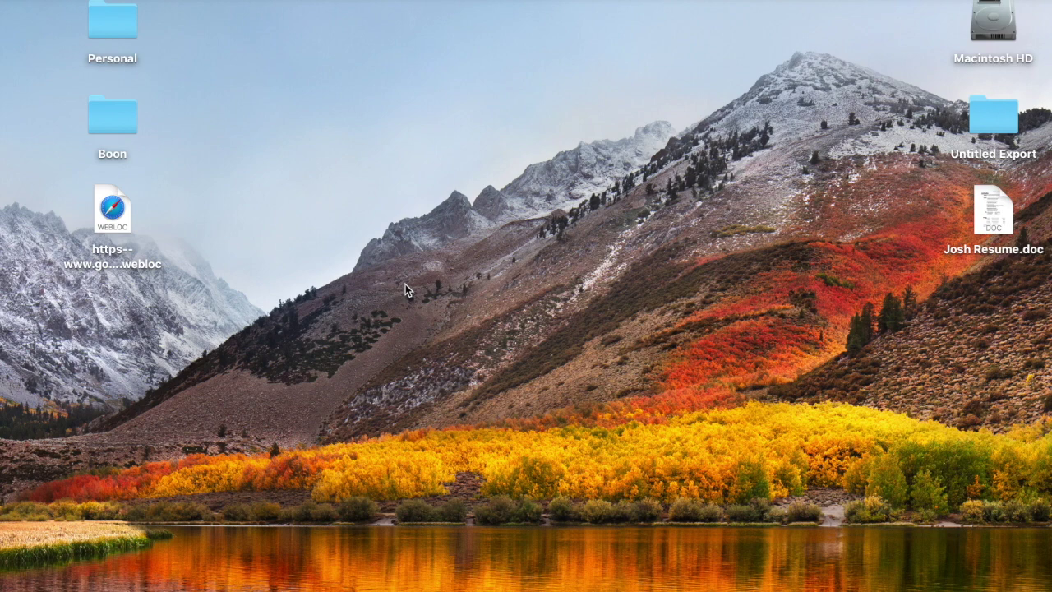
Launch Safari to show the Vultr My Subscriptions page listing the hub server.
mouse_move(403, 588)
left_click(271, 585)
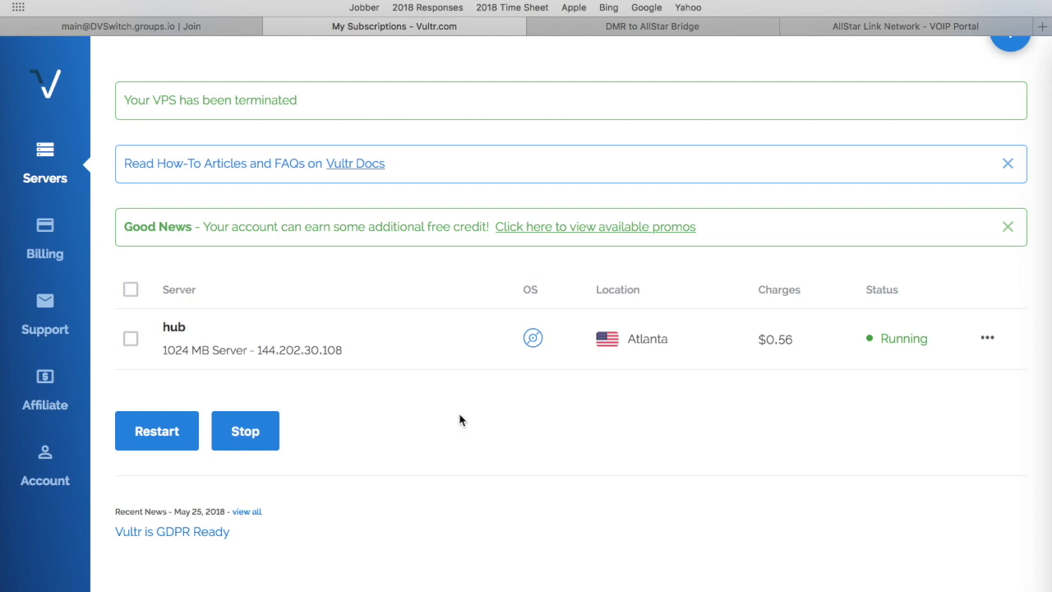
Browse from the AllStarLink wiki Downloads to the ASL Intel-AMD Stretch directory, then return to Vultr.
left_click(738, 26)
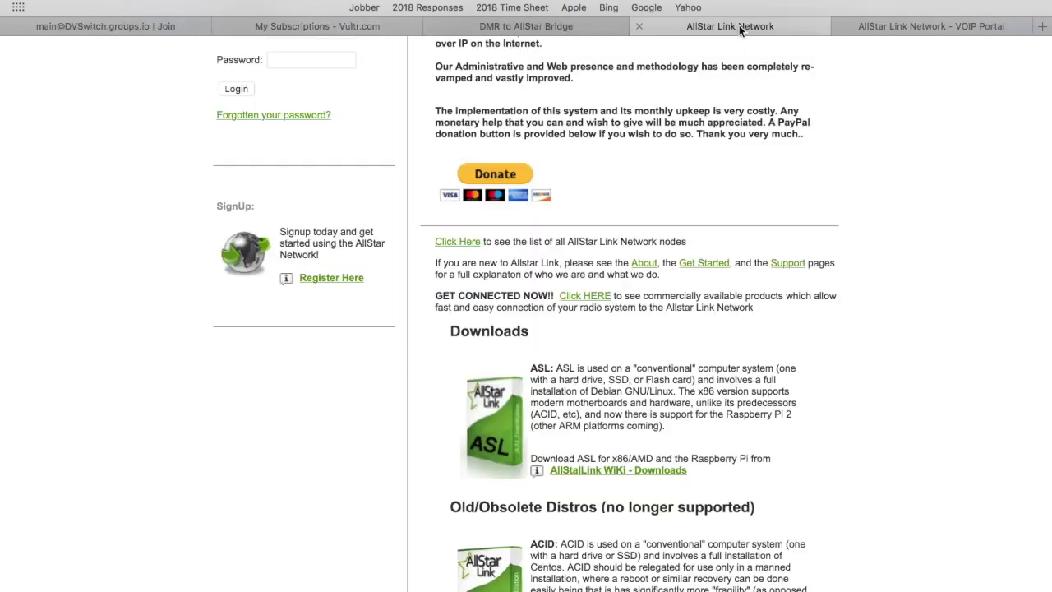
scroll(747, 288, "down", 3)
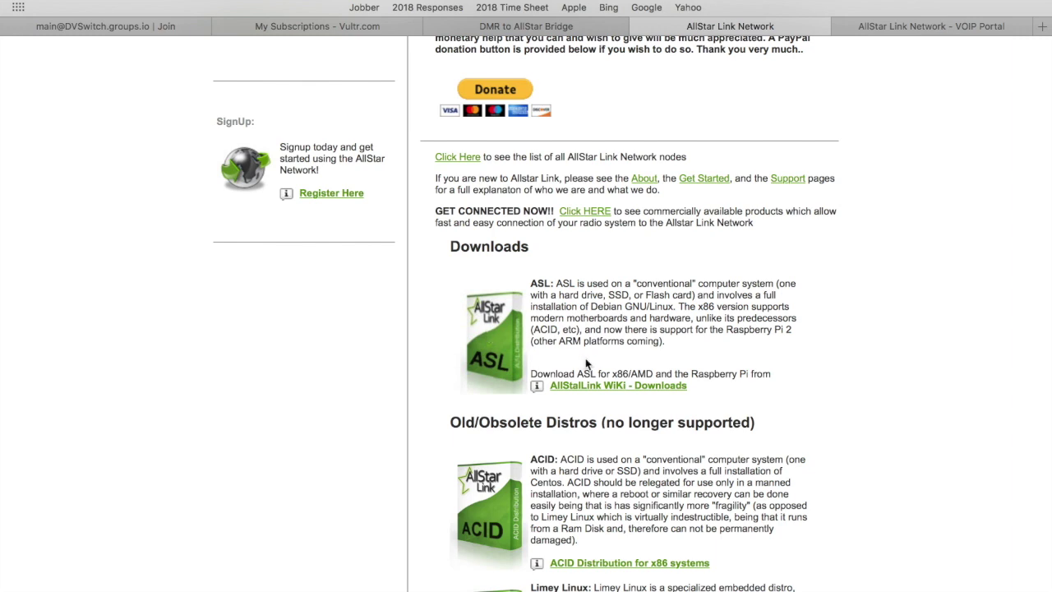
left_click(614, 386)
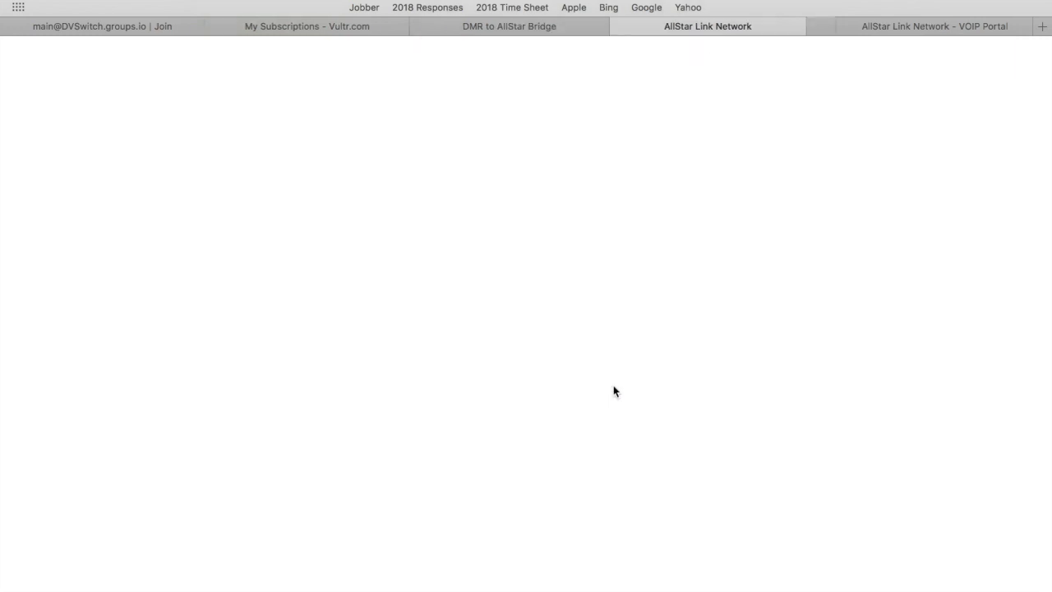
scroll(580, 380, "down", 3)
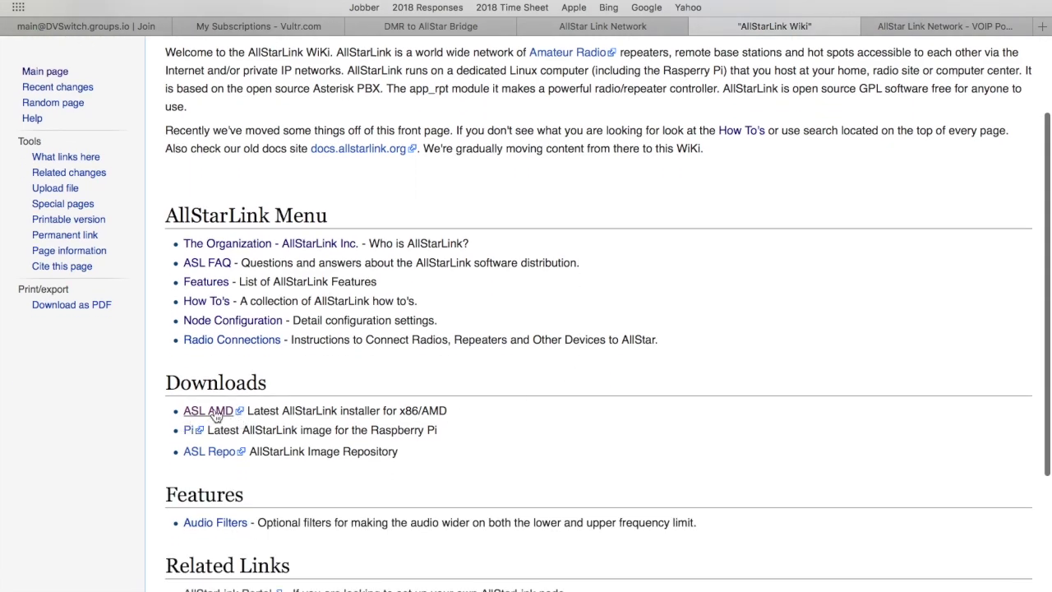
left_click(216, 415)
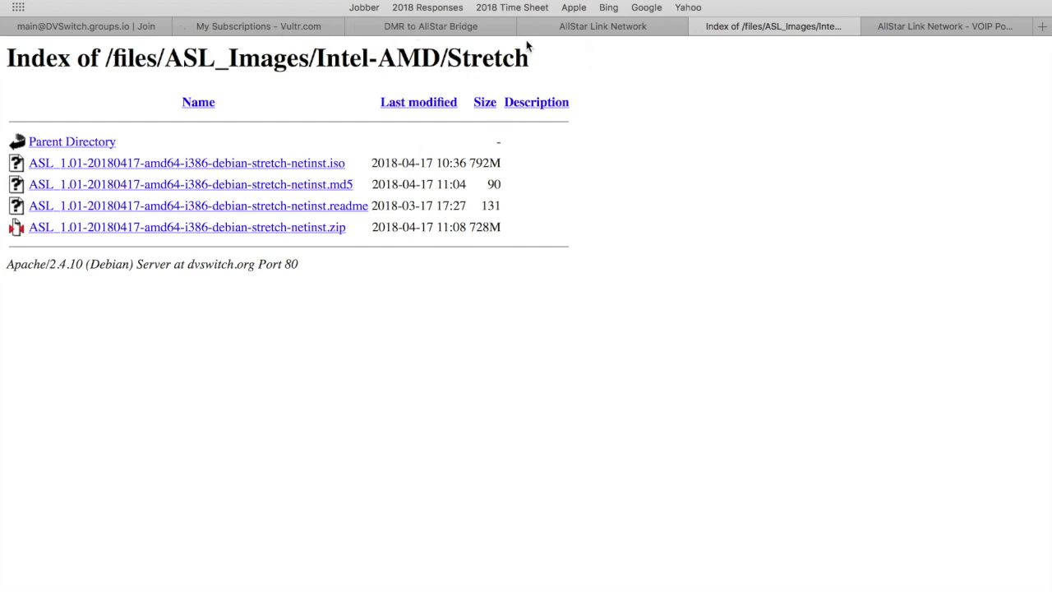
left_click(275, 27)
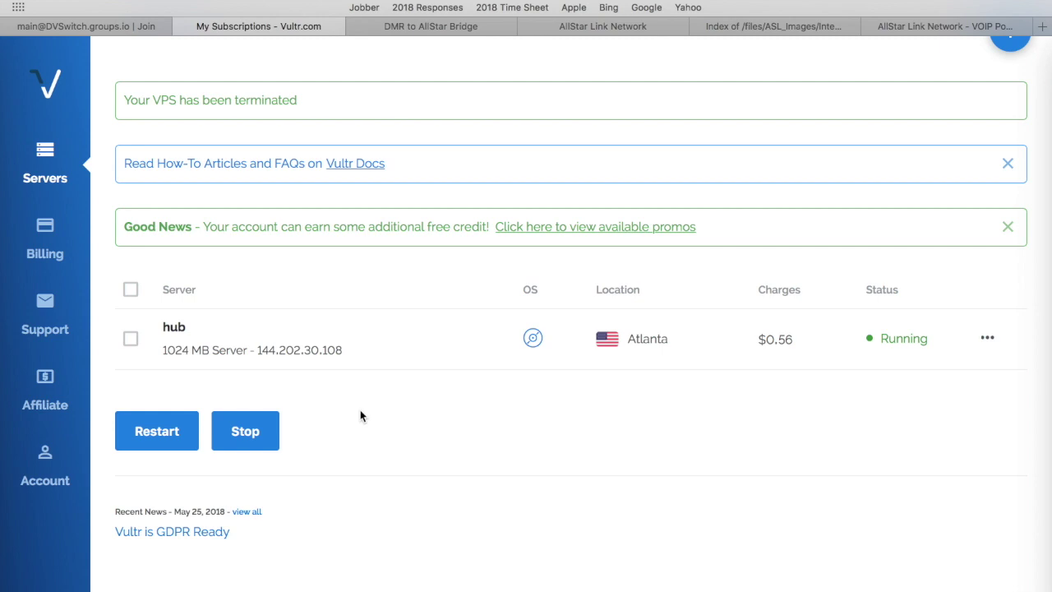
Start deploying a new server with Atlanta as its location.
scroll(904, 182, "up", 3)
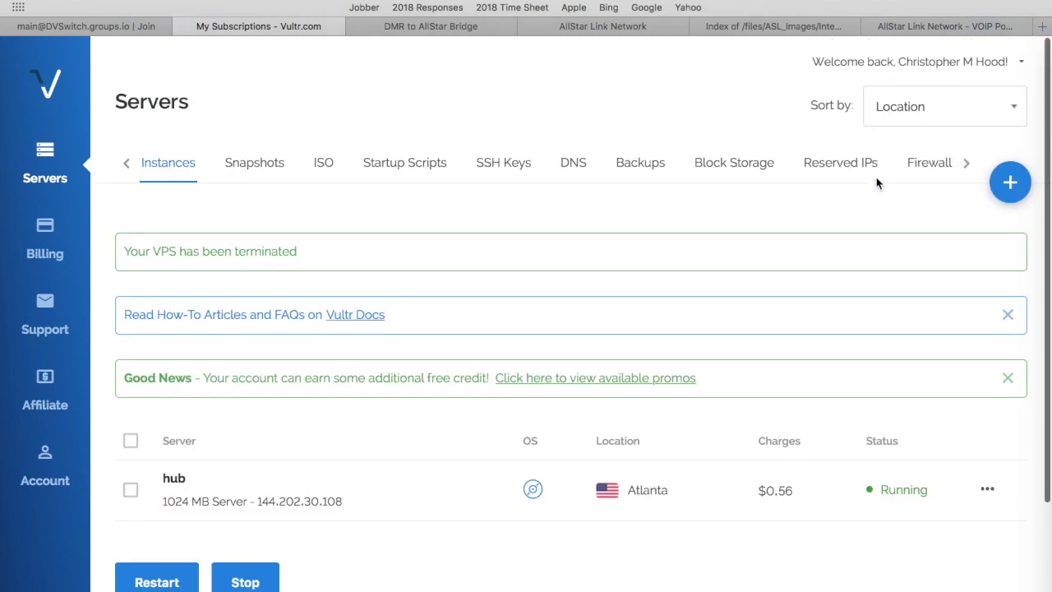
left_click(1010, 182)
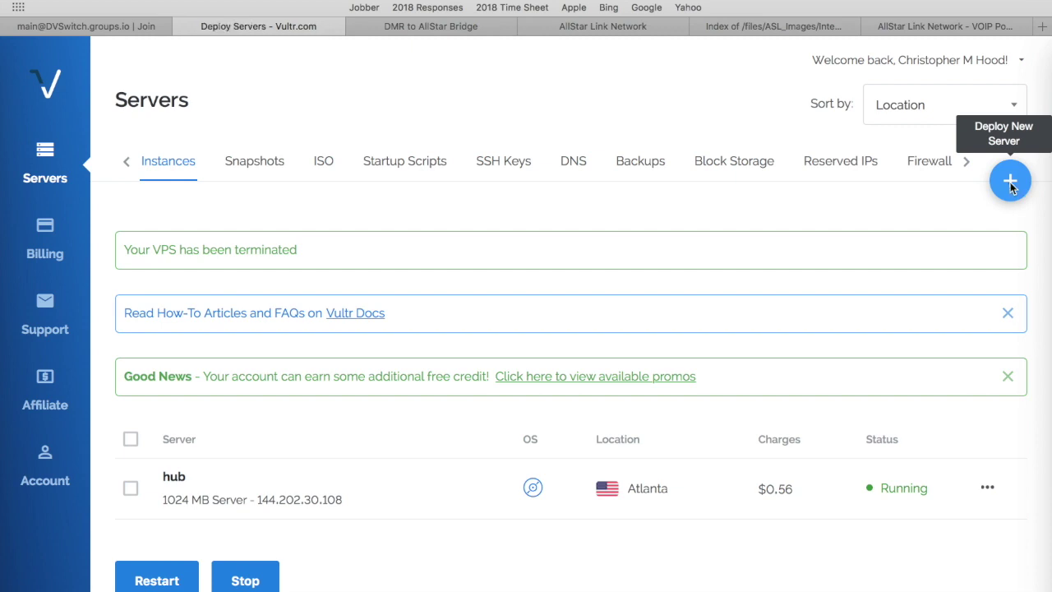
scroll(647, 263, "down", 2)
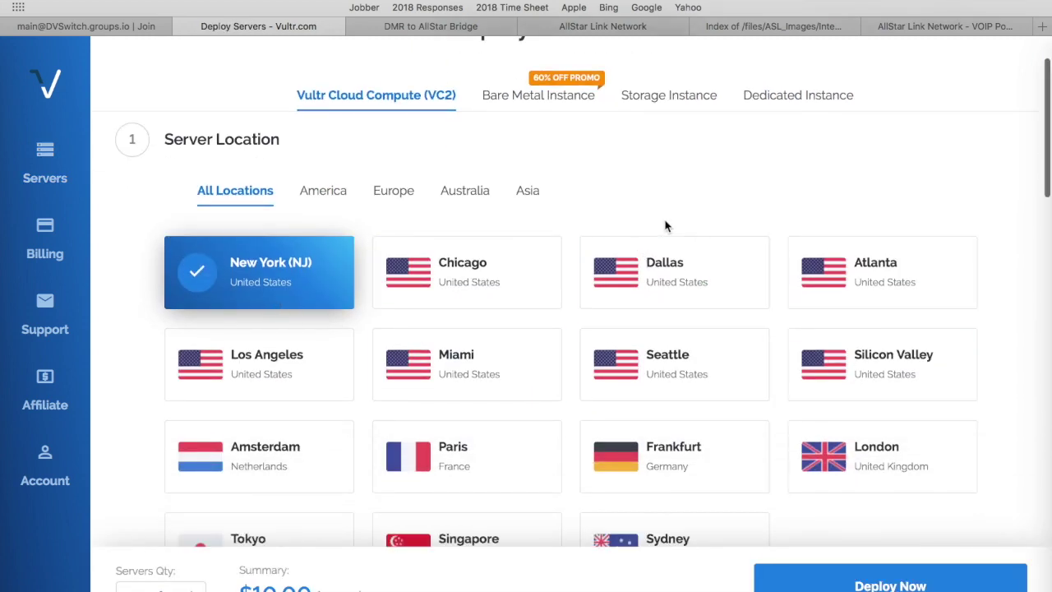
scroll(783, 179, "down", 2)
left_click(886, 202)
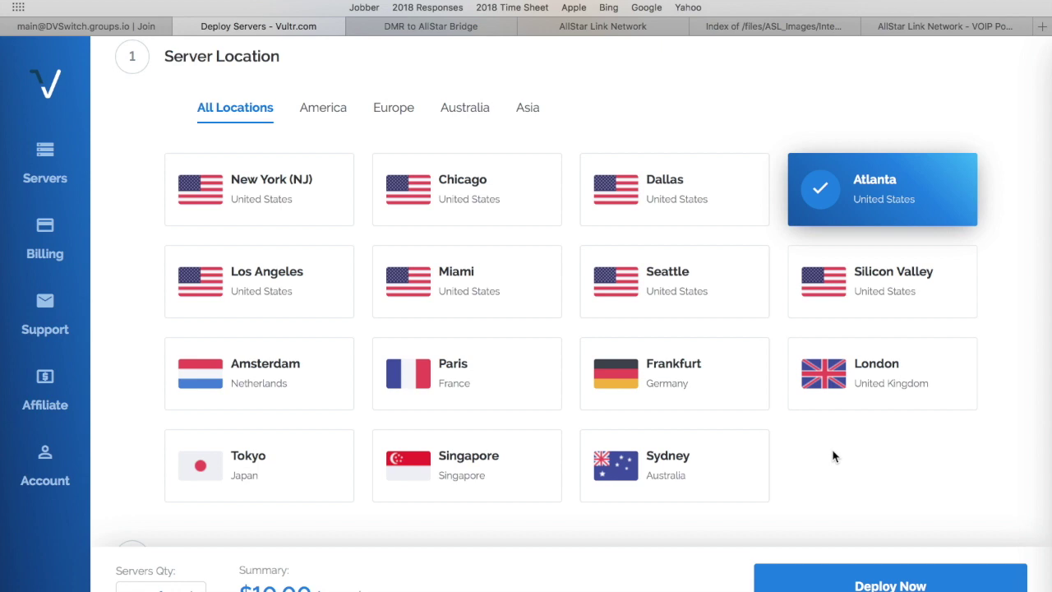
Switch the server type to Upload ISO, view the Add ISO page, then return to deployment.
scroll(832, 456, "down", 10)
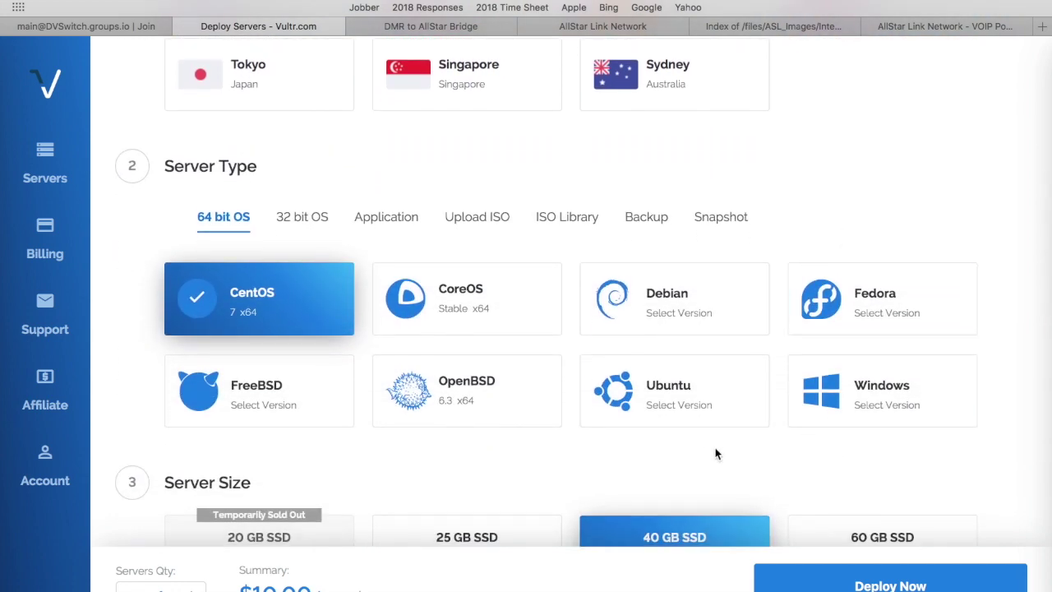
left_click(481, 220)
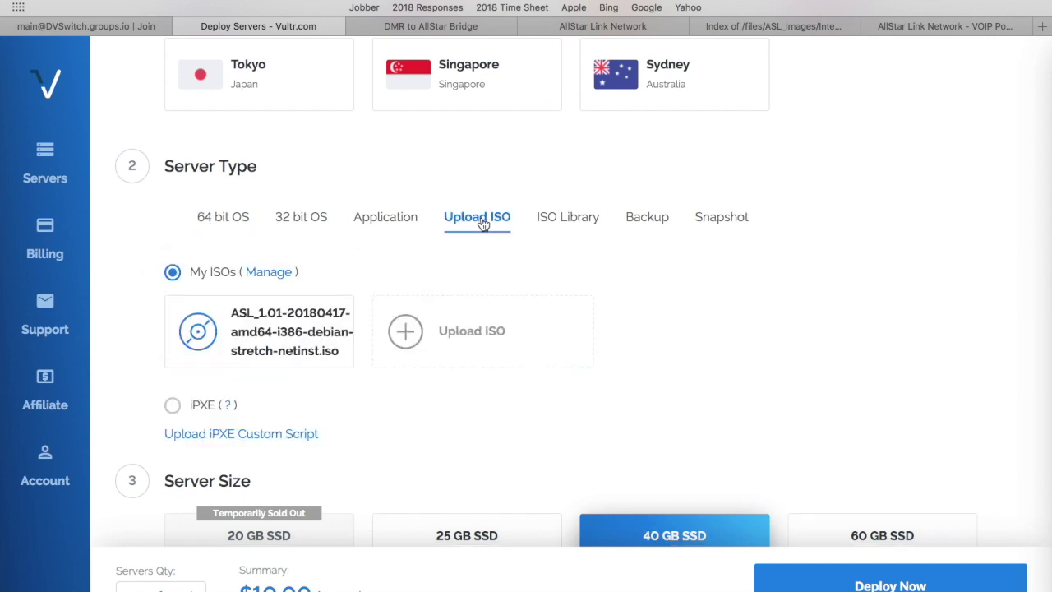
left_click(419, 332)
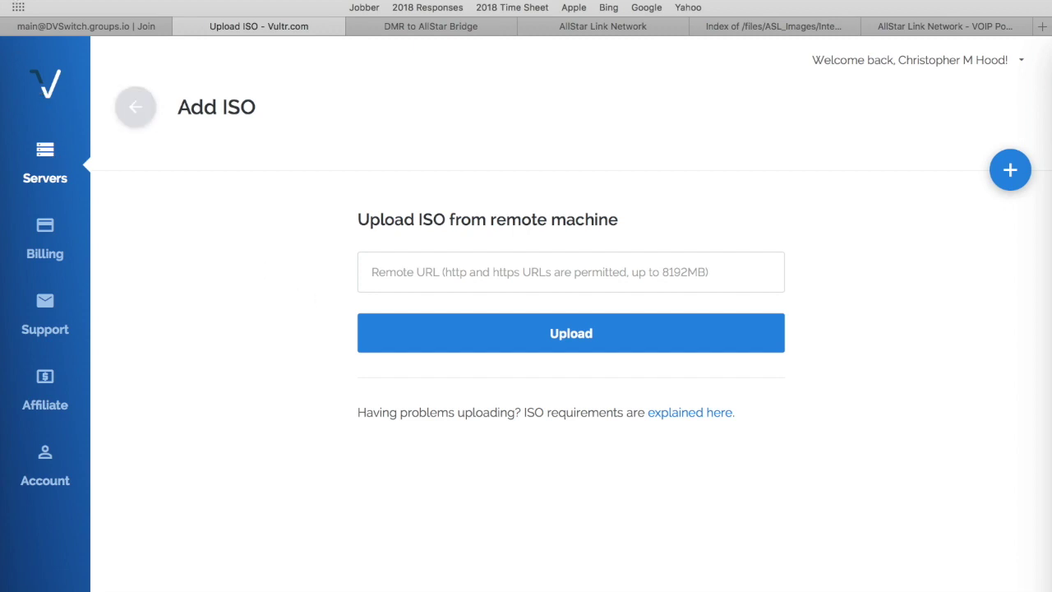
key("super+bracketleft")
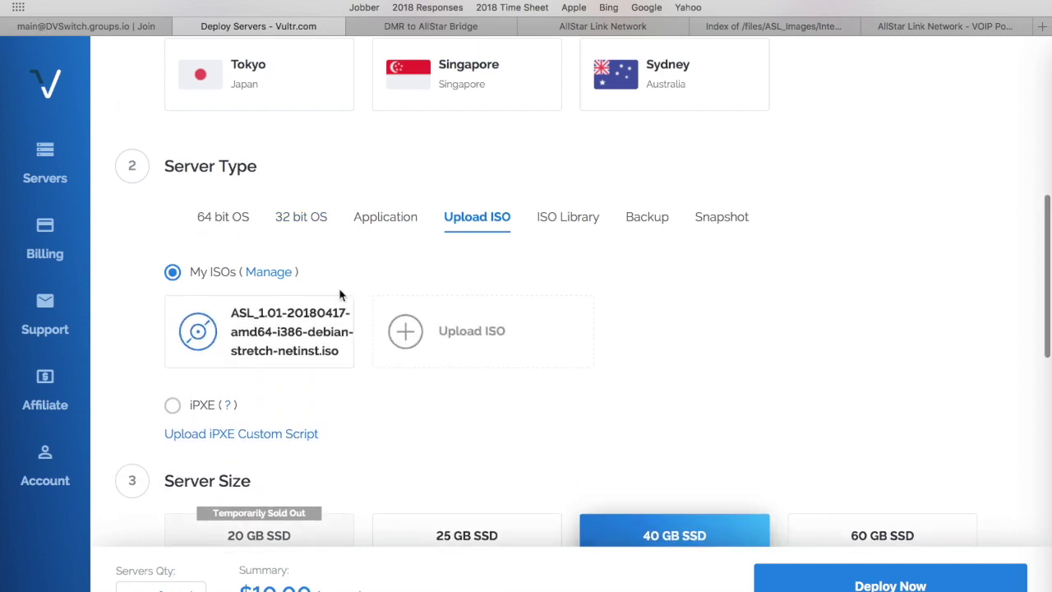
scroll(417, 372, "down", 1)
scroll(411, 359, "up", 2)
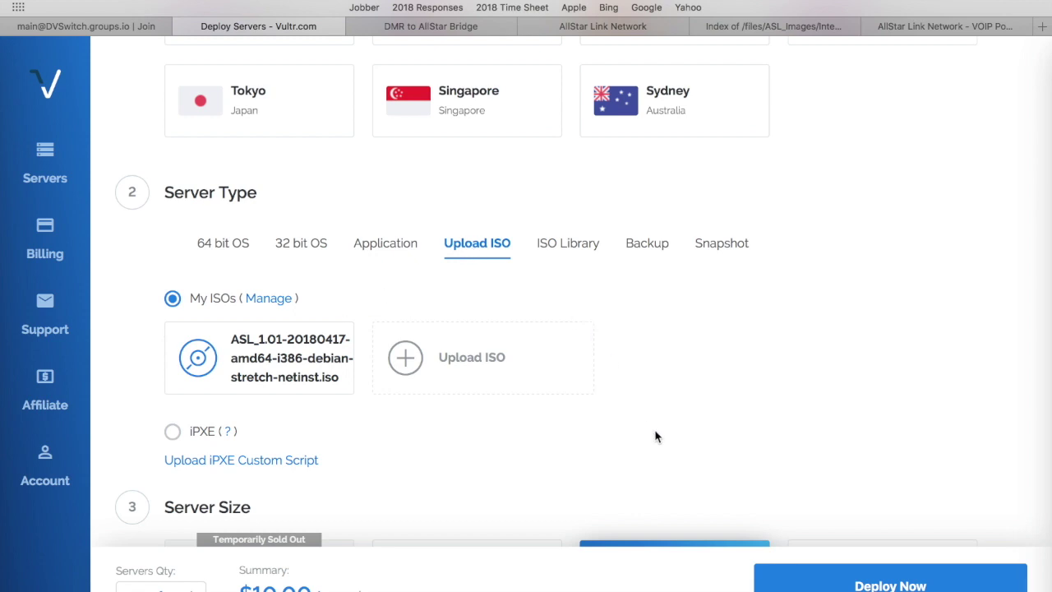
scroll(655, 433, "down", 3)
scroll(655, 434, "down", 5)
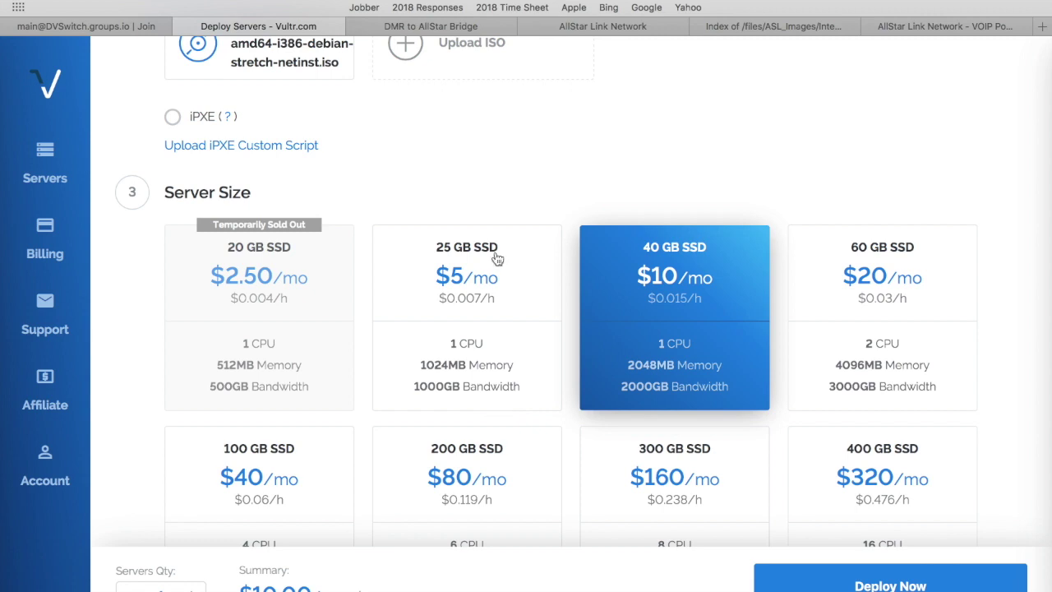
Pick the 25 GB SSD $5/mo plan, enter hostname 'Test' and attempt to deploy.
left_click(490, 304)
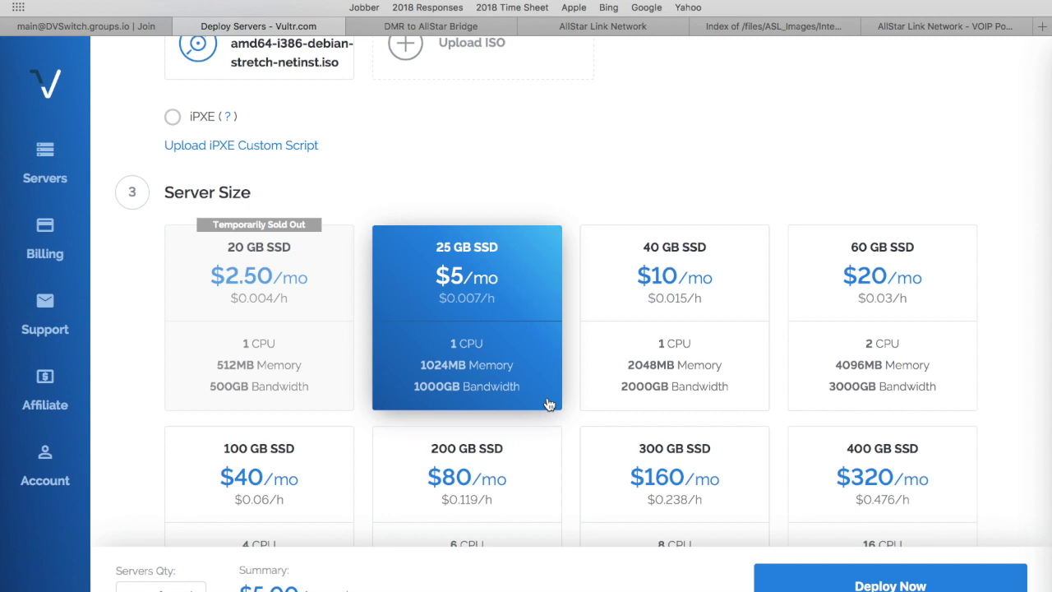
scroll(548, 404, "down", 10)
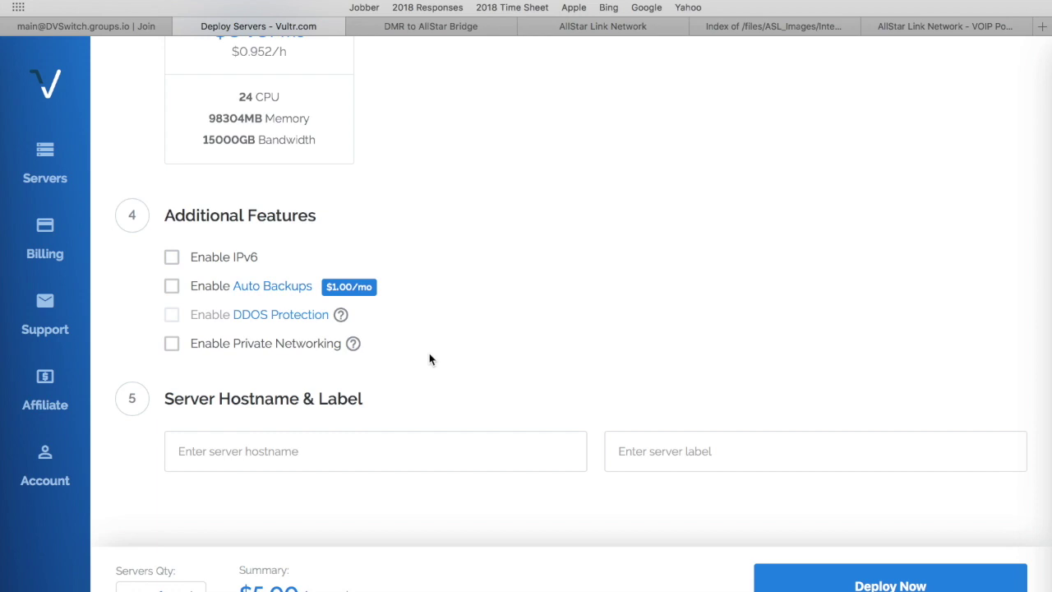
scroll(429, 359, "down", 1)
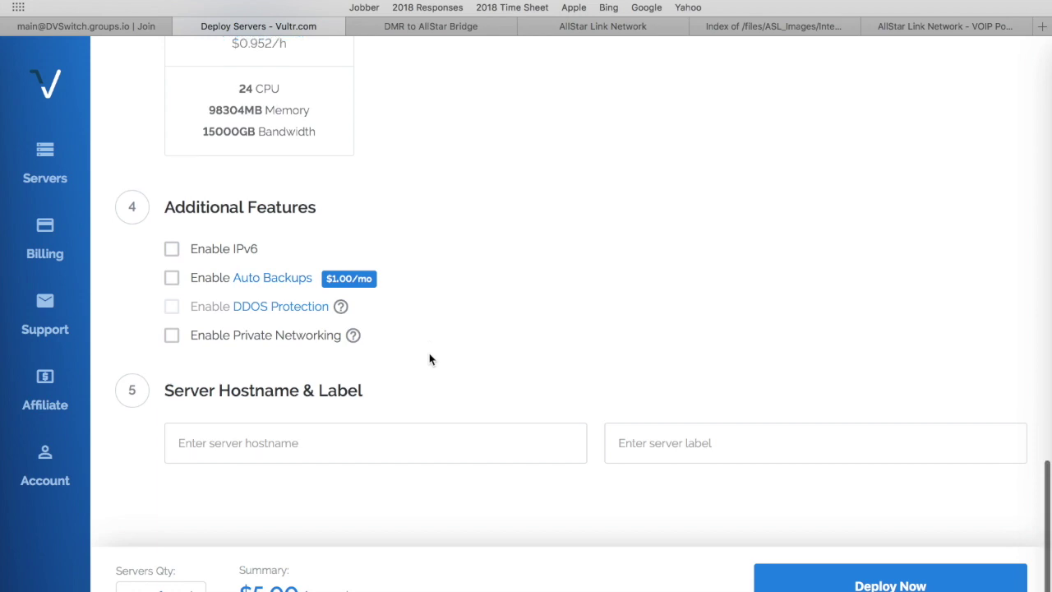
left_click(246, 445)
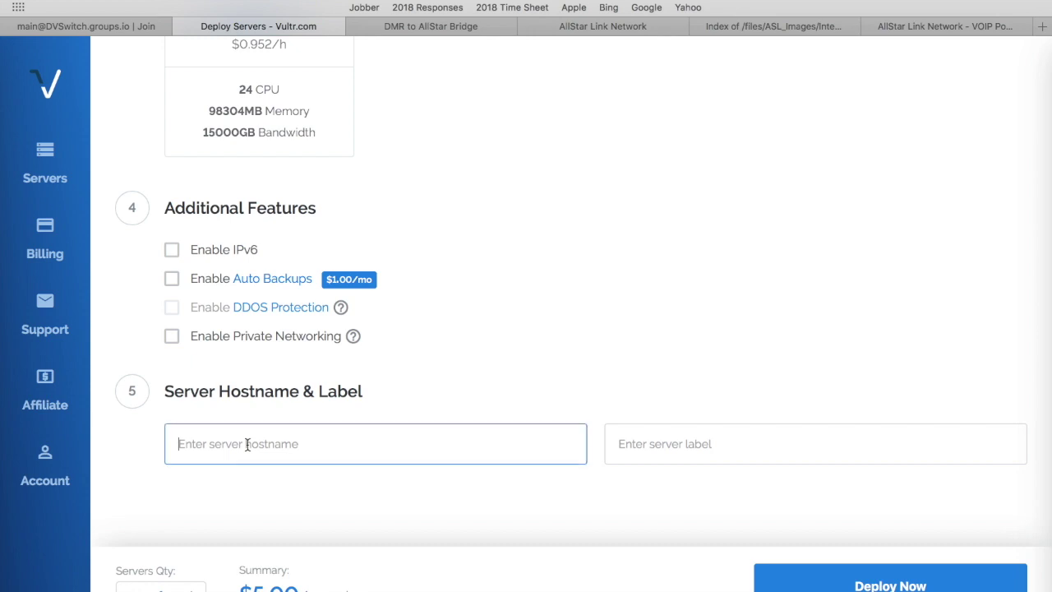
type("Test")
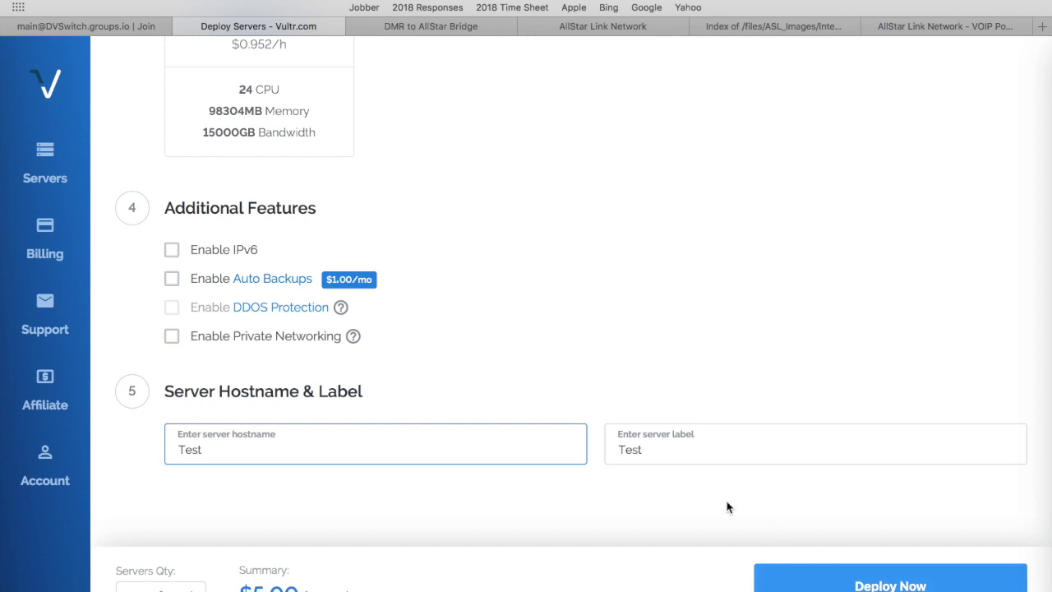
scroll(705, 502, "down", 1)
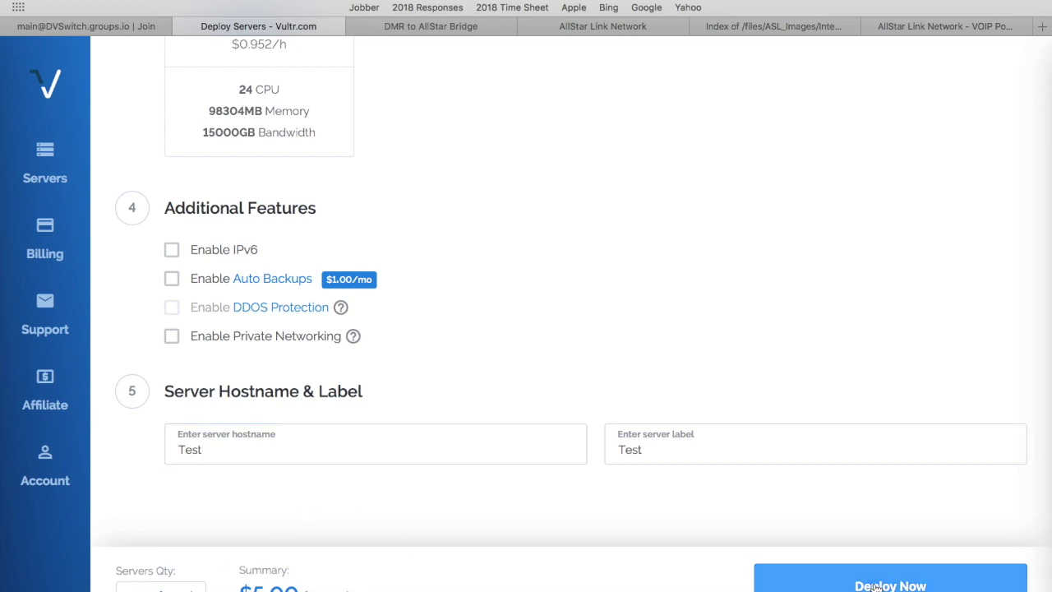
left_click(875, 586)
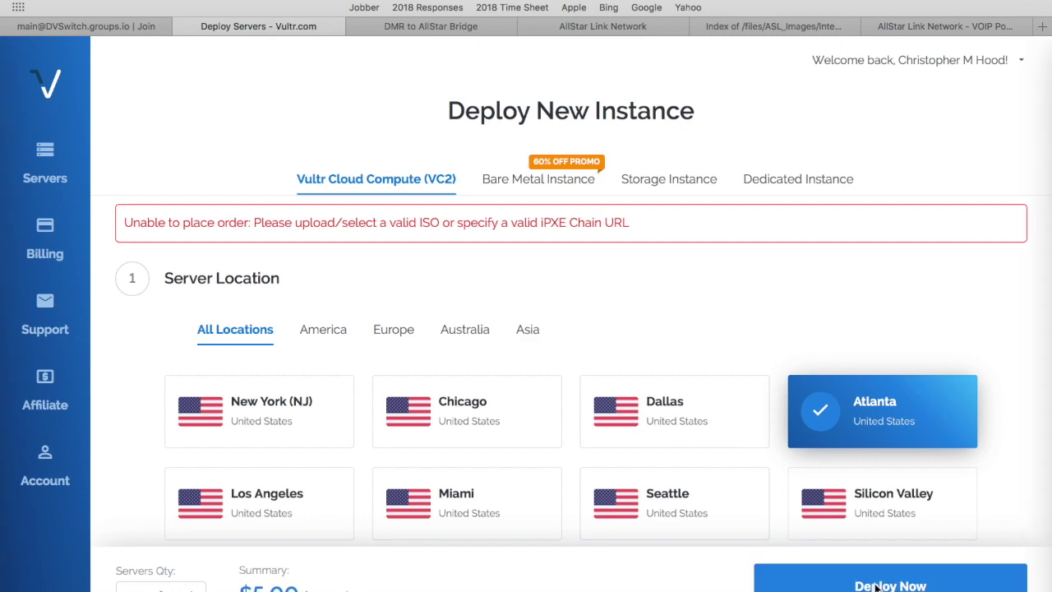
Change the hostname to 'DMR_Bridge' and submit the deployment.
scroll(486, 450, "down", 15)
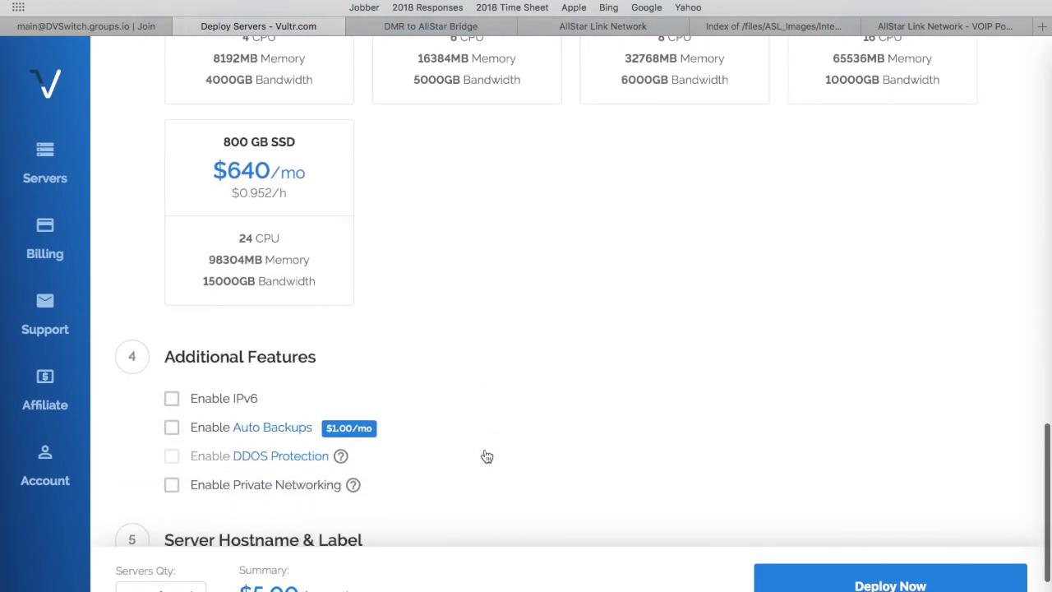
scroll(486, 456, "down", 2)
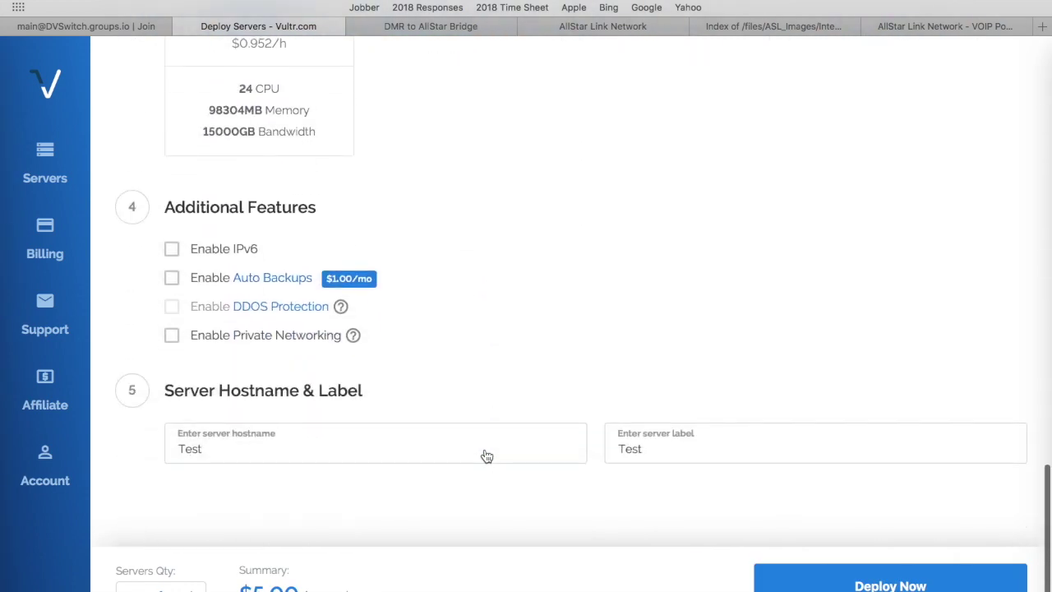
left_click(216, 449)
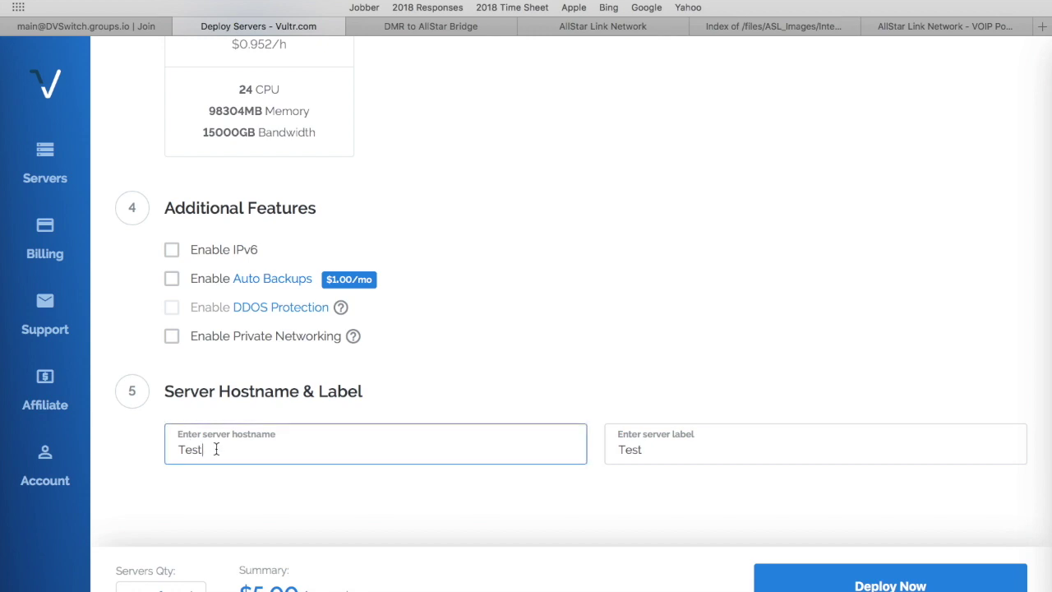
key("BackSpace")
key("BackSpace")
key("BackSpace")
key("BackSpace")
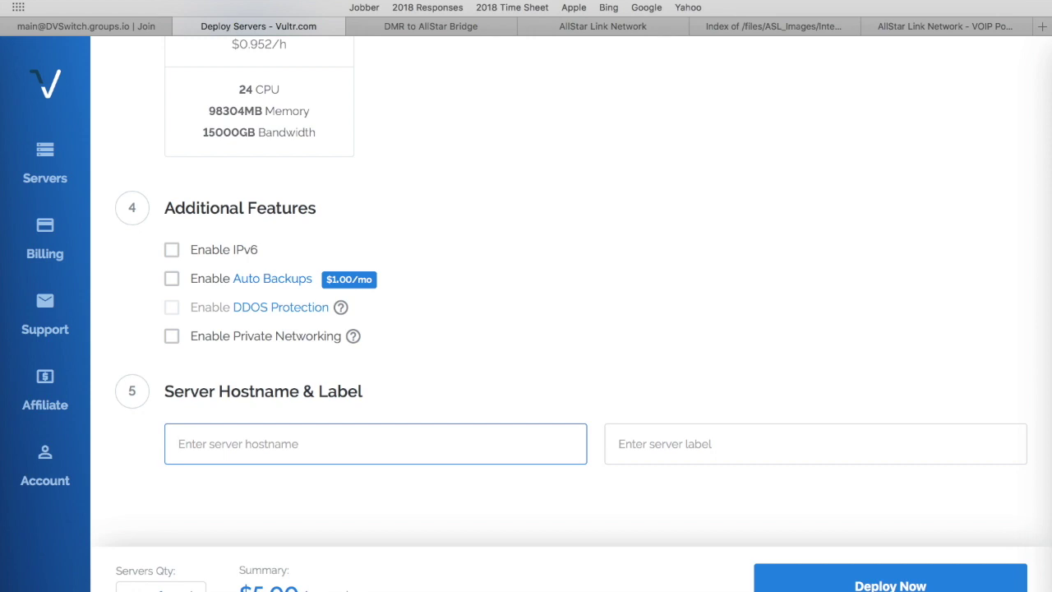
type("DMR_B")
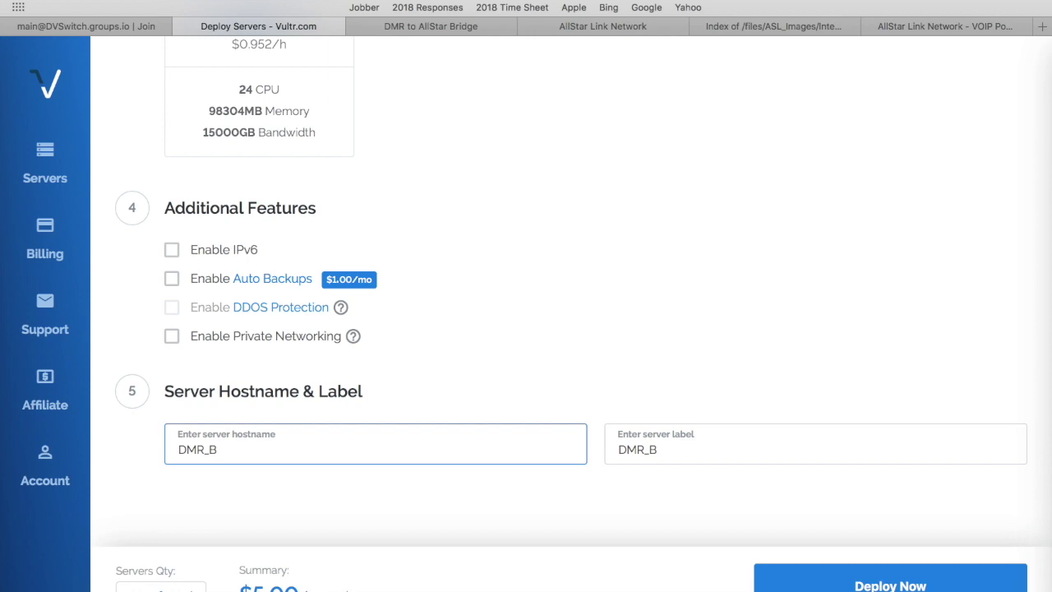
type("ridge")
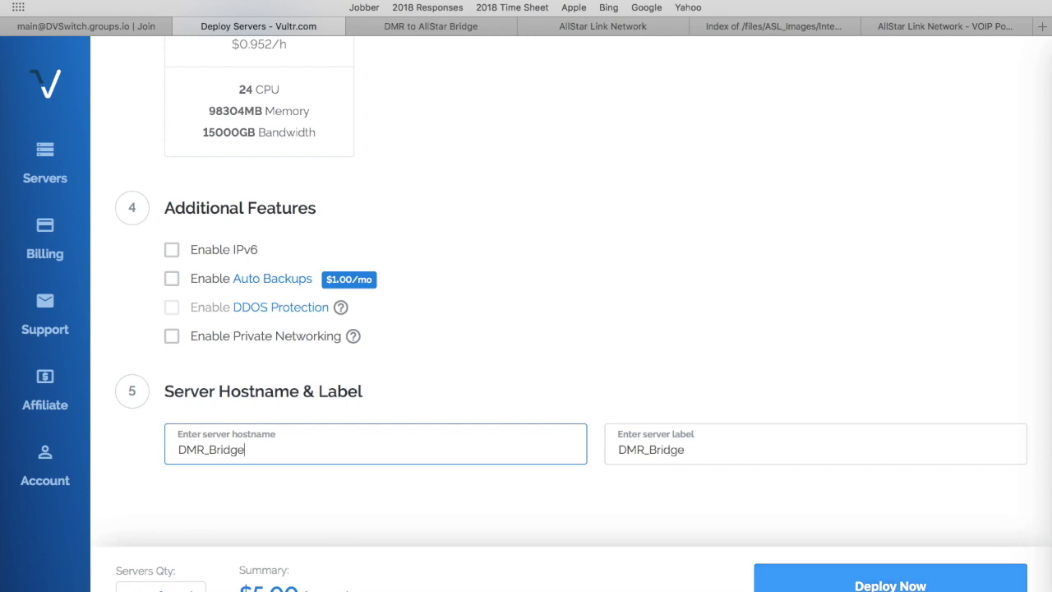
key("Return")
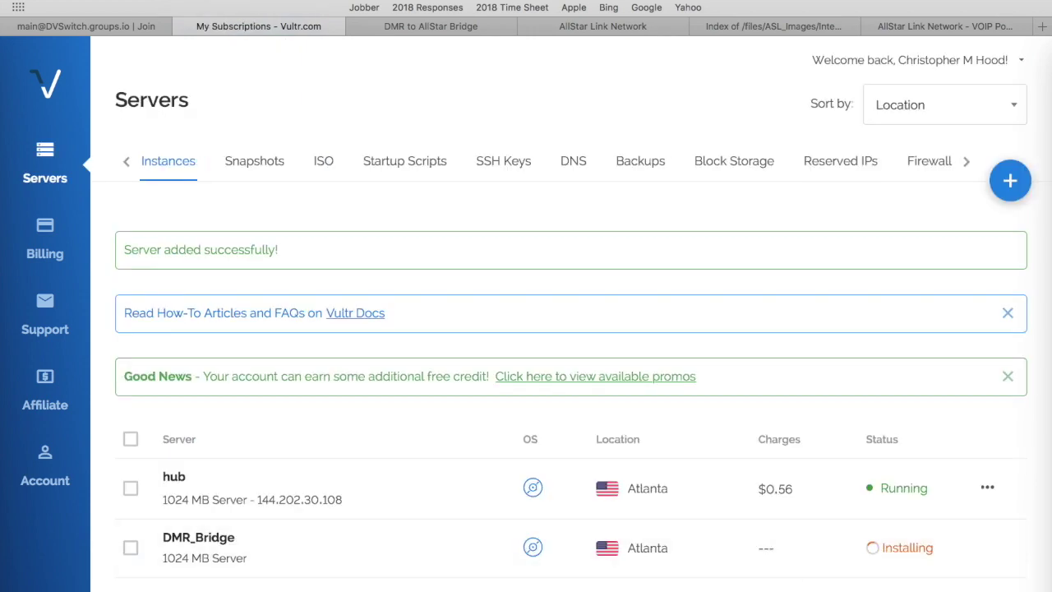
Open the DMR_Bridge server details and launch its noVNC console in a new tab.
scroll(724, 575, "down", 3)
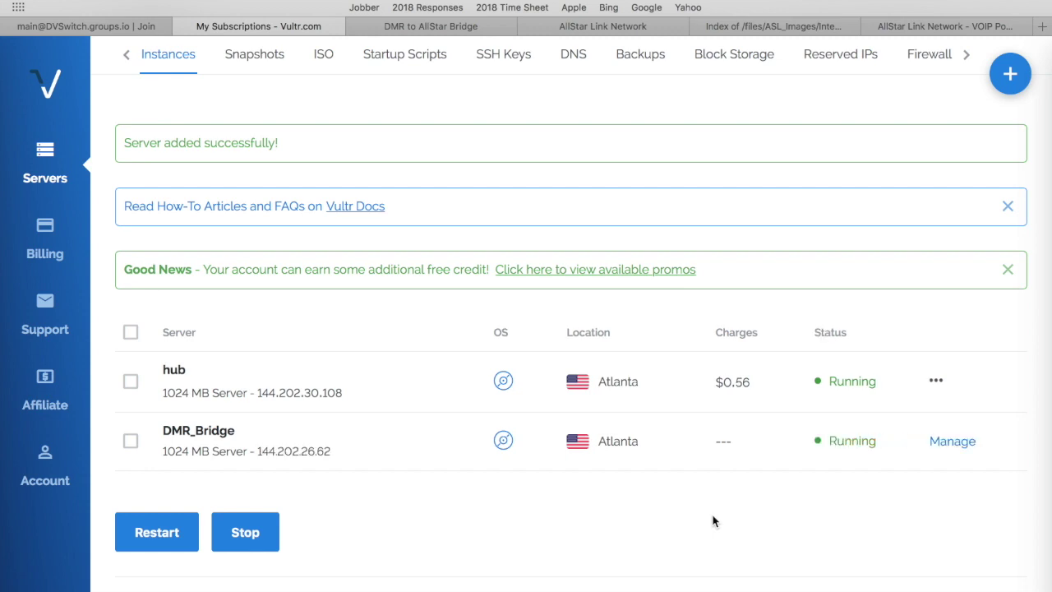
scroll(713, 521, "down", 2)
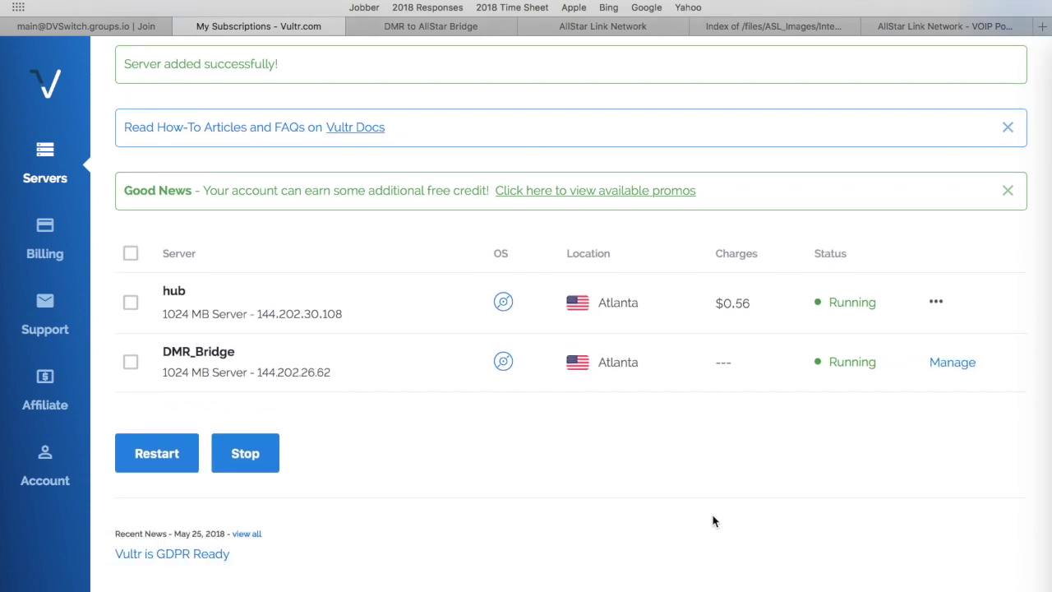
scroll(712, 520, "up", 2)
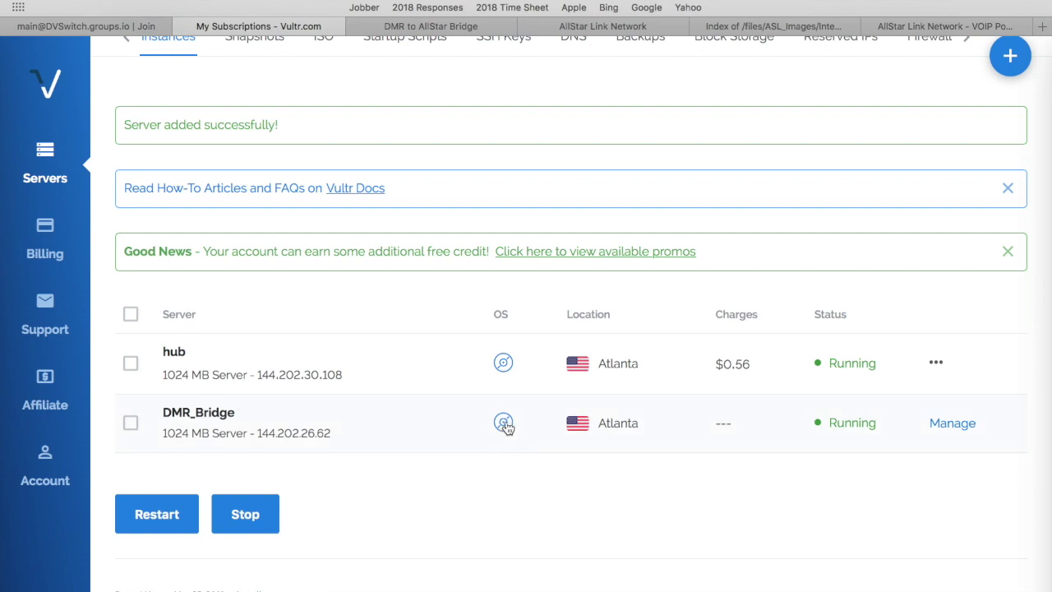
left_click(503, 423)
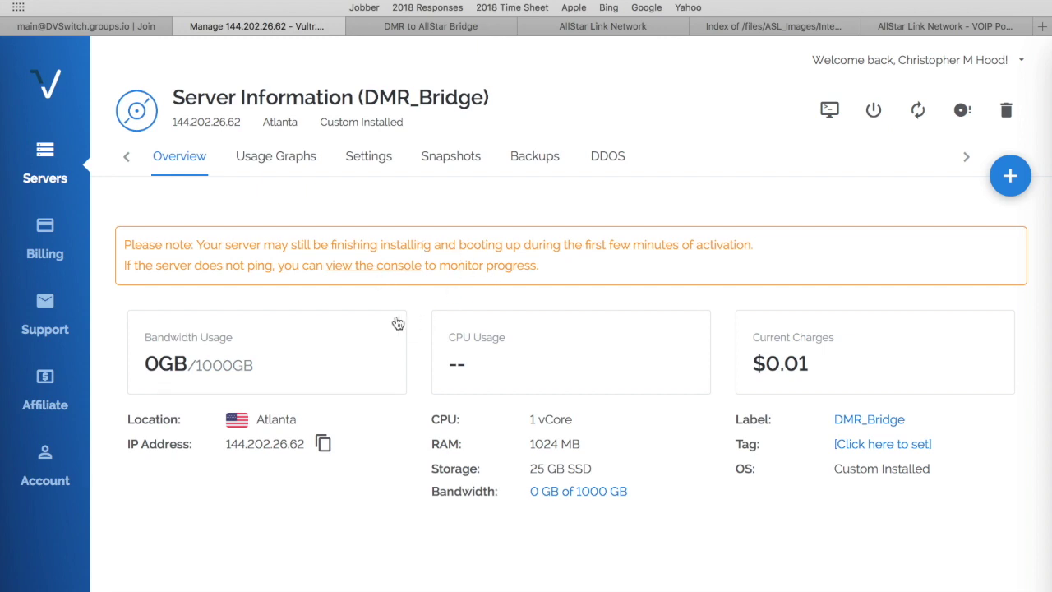
left_click(378, 268)
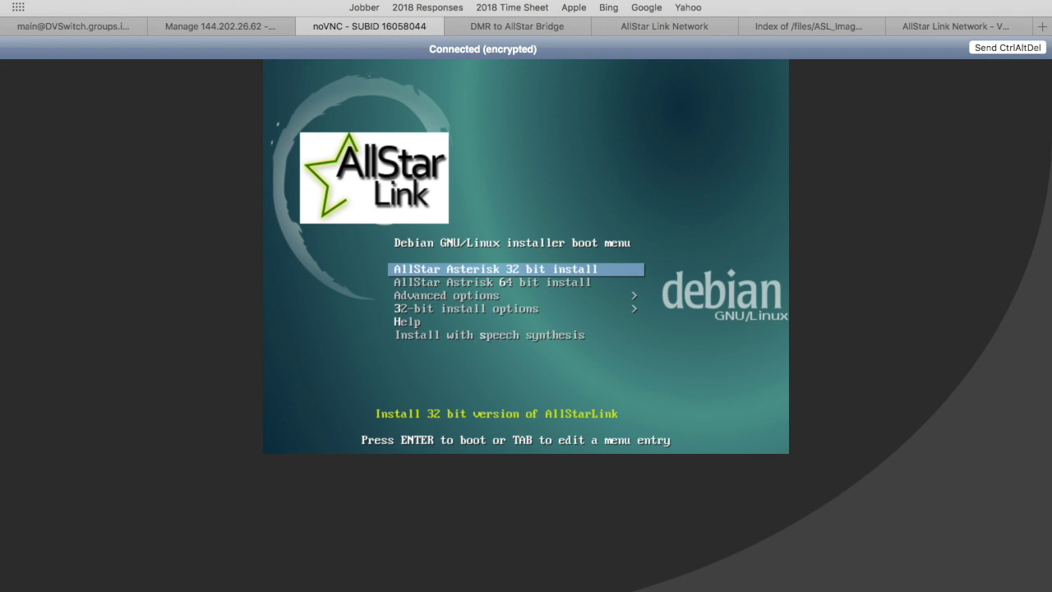
Boot the AllStar Asterisk 32-bit installer and accept English and United States.
key("Return")
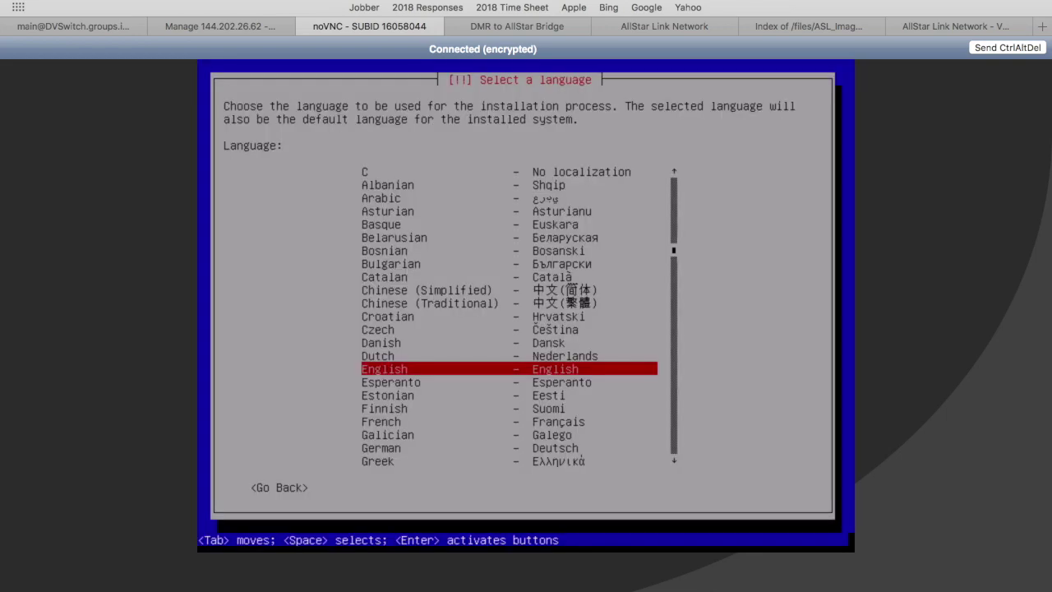
key("Return")
key("Return")
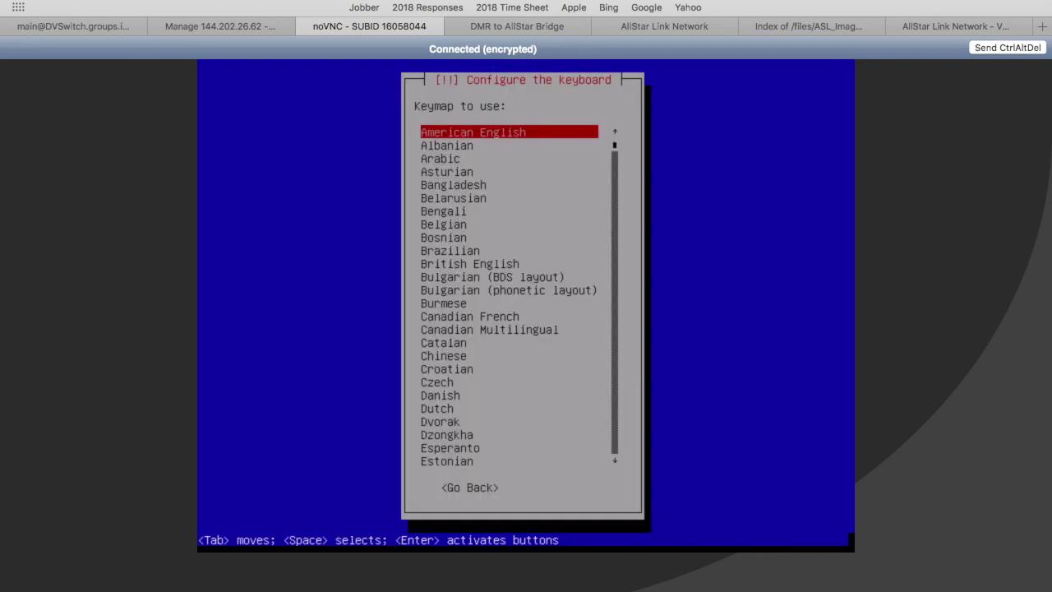
key("Return")
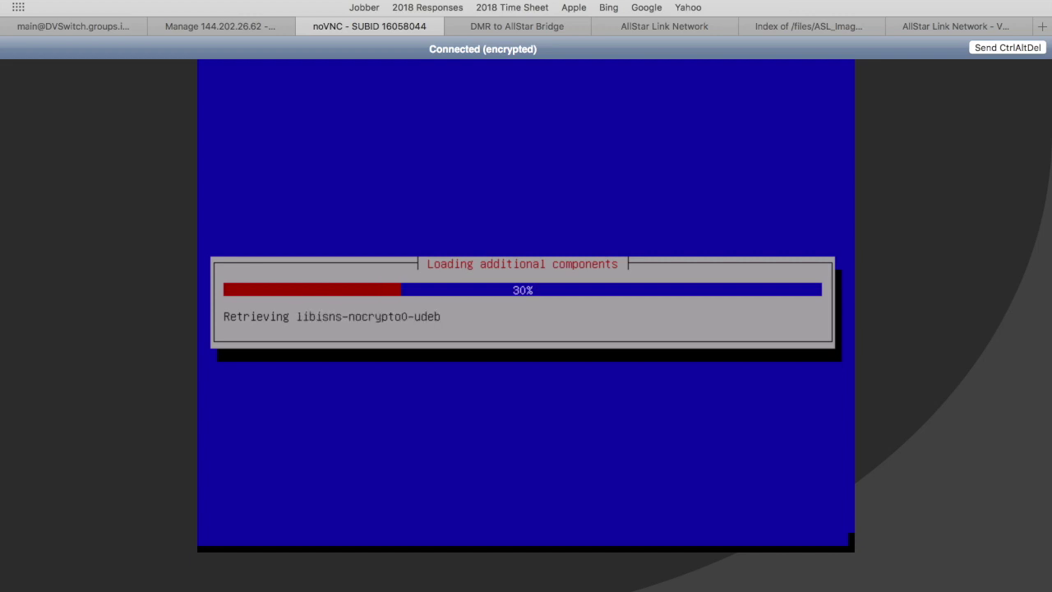
Finish partitioning and confirm Yes to writing the changes to disk.
mouse_move(666, 2)
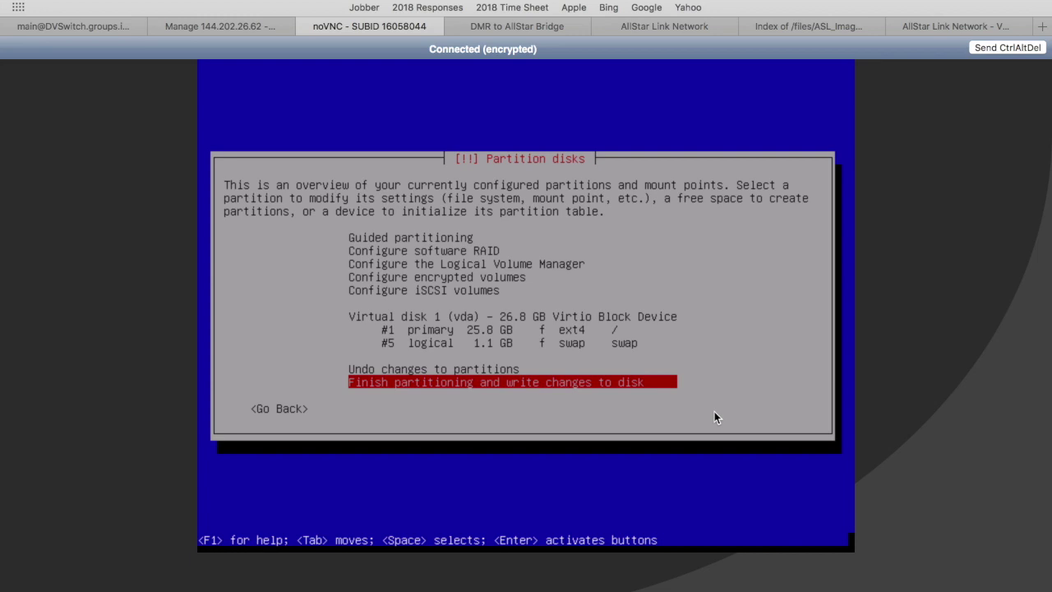
key("Return")
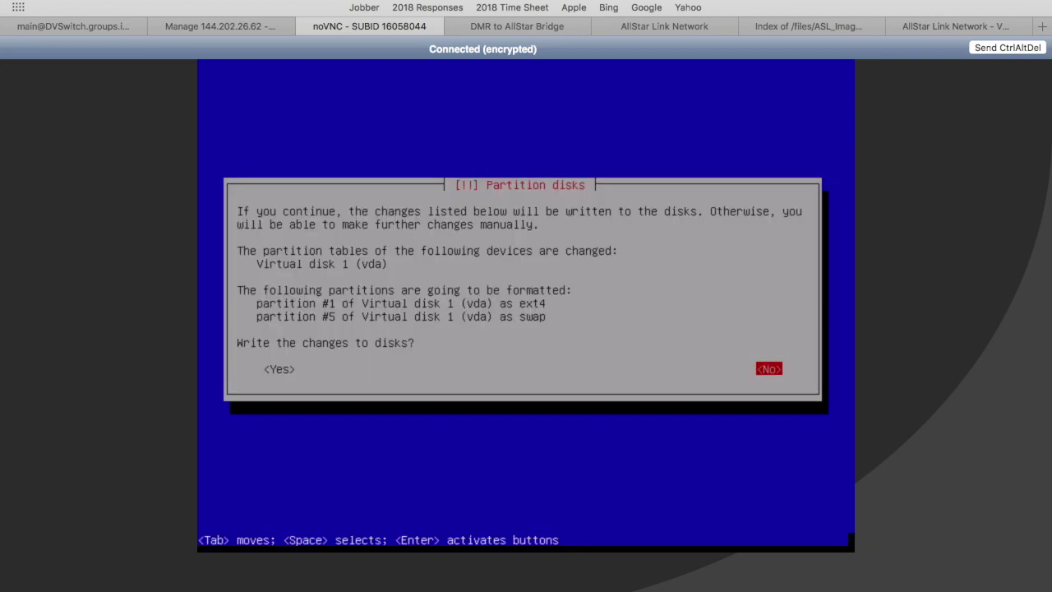
key("Tab")
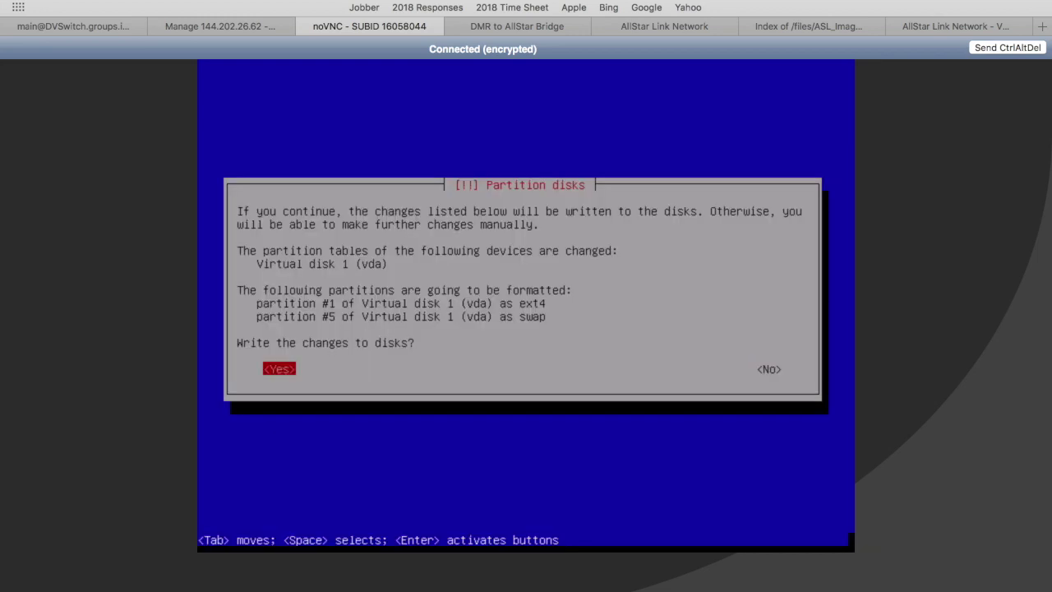
key("Return")
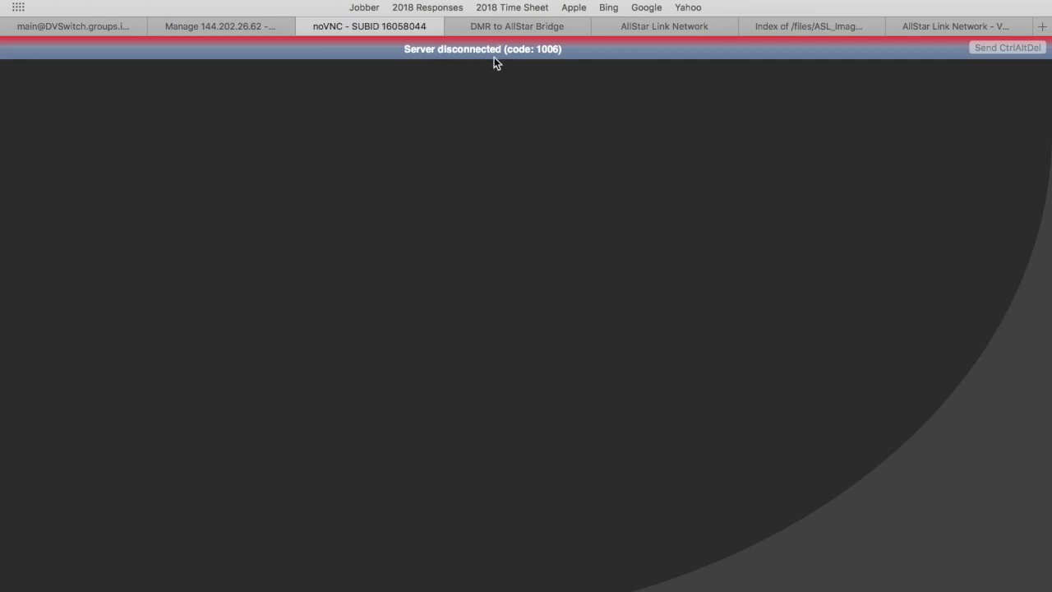
Close the disconnected console tab and hard-restart DMR_Bridge from the Servers list.
left_click(307, 25)
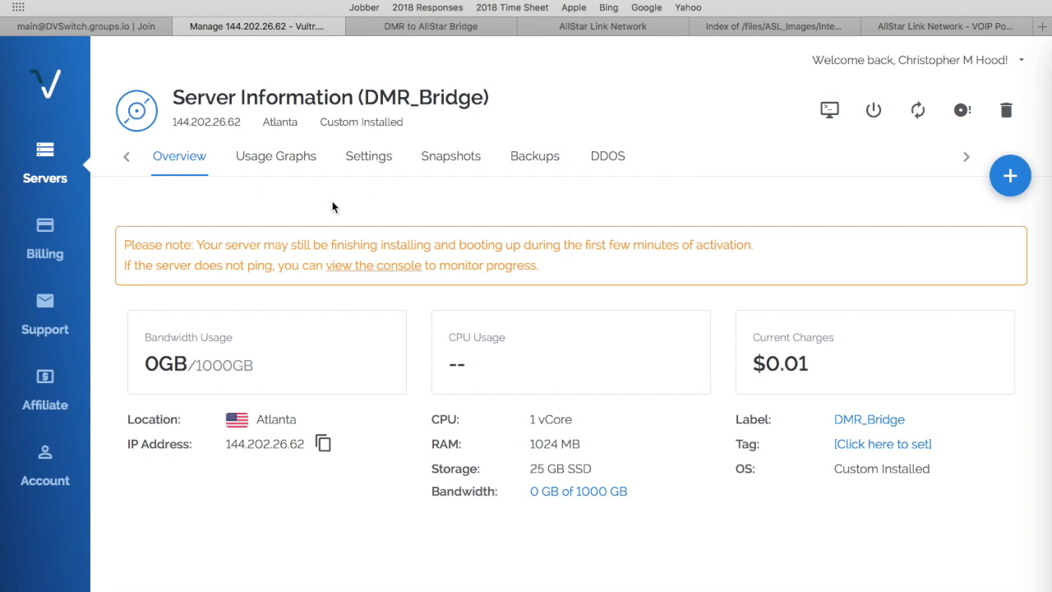
left_click(45, 158)
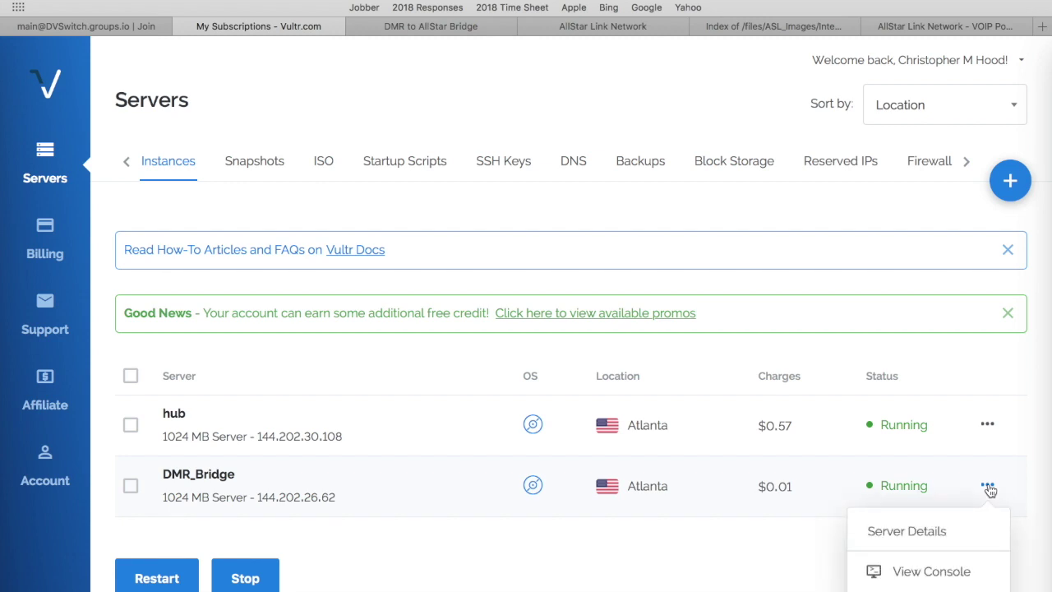
scroll(962, 521, "down", 2)
left_click(924, 562)
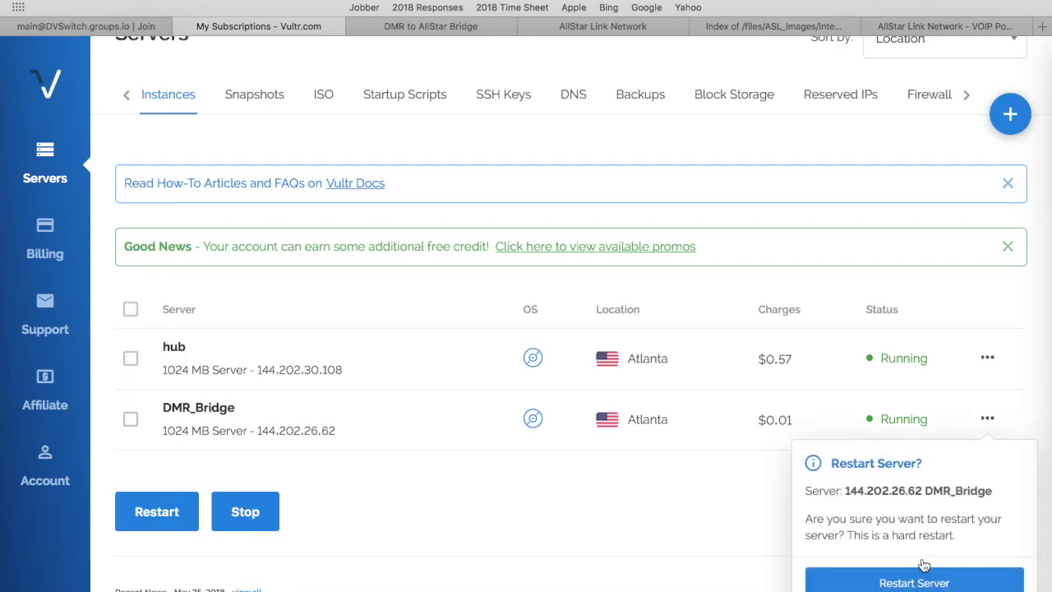
left_click(919, 583)
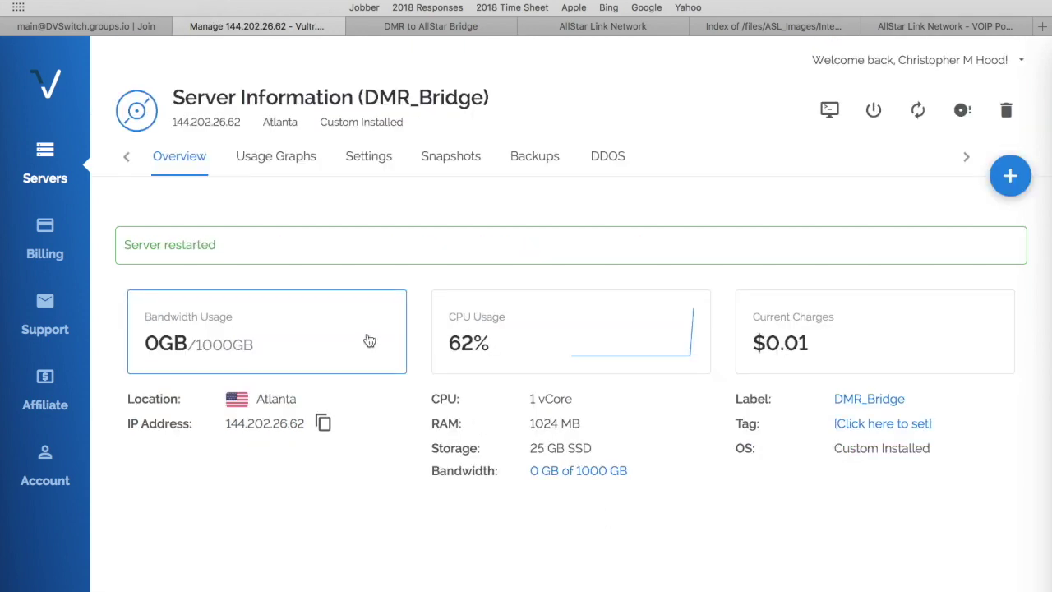
Open DMR_Bridge's console from its actions menu to check it, then close the tab.
left_click(46, 160)
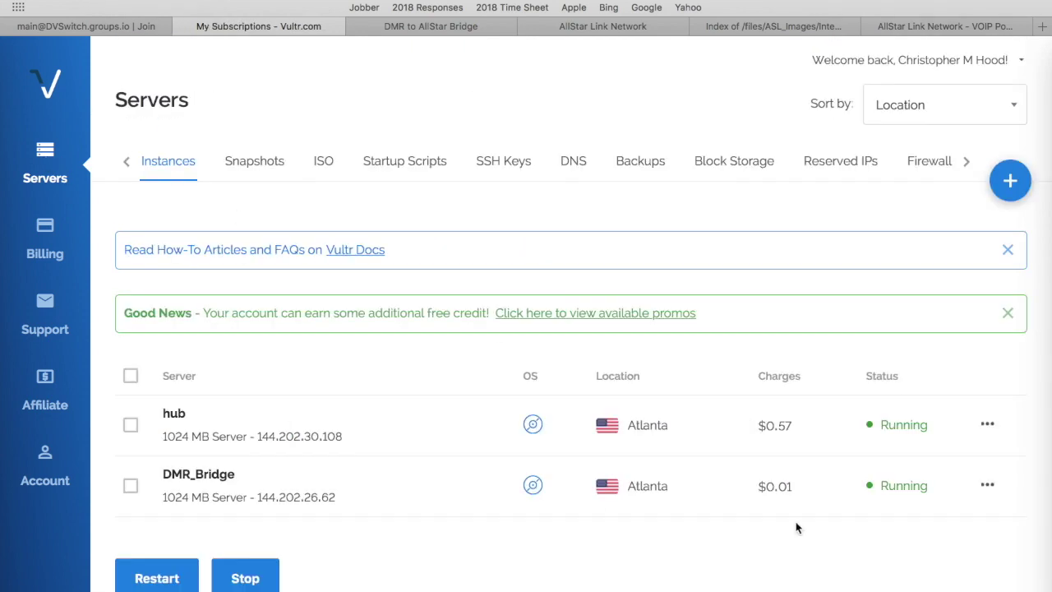
left_click(989, 485)
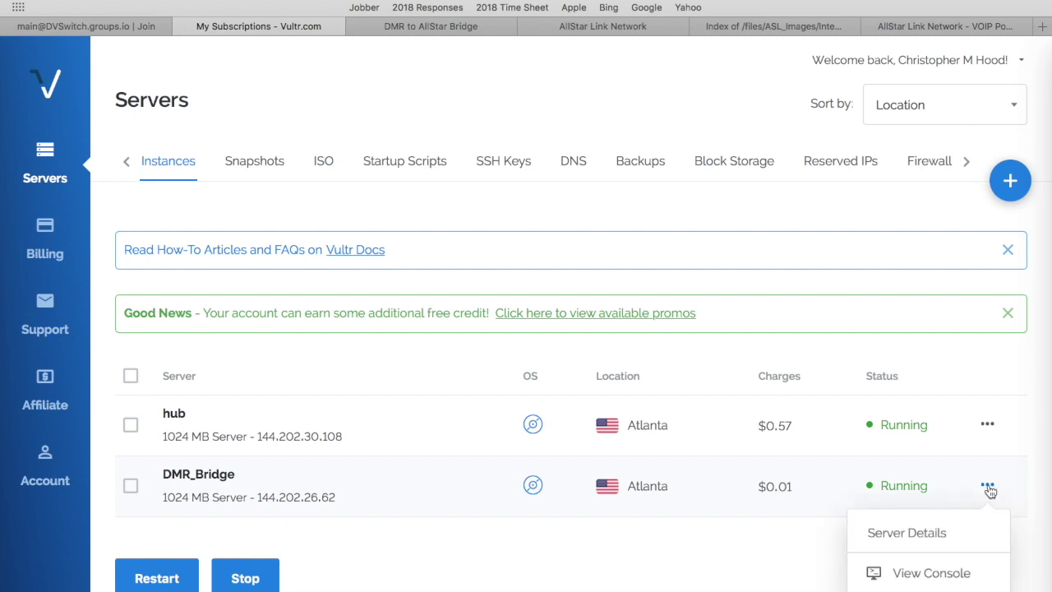
left_click(942, 573)
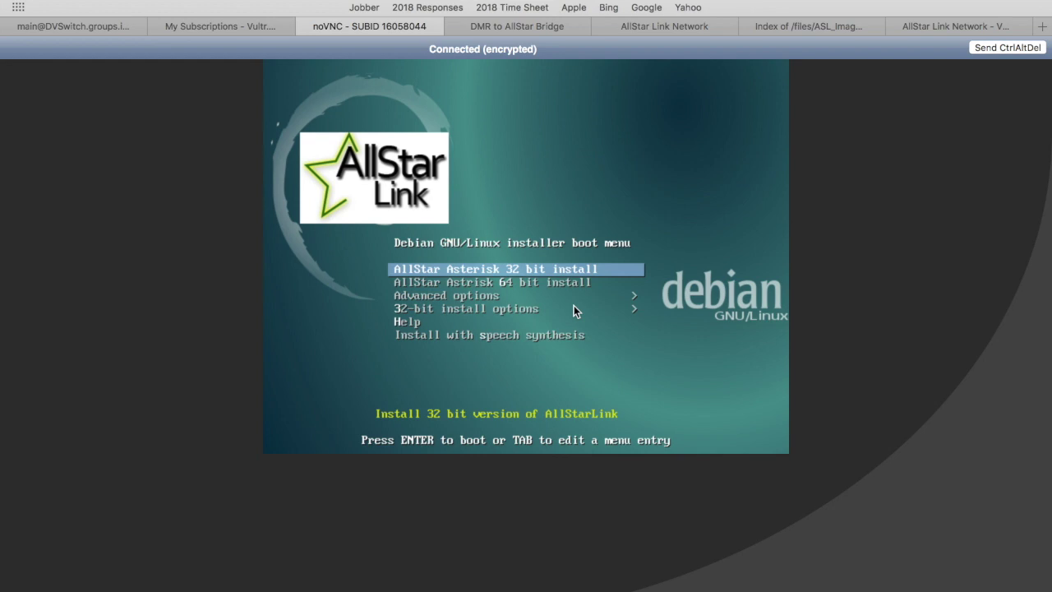
left_click(308, 28)
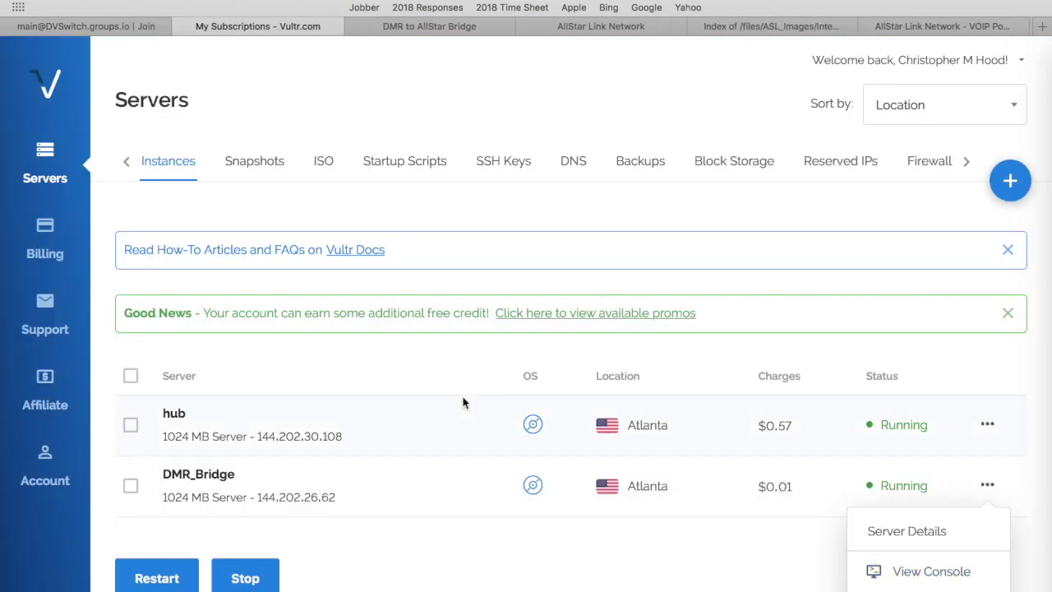
Remove the installer ISO under DMR_Bridge's Settings > Custom ISO, then return to Servers.
left_click(475, 561)
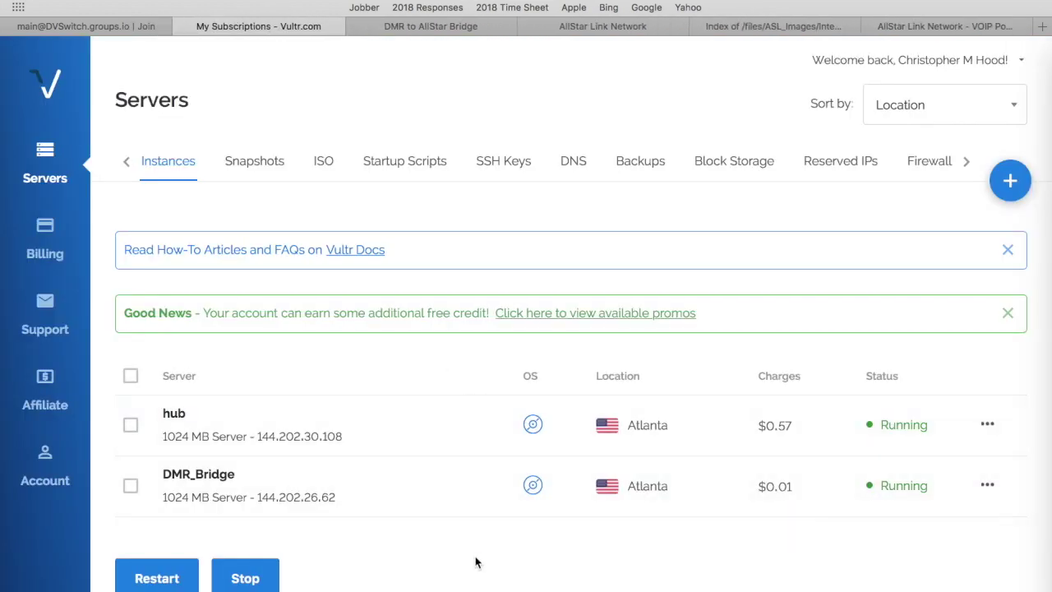
left_click(534, 490)
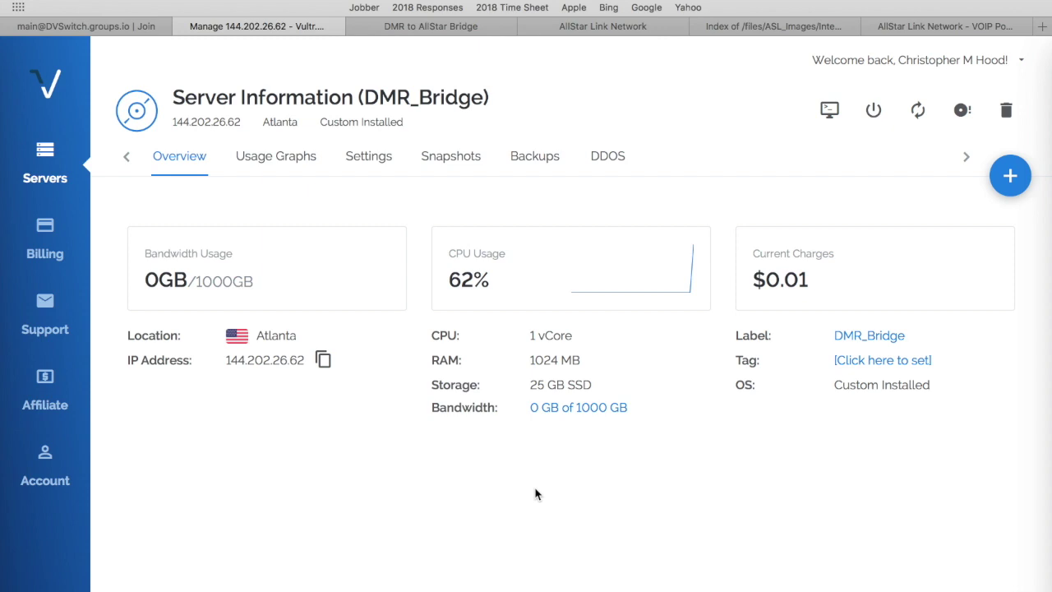
left_click(51, 164)
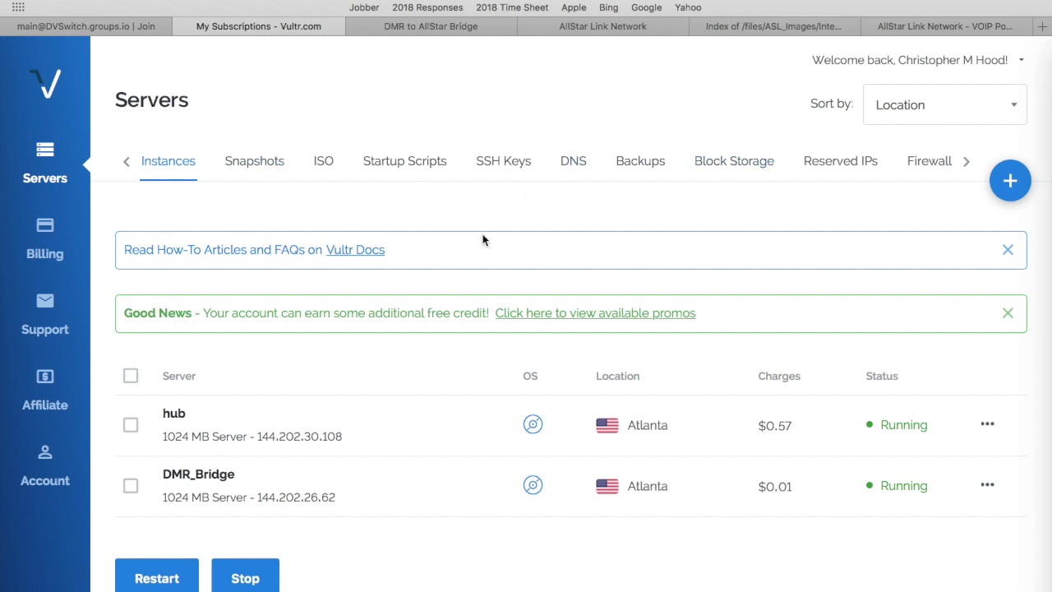
left_click(535, 494)
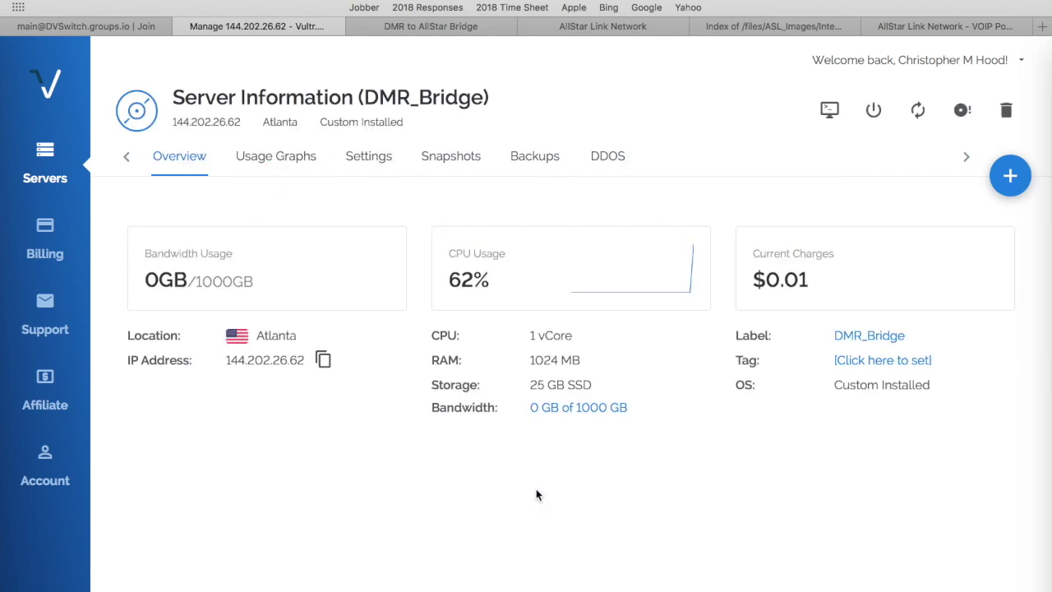
left_click(368, 160)
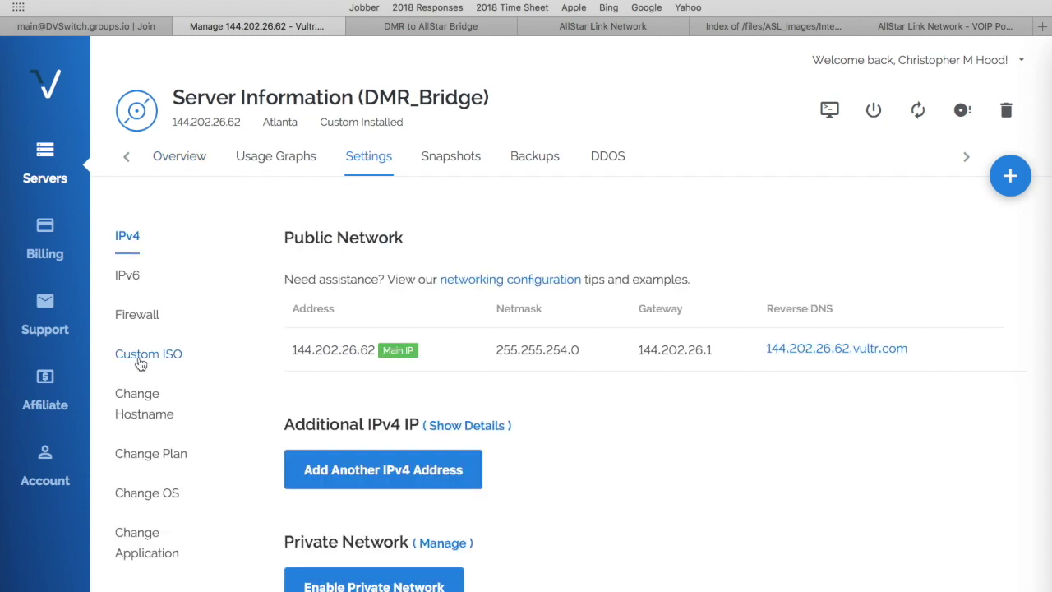
left_click(142, 361)
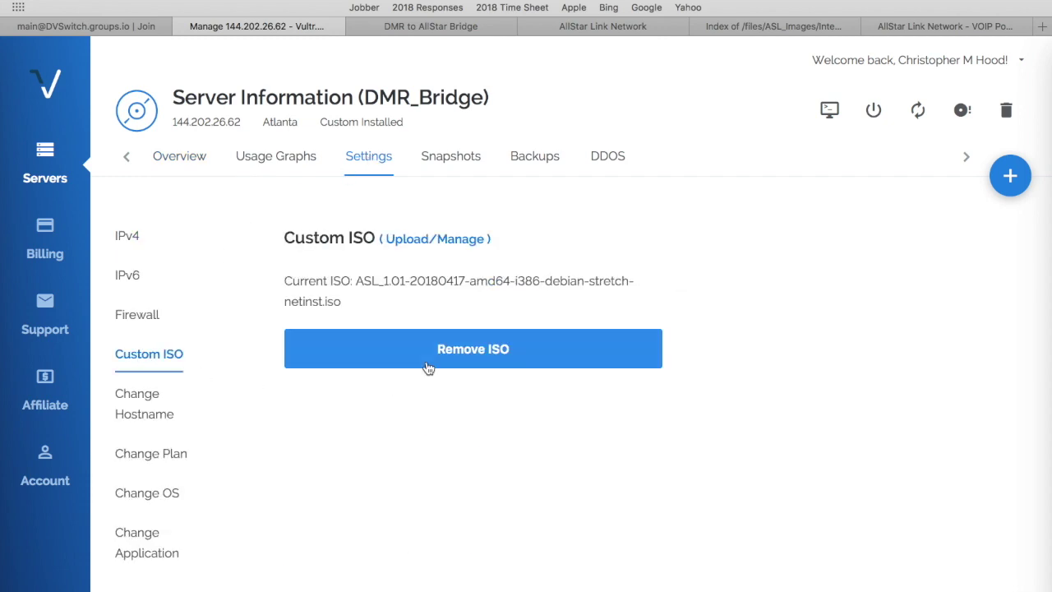
left_click(464, 358)
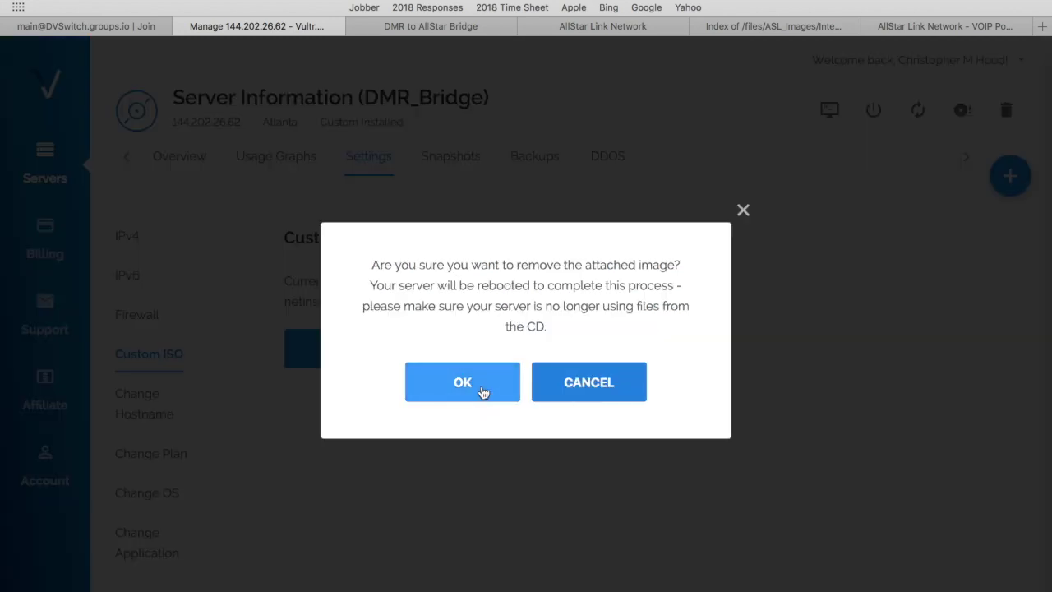
left_click(463, 382)
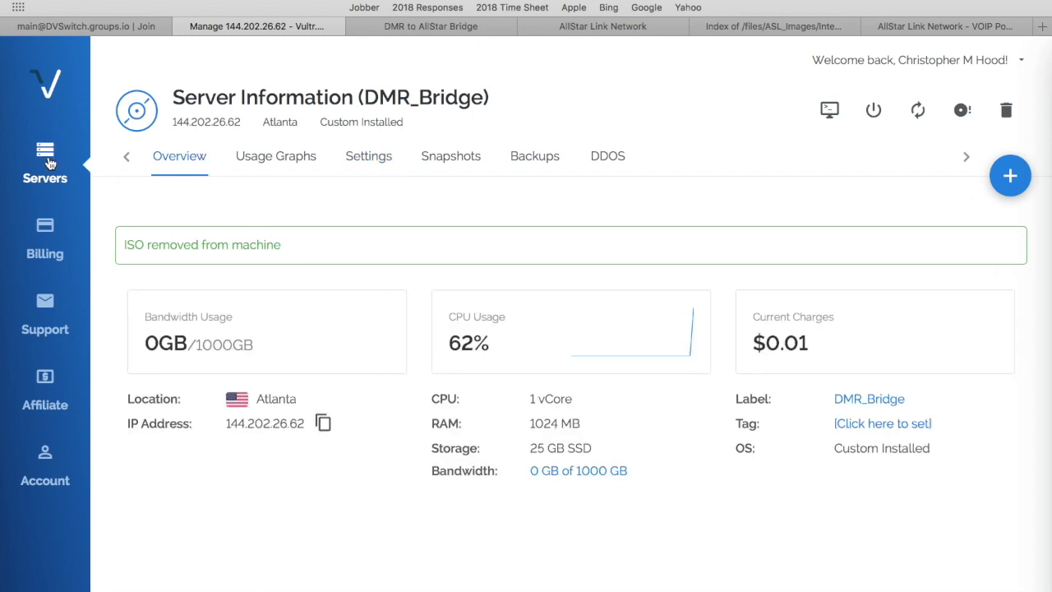
left_click(47, 162)
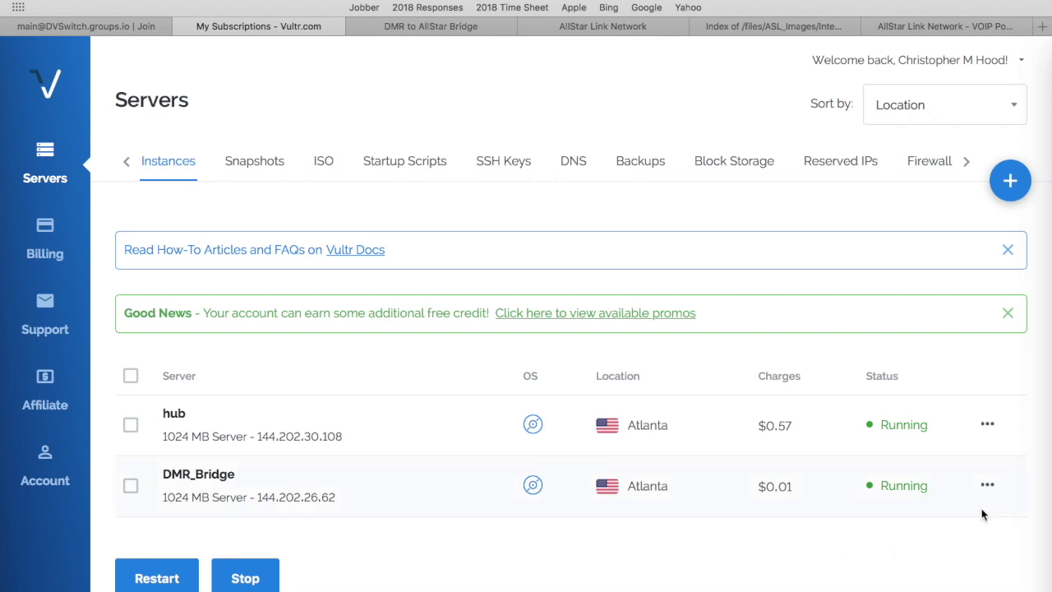
Restart DMR_Bridge from its actions menu and confirm the restart.
left_click(989, 488)
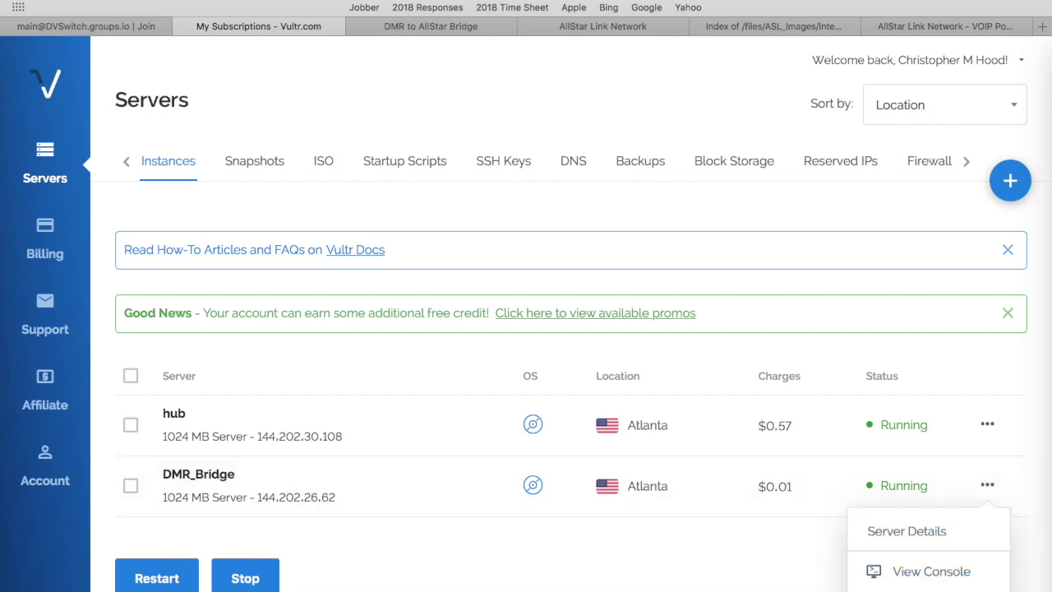
scroll(929, 575, "down", 2)
scroll(929, 575, "down", 1)
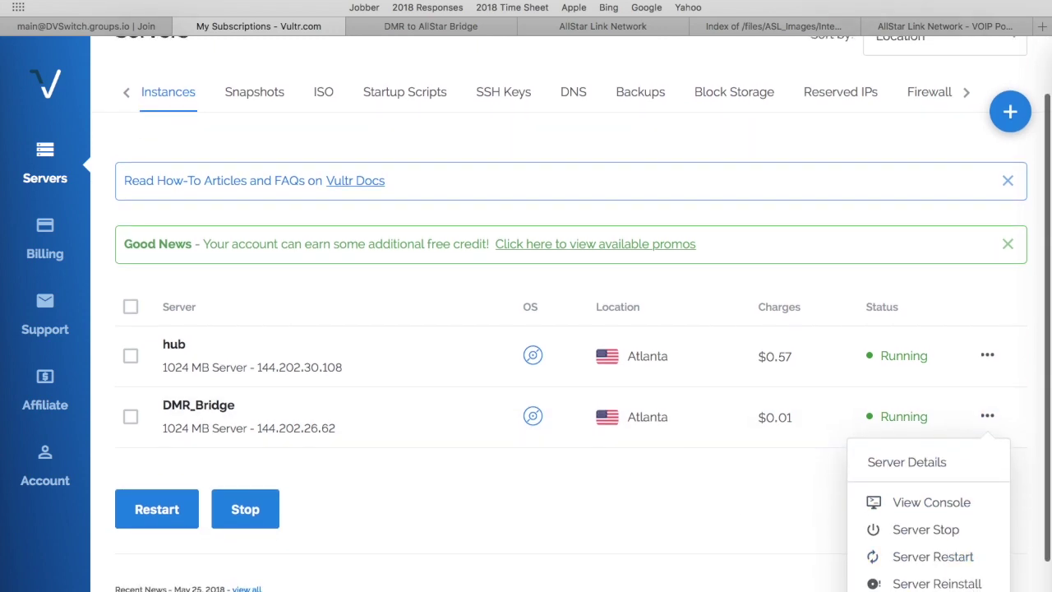
left_click(928, 562)
left_click(925, 583)
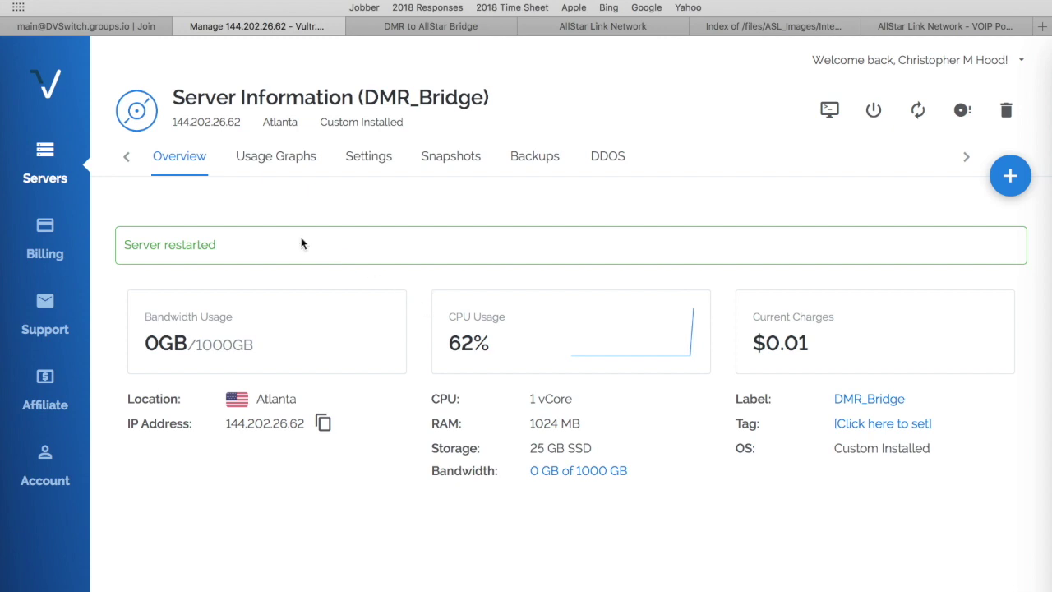
Open DMR_Bridge's console from the Servers list actions menu.
left_click(46, 157)
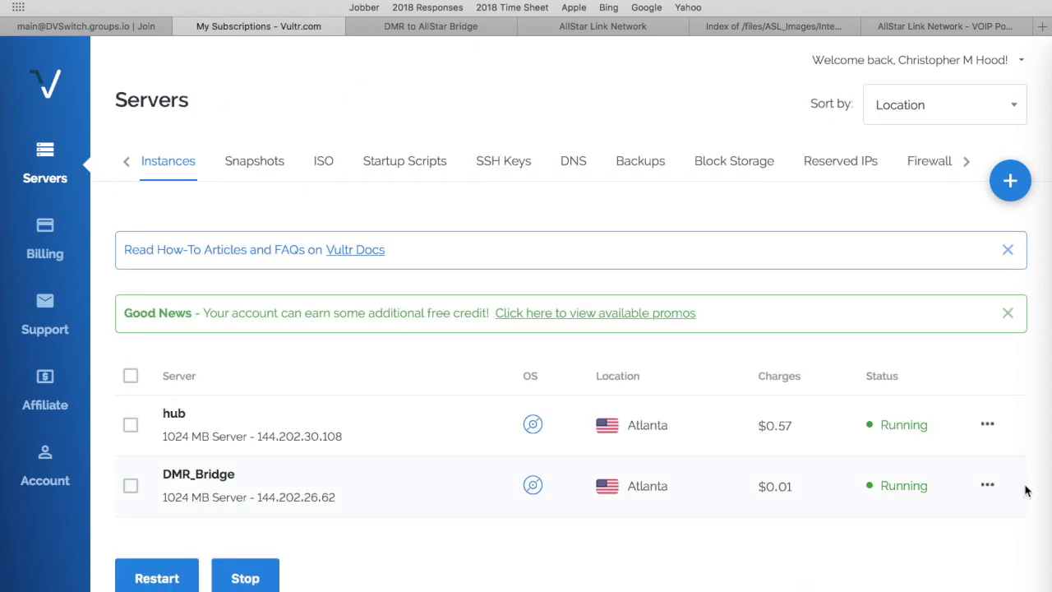
left_click(987, 487)
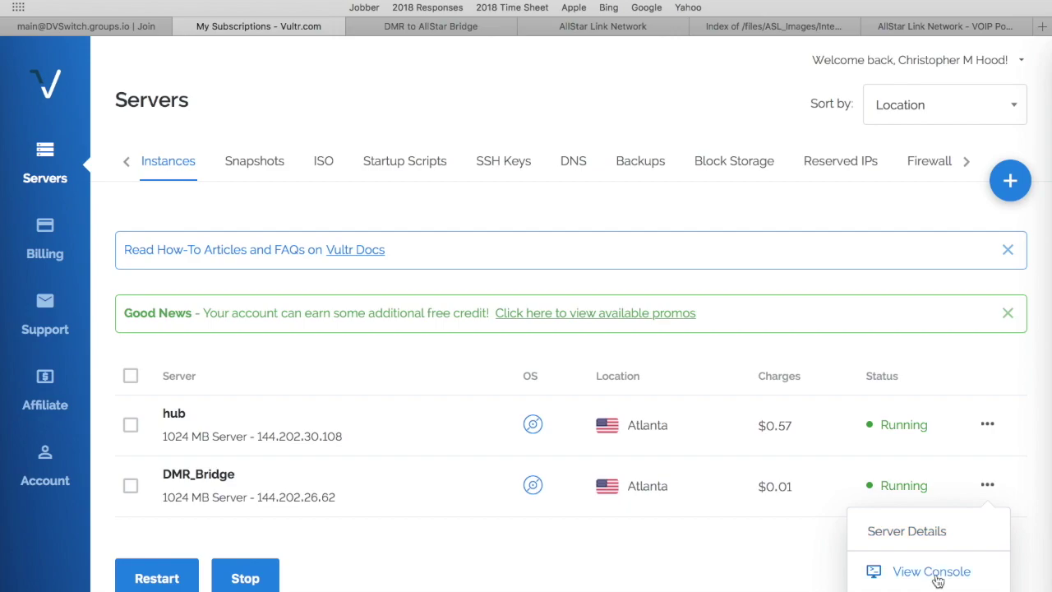
left_click(936, 573)
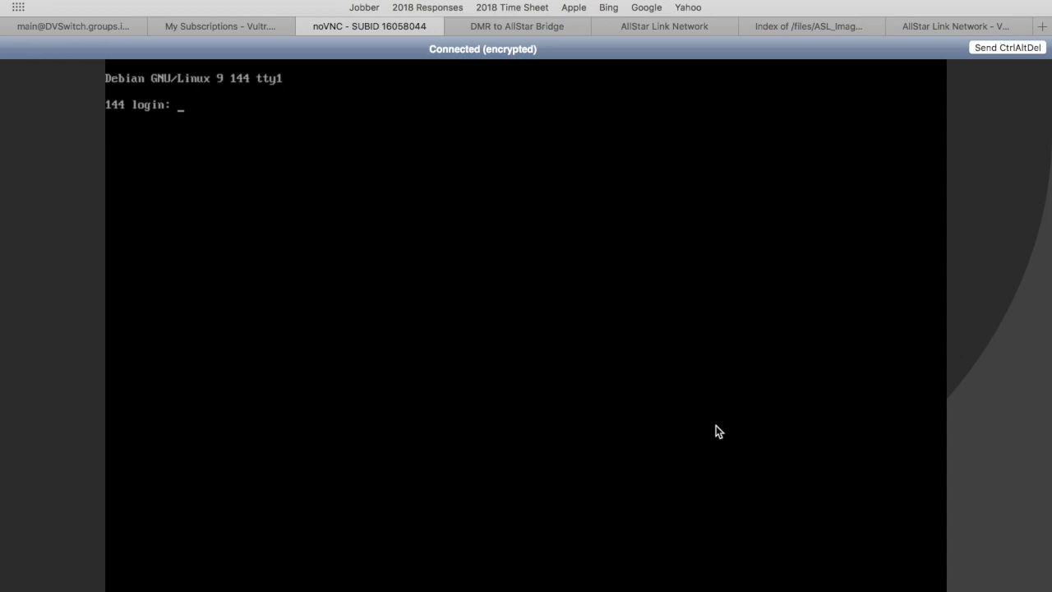
Enter the login name and password, then abandon the forced password change.
type("repeater")
key("Return")
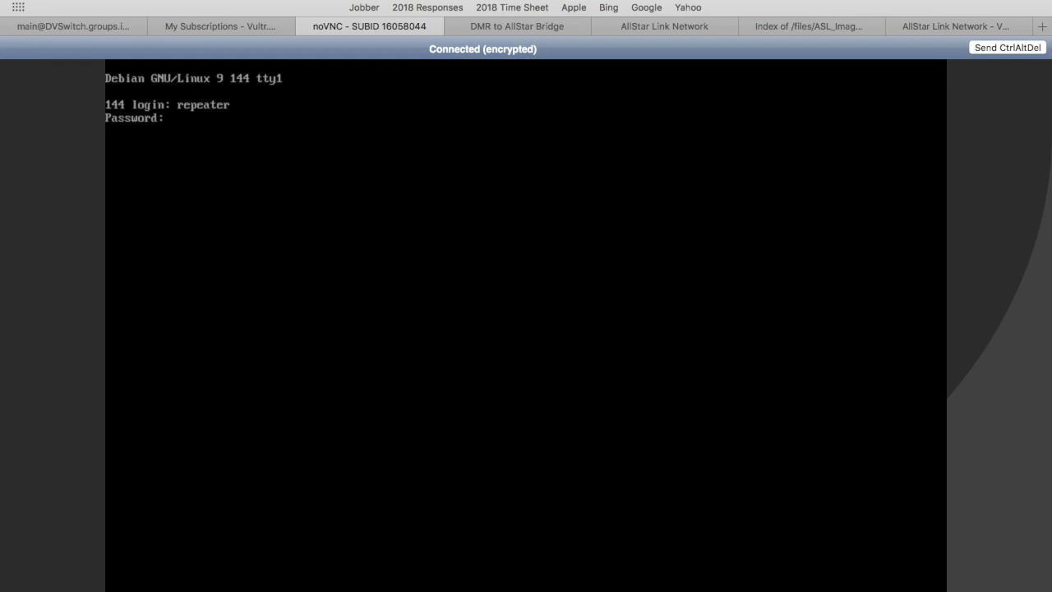
key("Return")
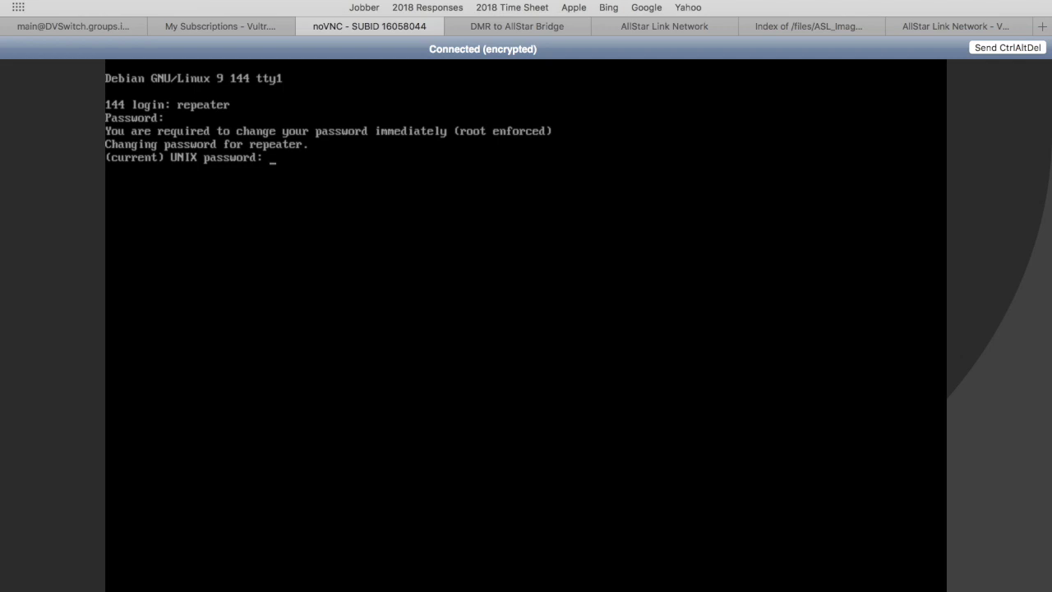
key("Return")
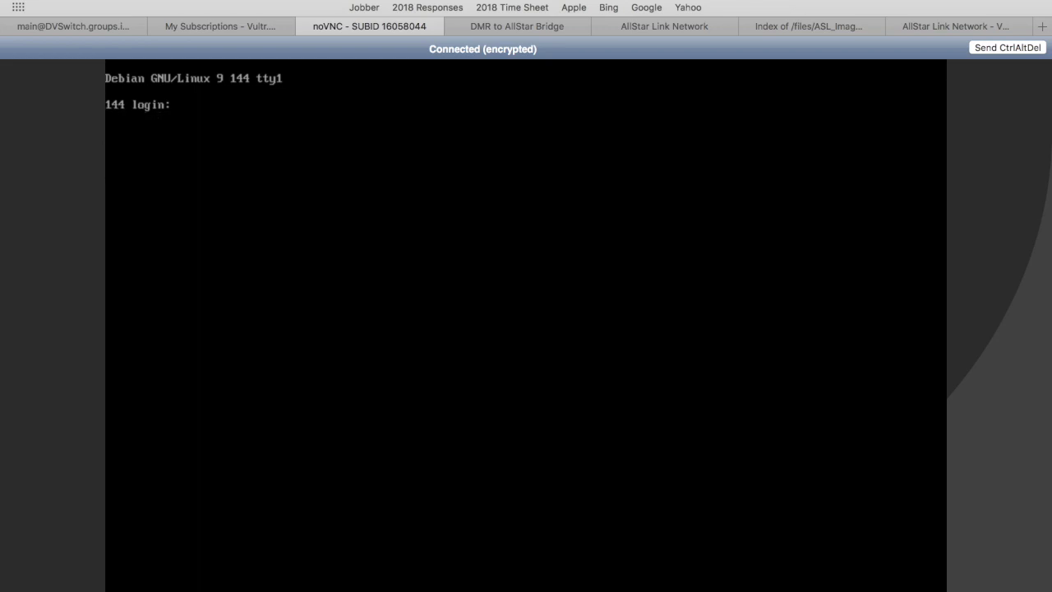
Log in again, giving the current password and a new password twice to reach the shell.
type("repeater")
key("Return")
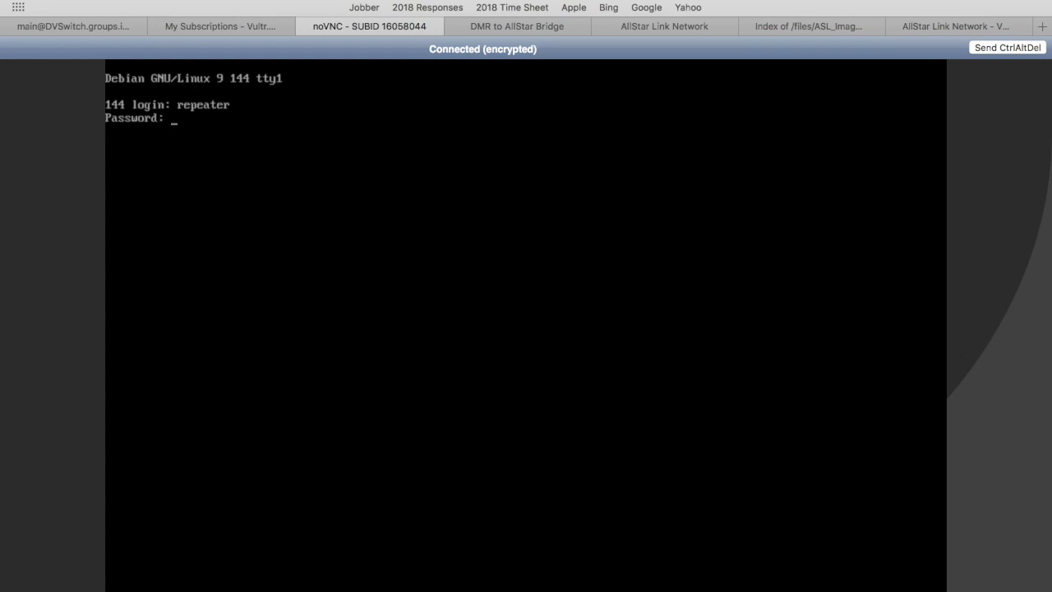
key("Return")
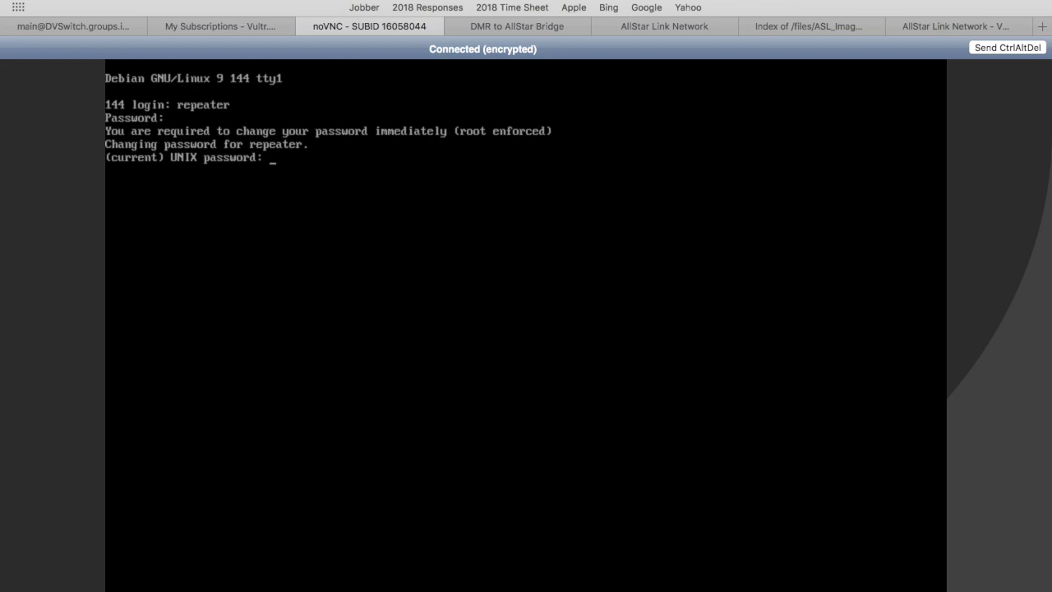
key("Return")
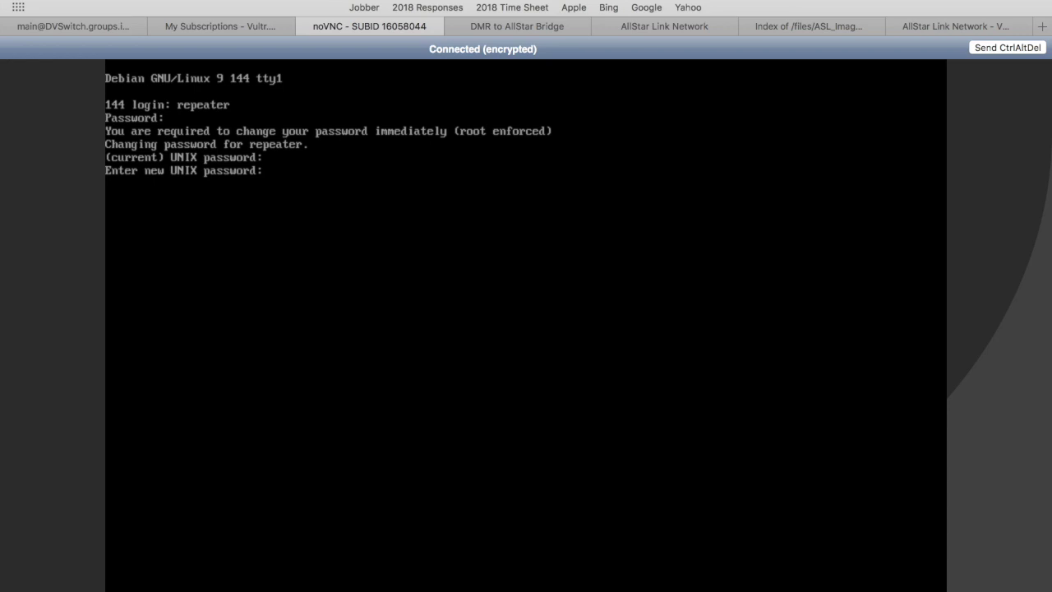
key("Return")
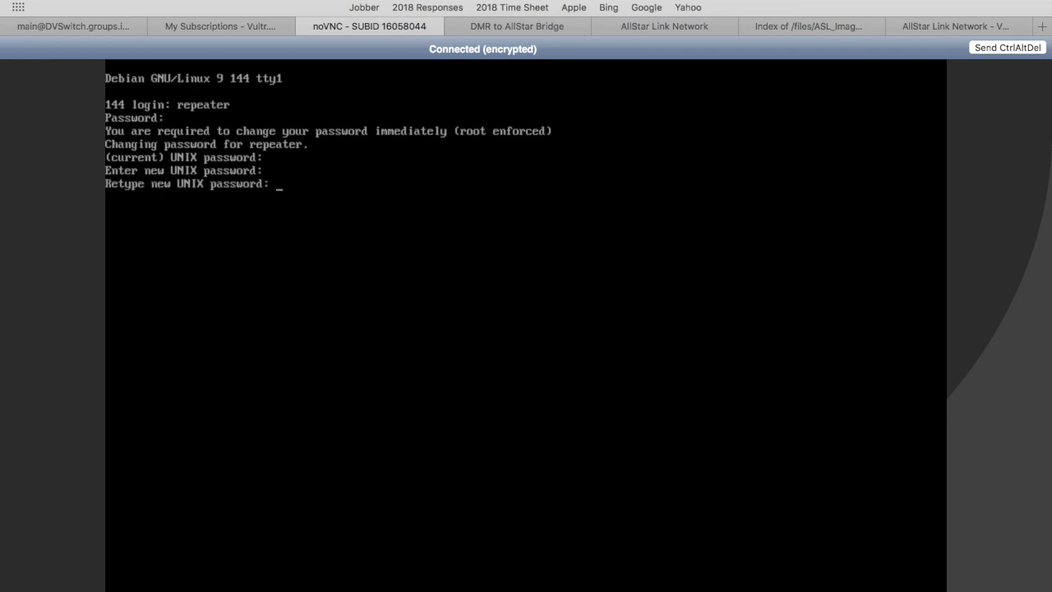
key("Return")
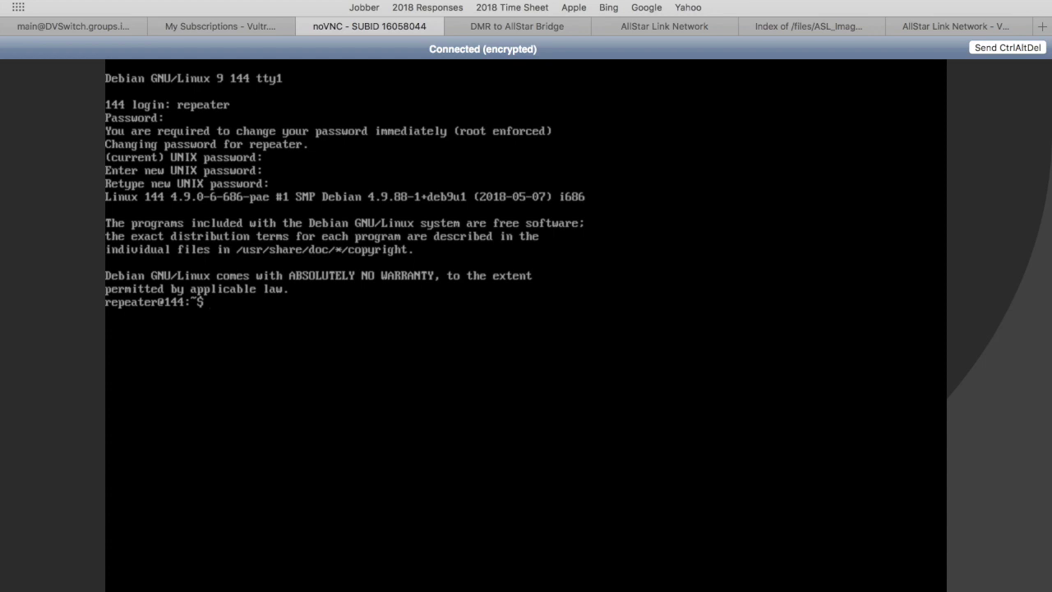
Change to the root directory and then into /usr/local/sbin.
type("cd //")
key("Return")
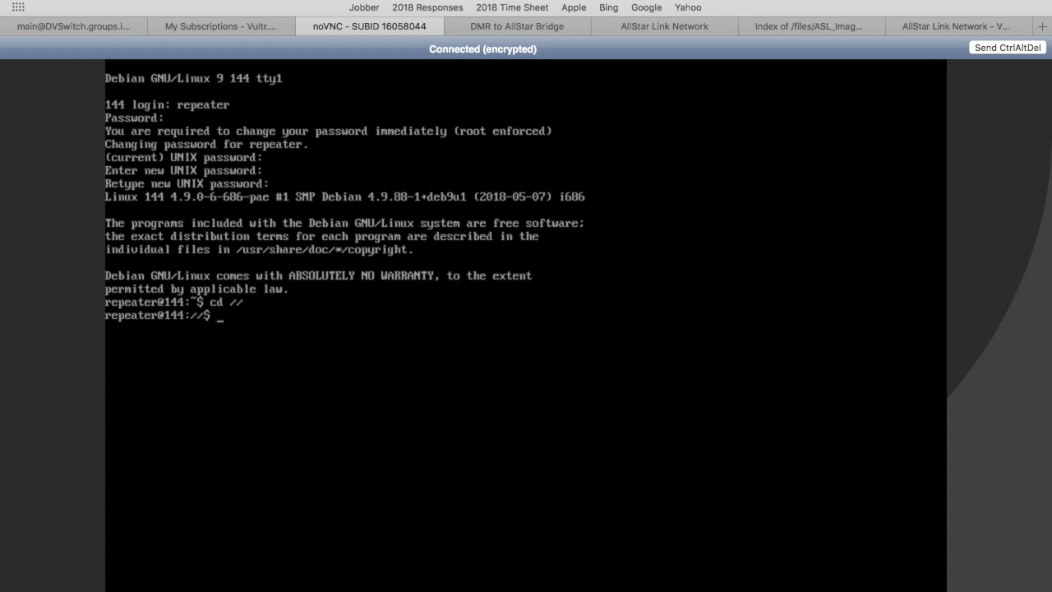
type("cd usr/local/sbin")
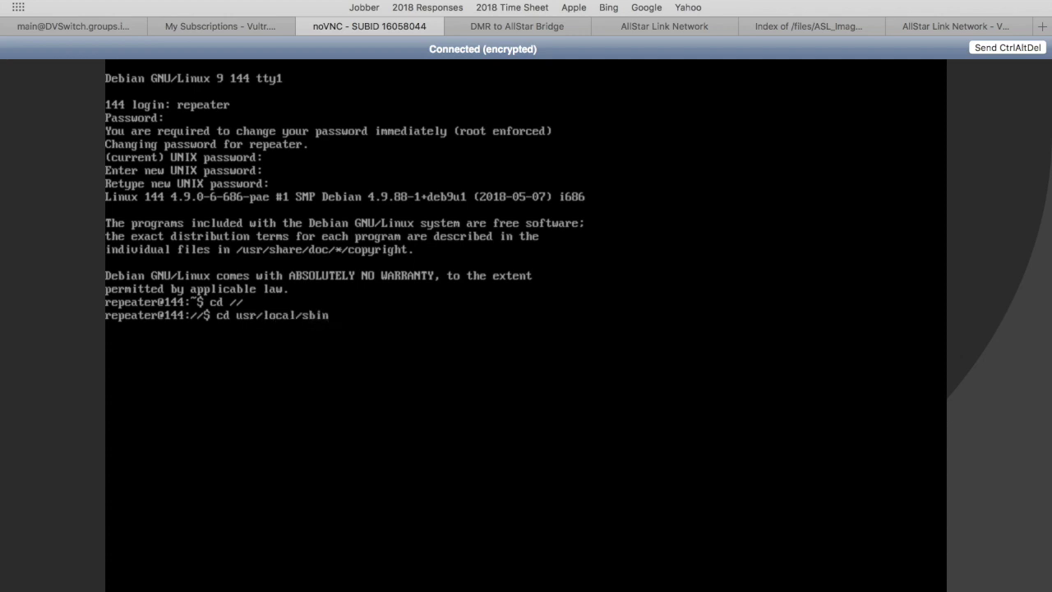
key("Return")
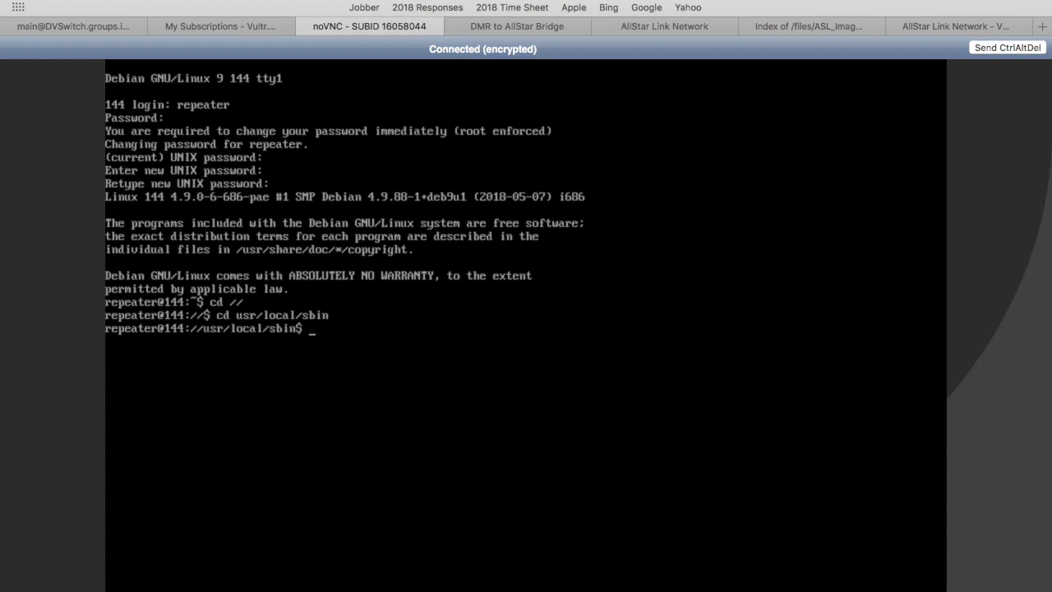
Run asl-menu with sudo, start the first-time menu, and select Yes for setting the root password.
type("sudo asl-menu")
key("Return")
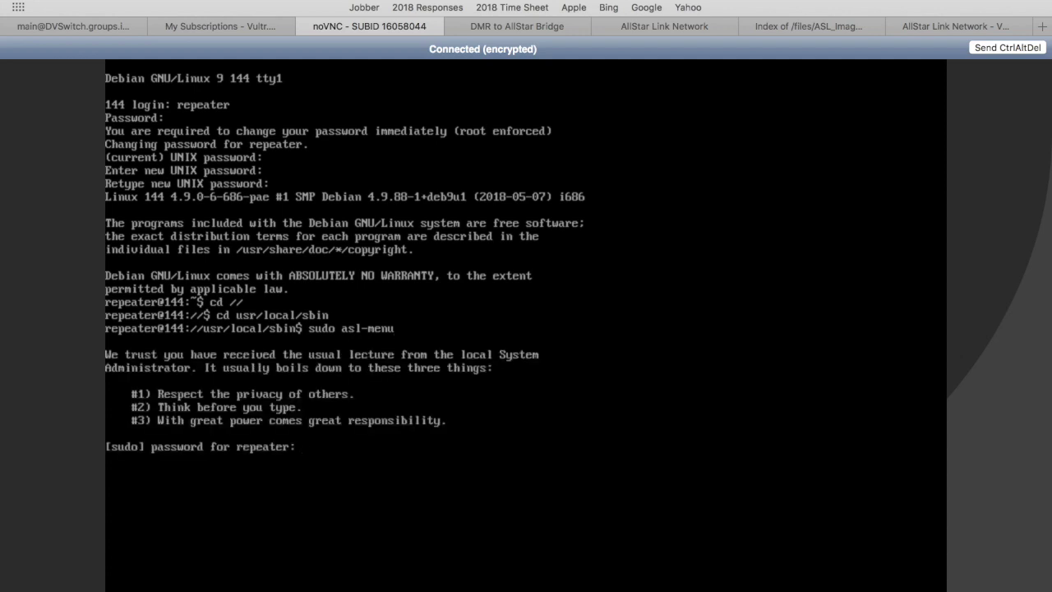
key("Return")
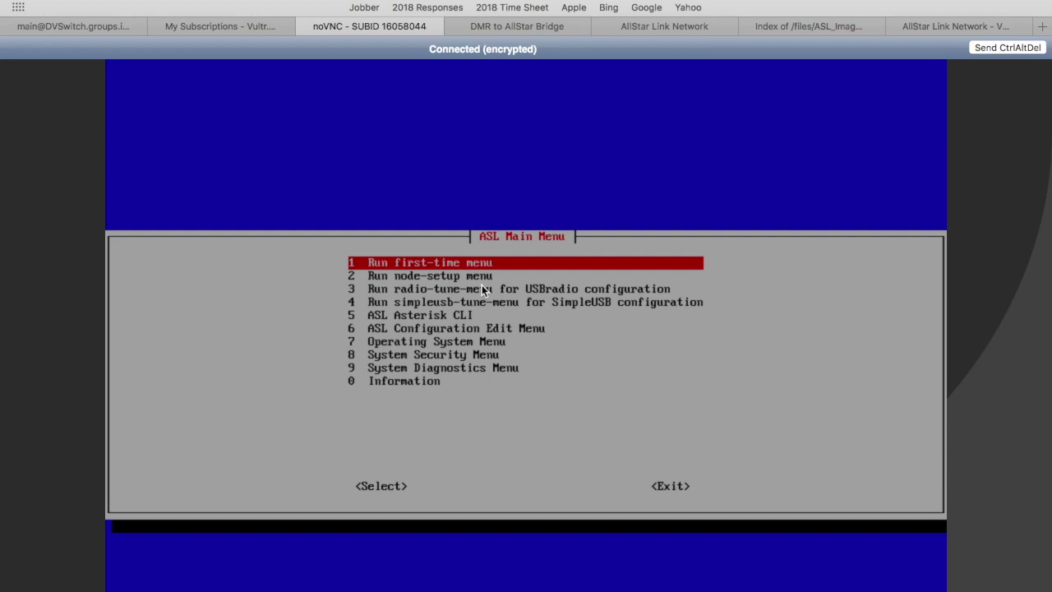
key("Return")
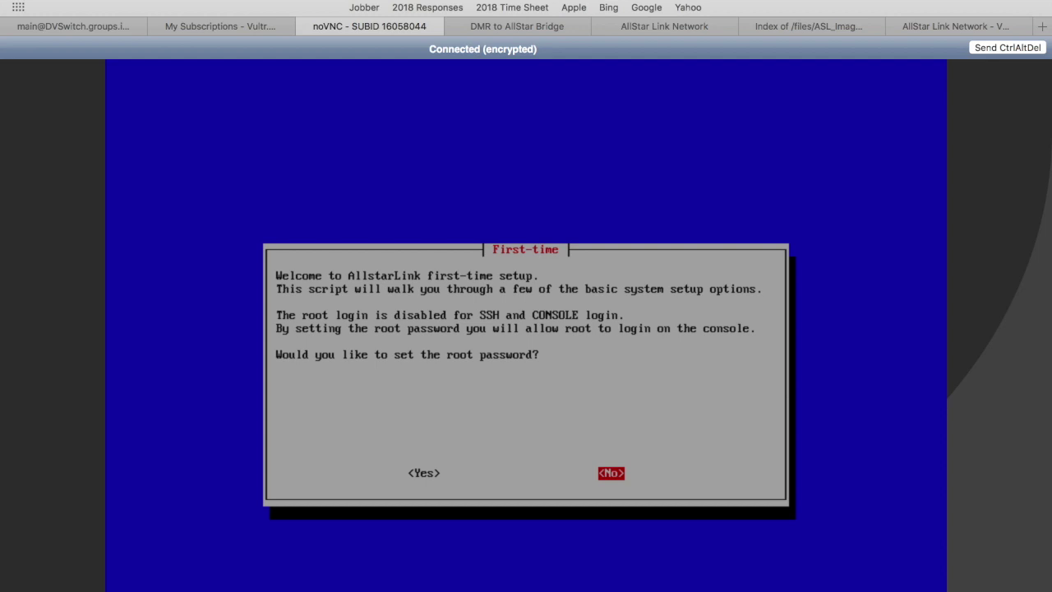
key("Left")
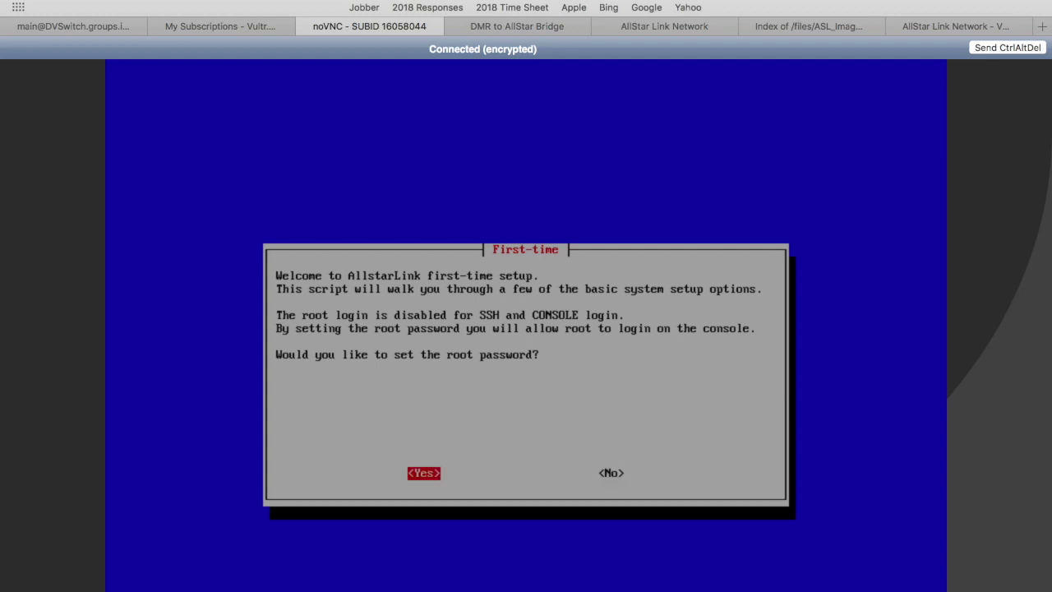
Skip the root and user password changes in the first-time setup.
right_click(1038, 431)
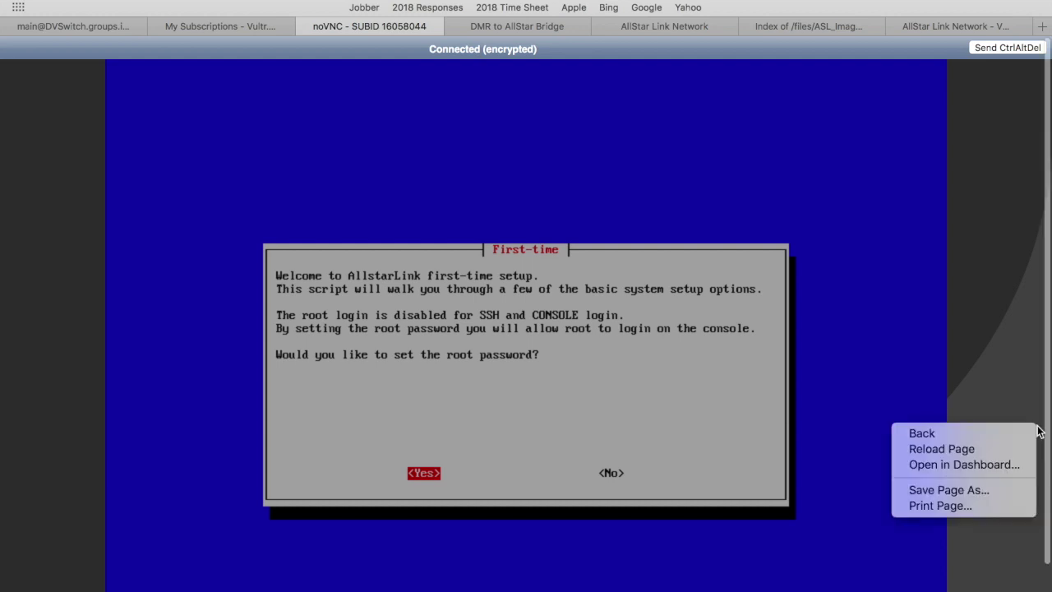
left_click(1050, 415)
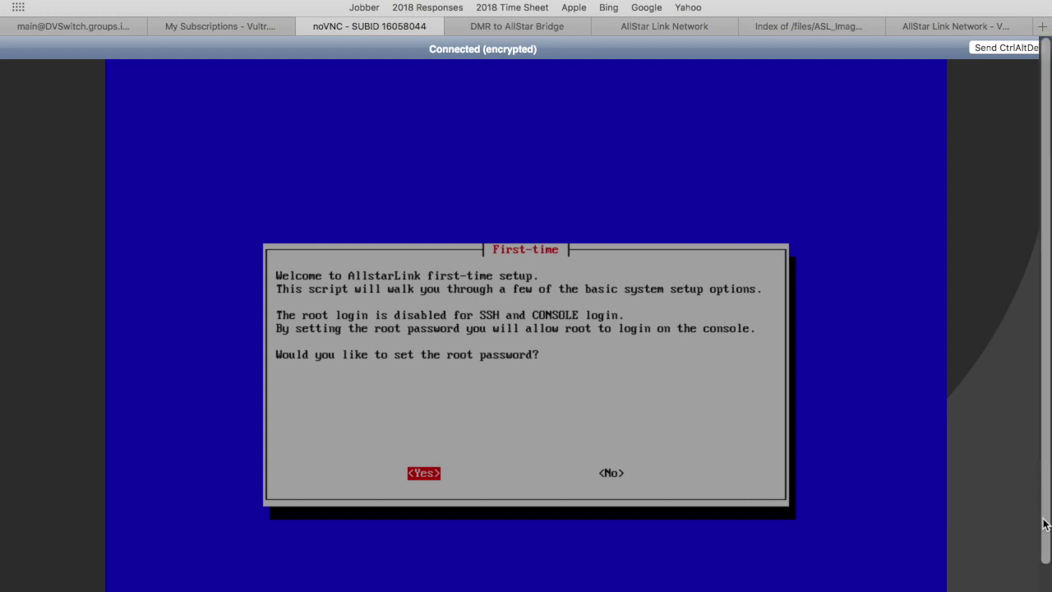
scroll(1047, 429, "down", 2)
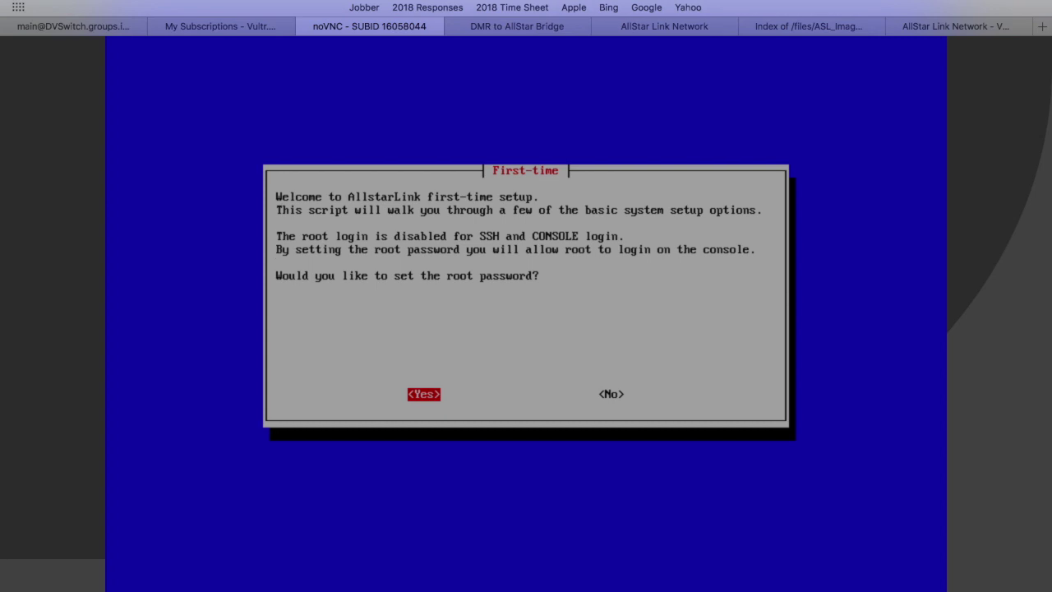
key("Return")
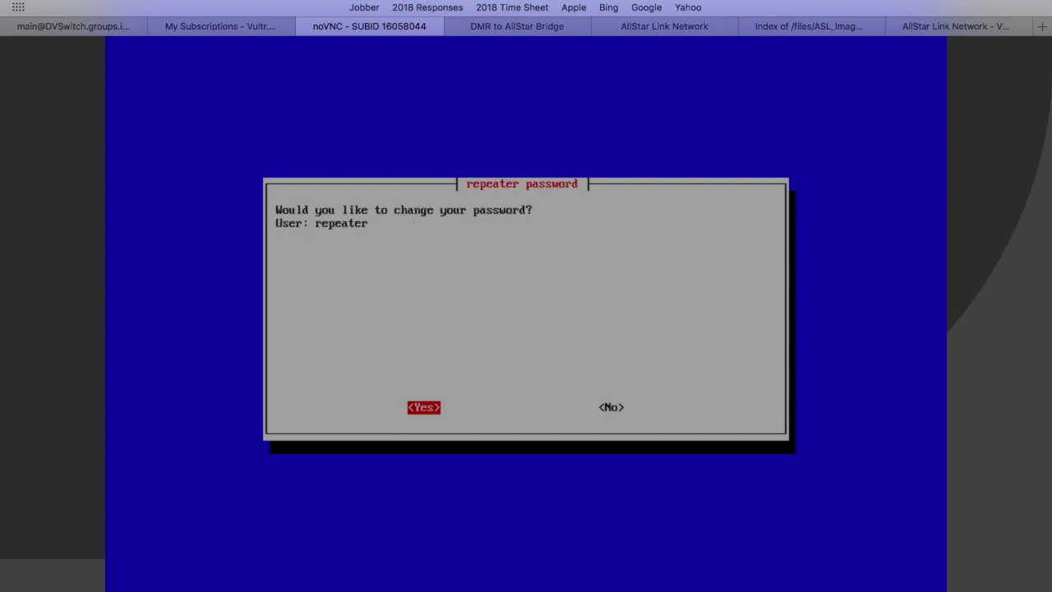
key("Tab")
key("Return")
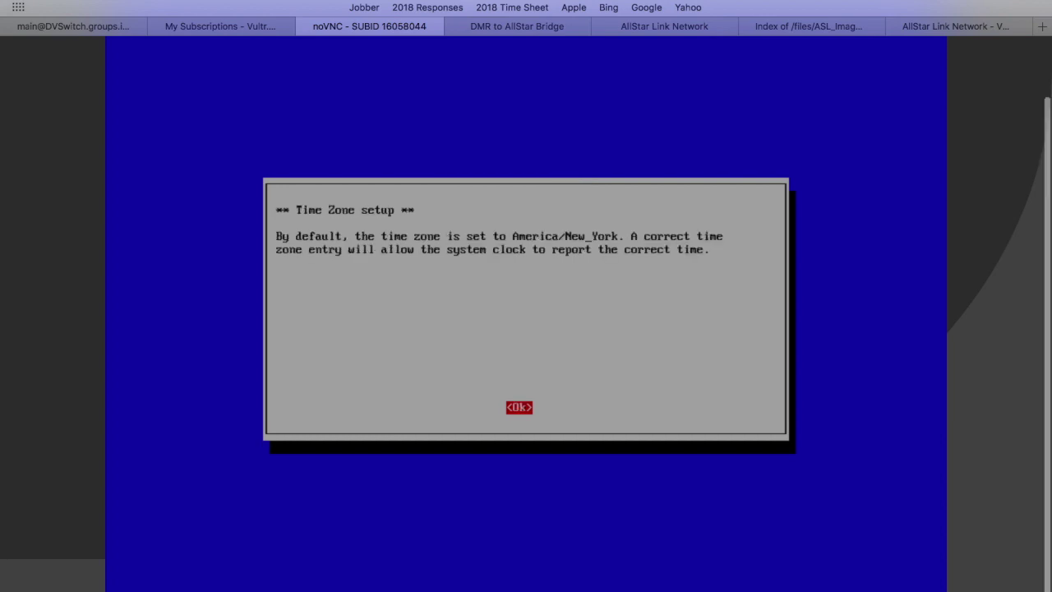
Set the time zone to America / New York.
key("Return")
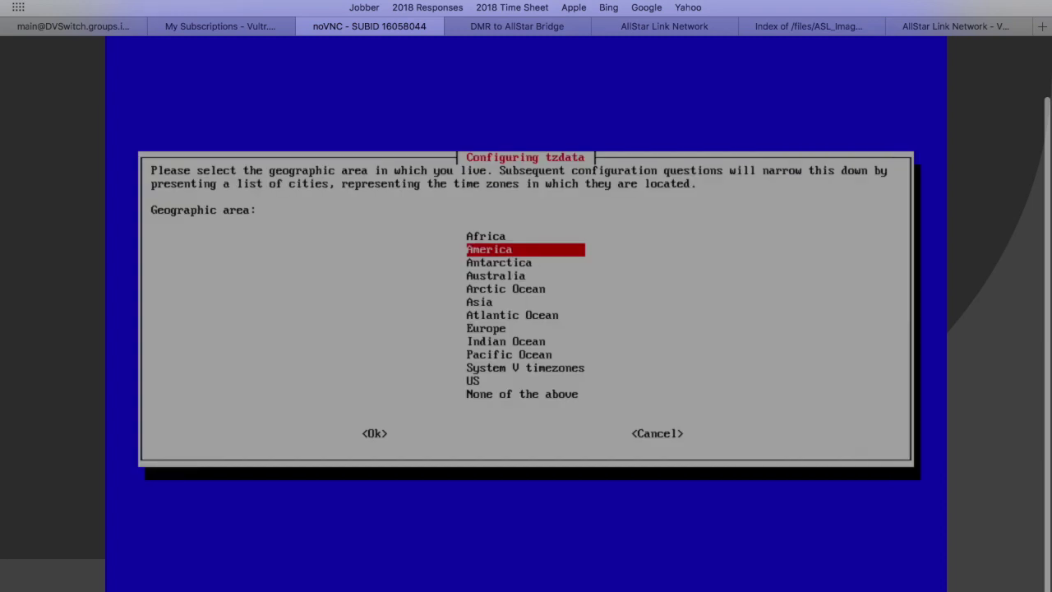
key("Return")
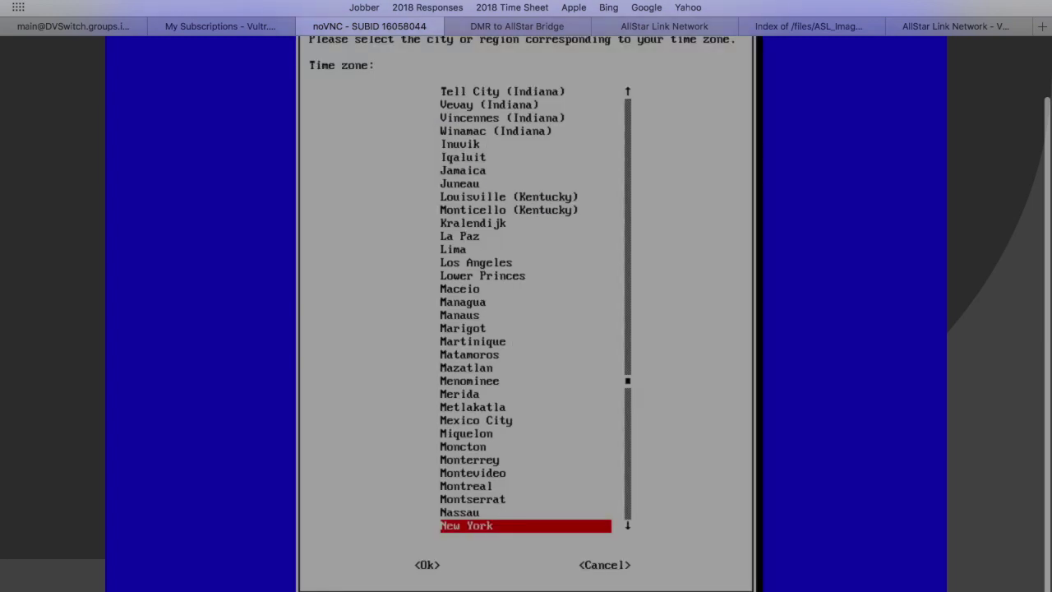
key("Return")
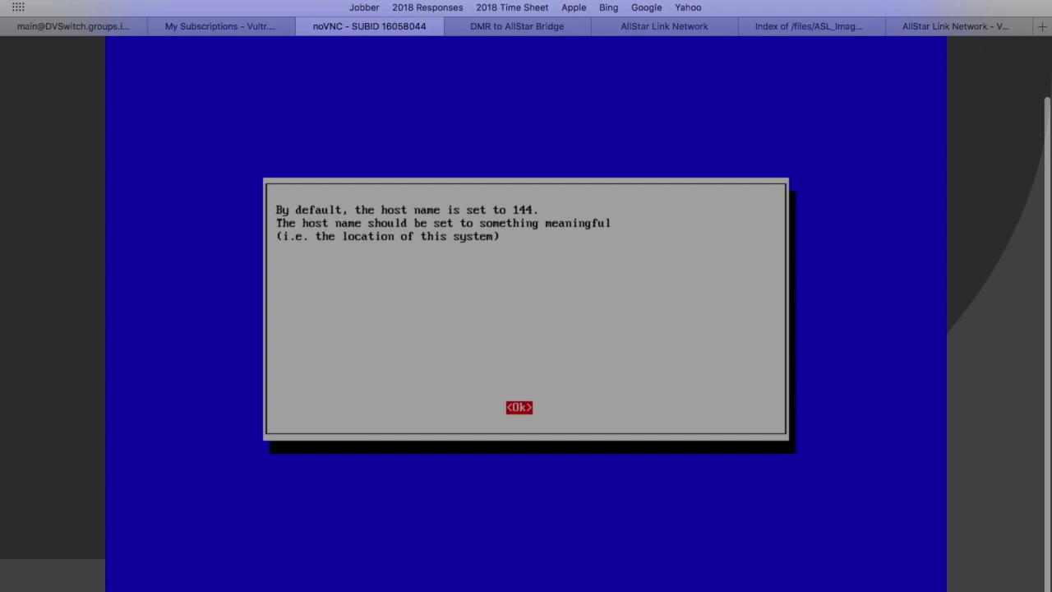
Replace the hostname 144 with 'DMR Bridge'.
key("Return")
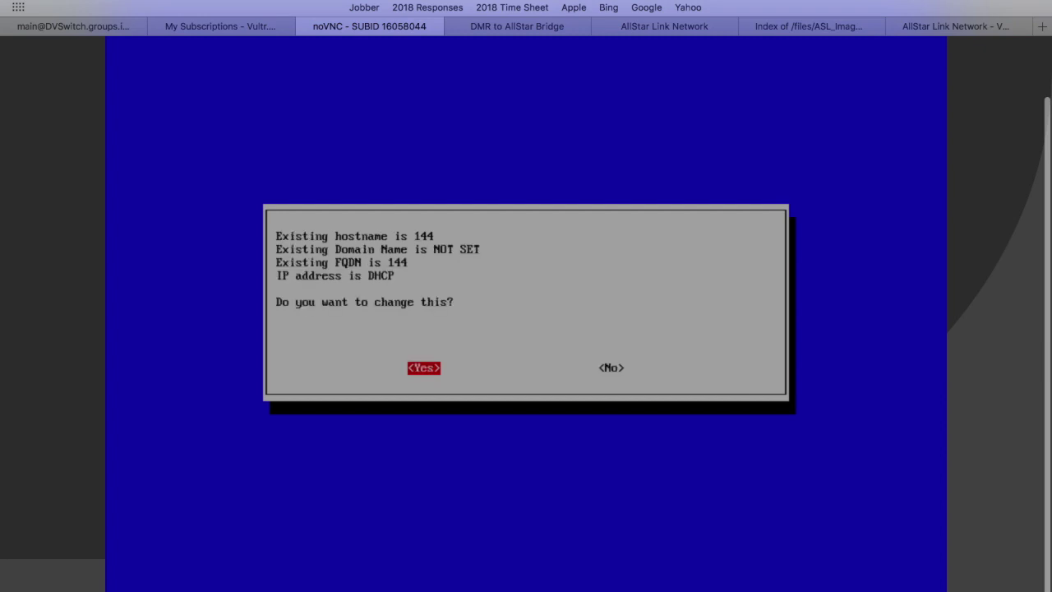
key("Return")
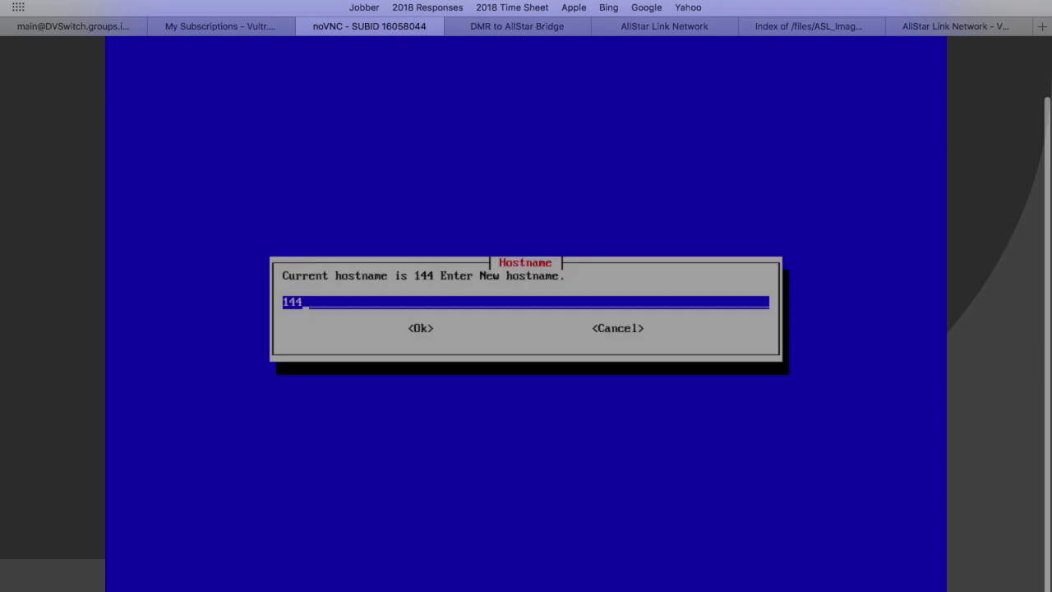
key("BackSpace")
key("BackSpace")
key("BackSpace")
type("DMR Bridge")
key("Tab")
key("Return")
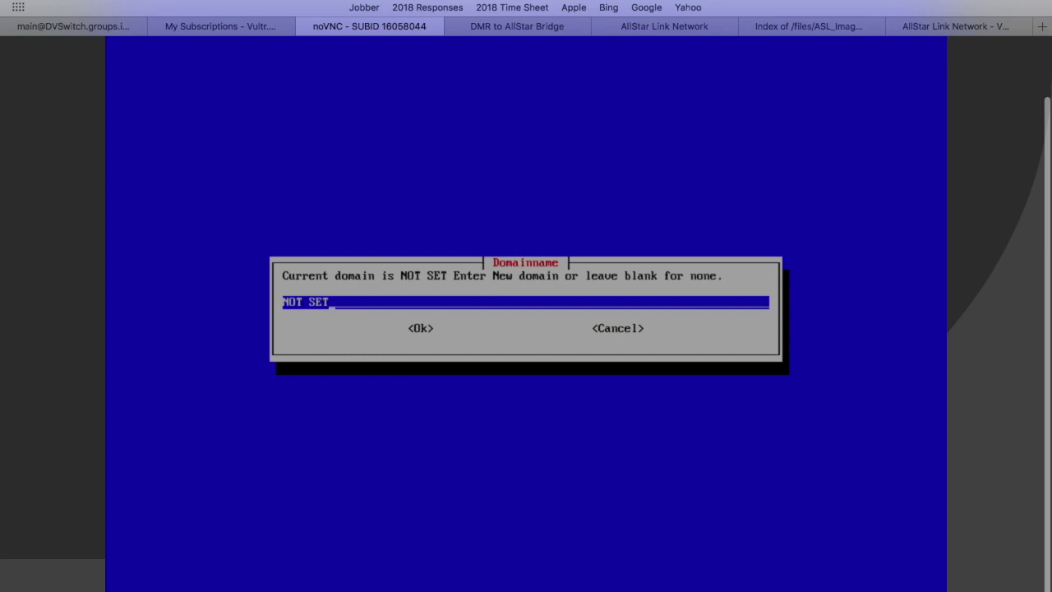
Leave the domain name blank and accept the hostname summary and DHCP notices.
key("BackSpace")
key("BackSpace")
key("BackSpace")
key("BackSpace")
key("BackSpace")
key("BackSpace")
key("BackSpace")
key("Tab")
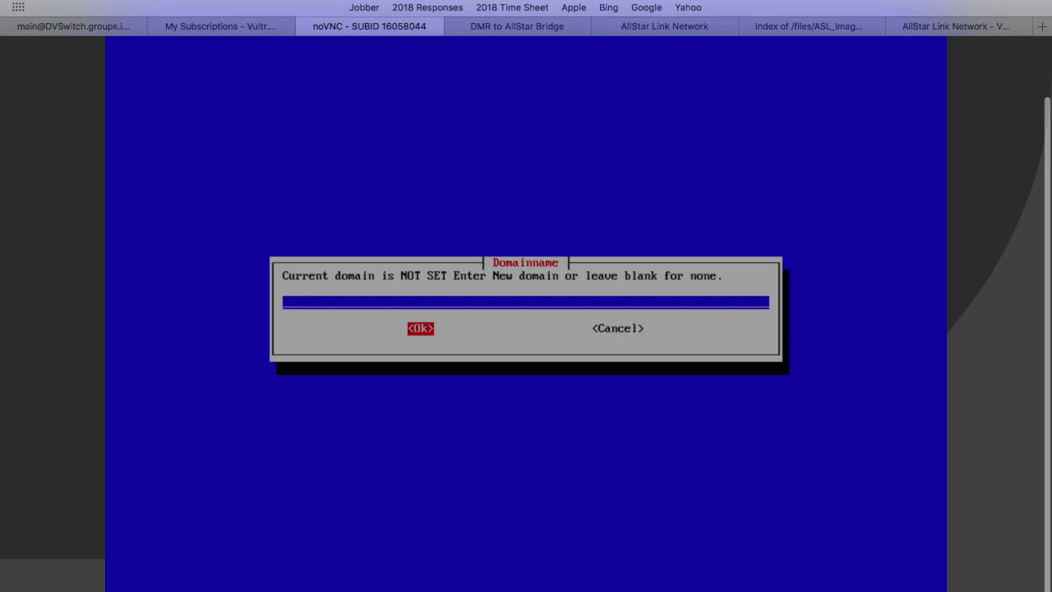
key("Return")
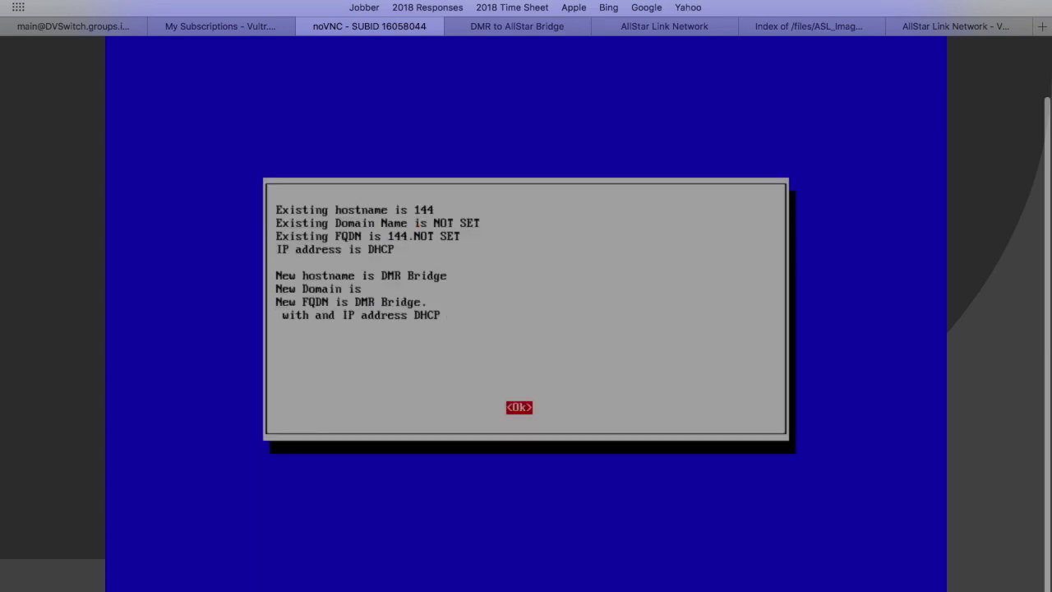
key("Return")
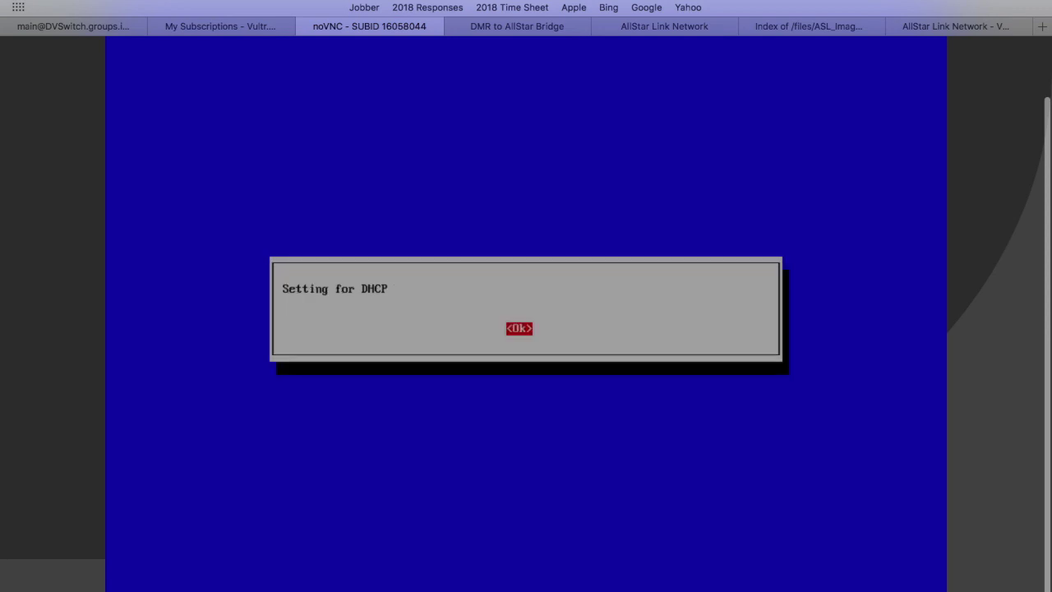
key("Return")
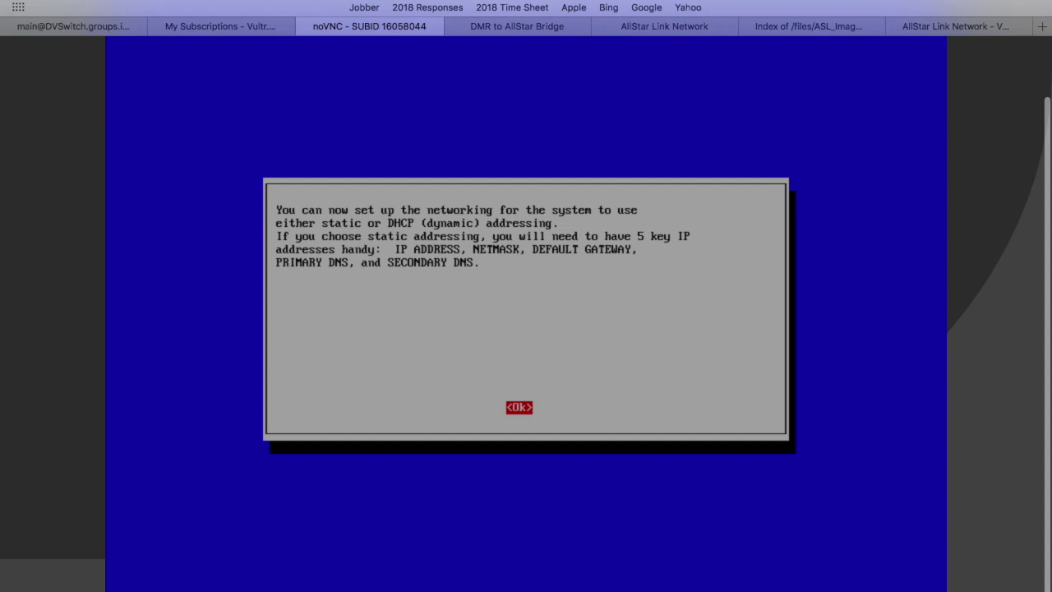
Choose DHCP addressing in network setup, confirm it was written, and leave the addressing menu.
key("Return")
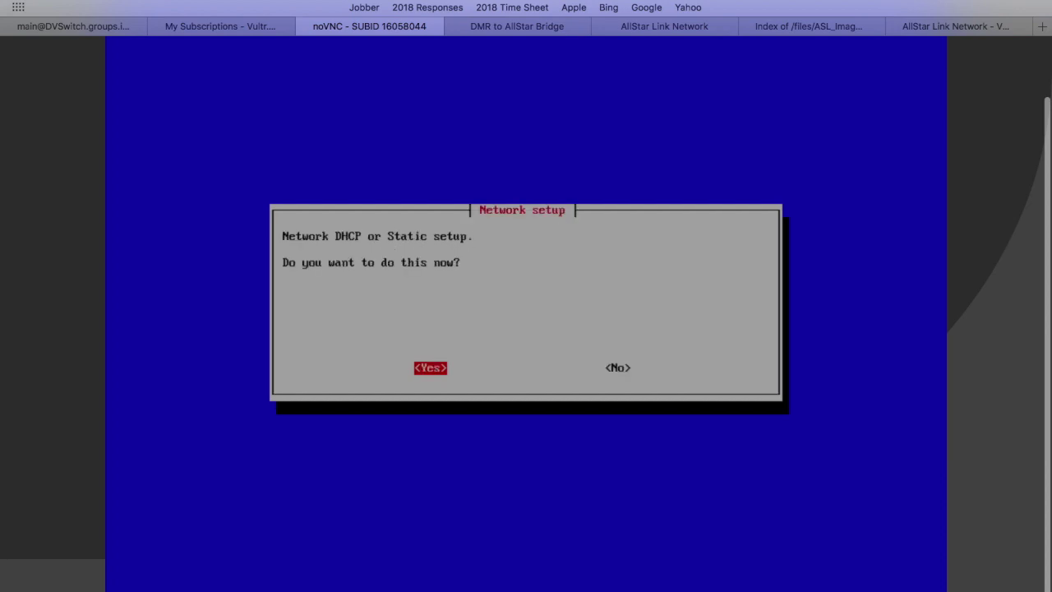
key("Return")
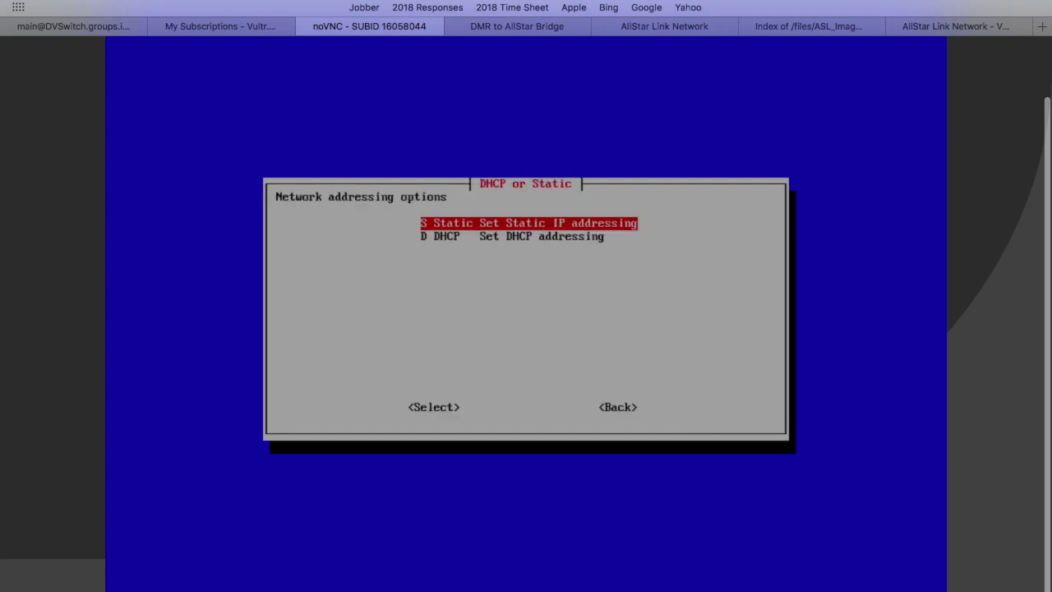
key("Down")
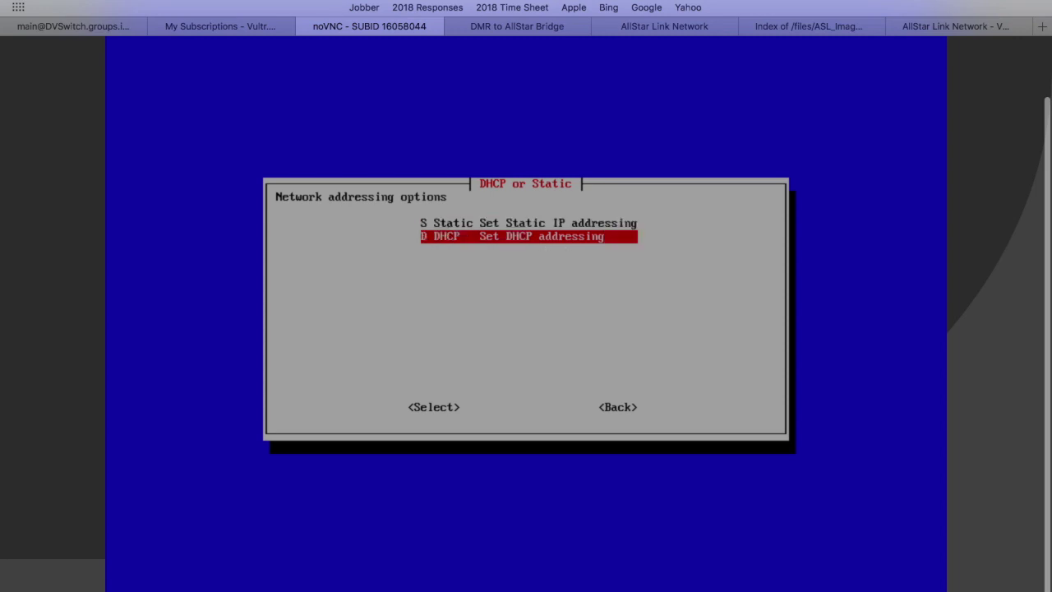
key("Return")
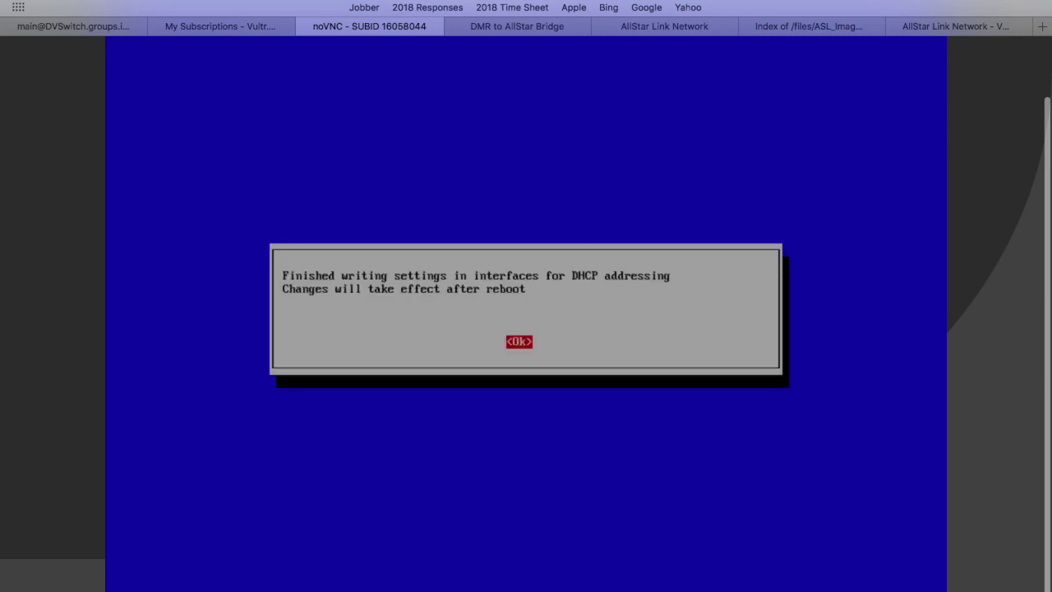
key("Return")
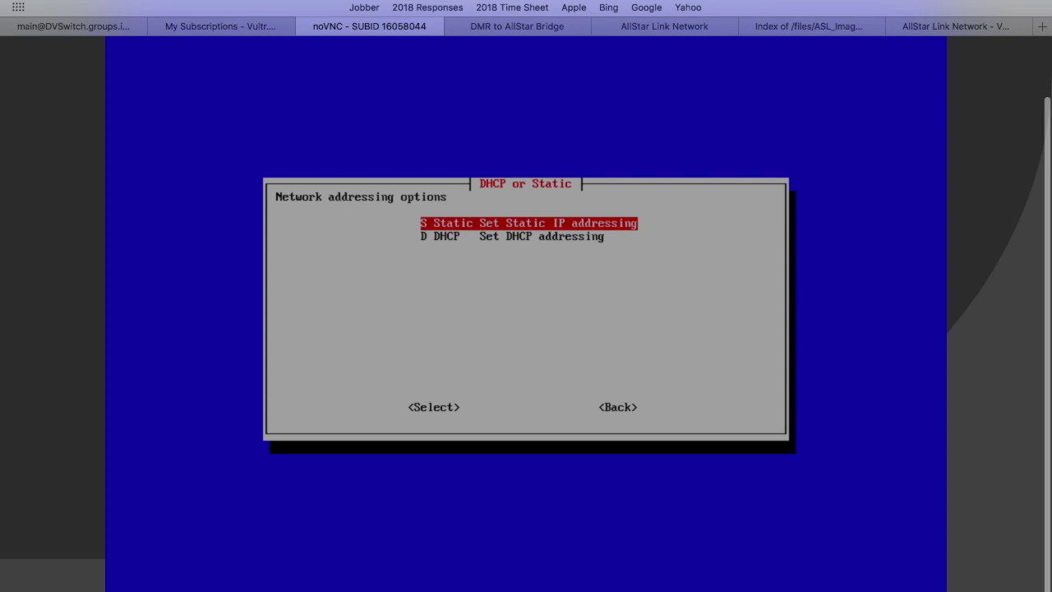
key("Tab")
key("Tab")
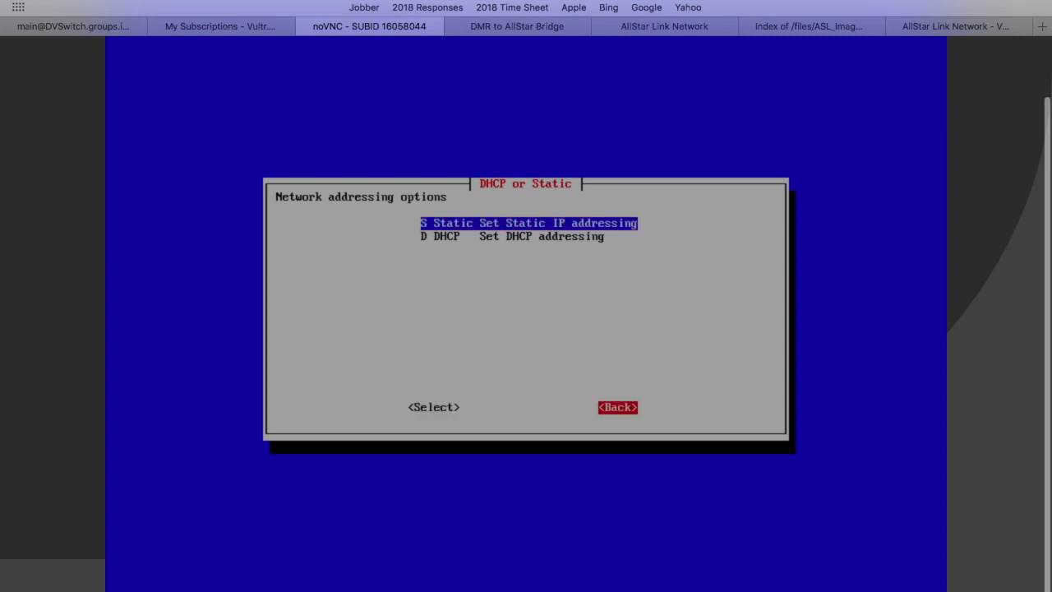
key("Return")
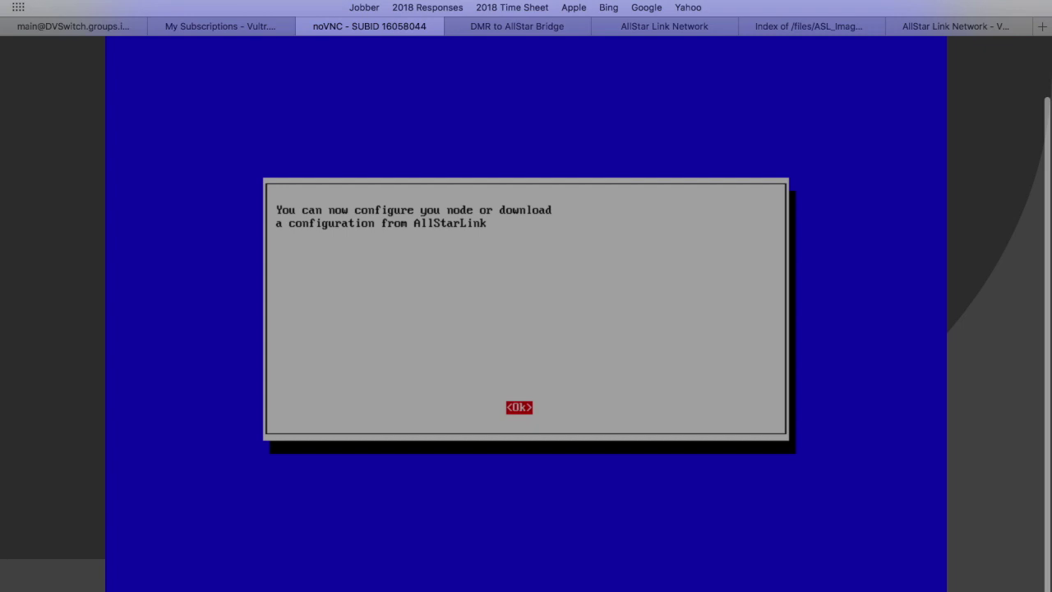
In Initial Node Setup, change the node number from 1999 to 47484.
key("Return")
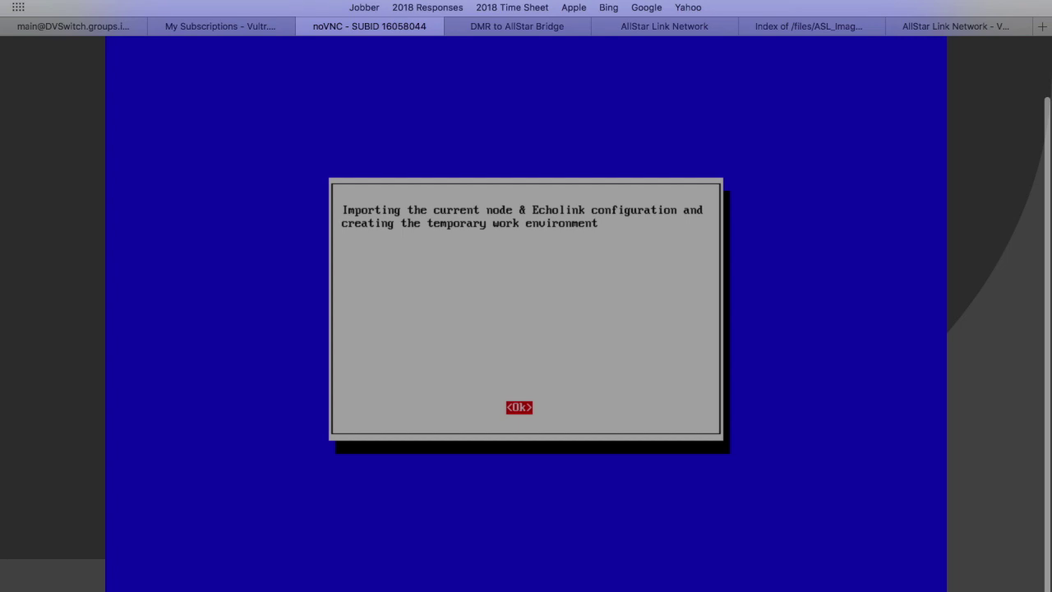
key("Return")
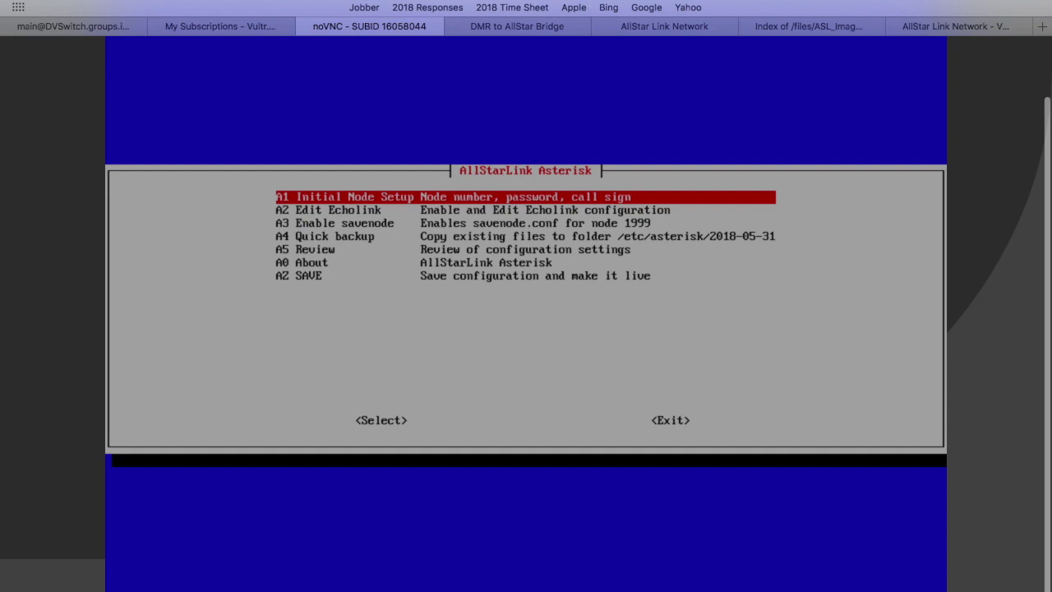
key("Return")
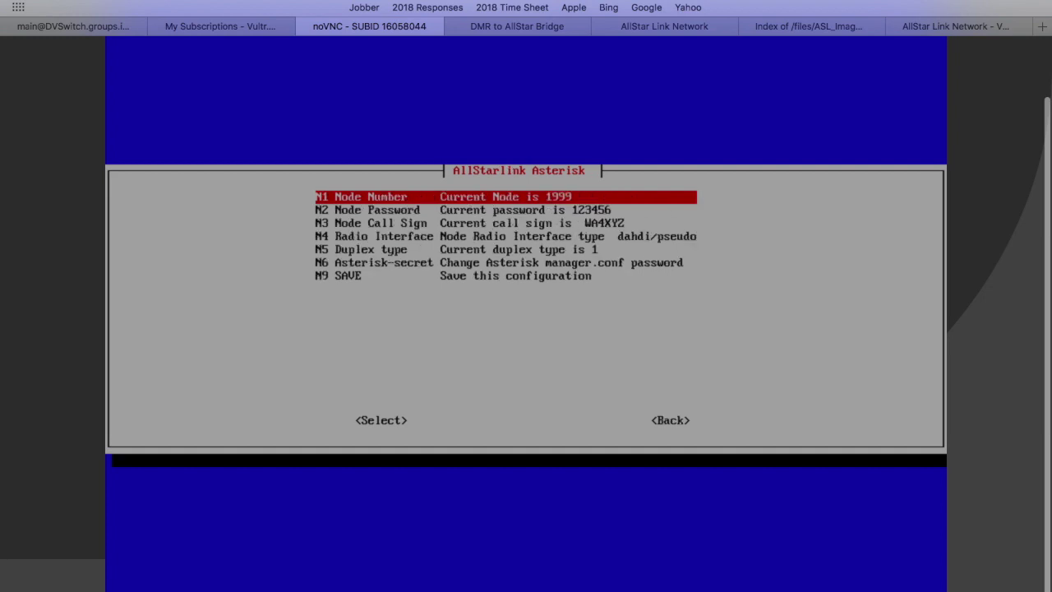
key("Return")
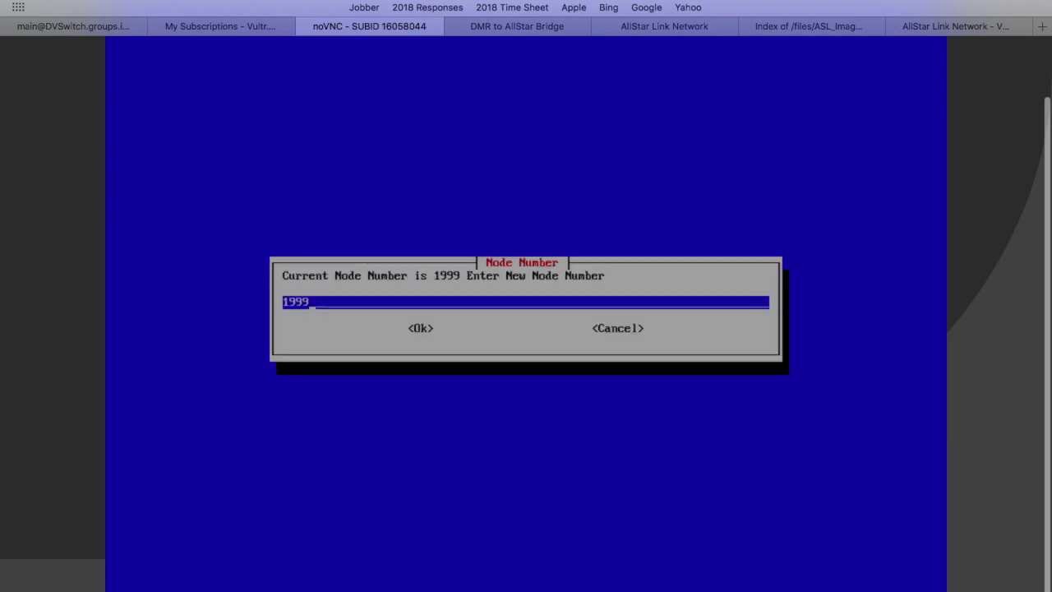
key("BackSpace")
key("BackSpace")
key("BackSpace")
key("BackSpace")
type("47484")
key("Tab")
key("Return")
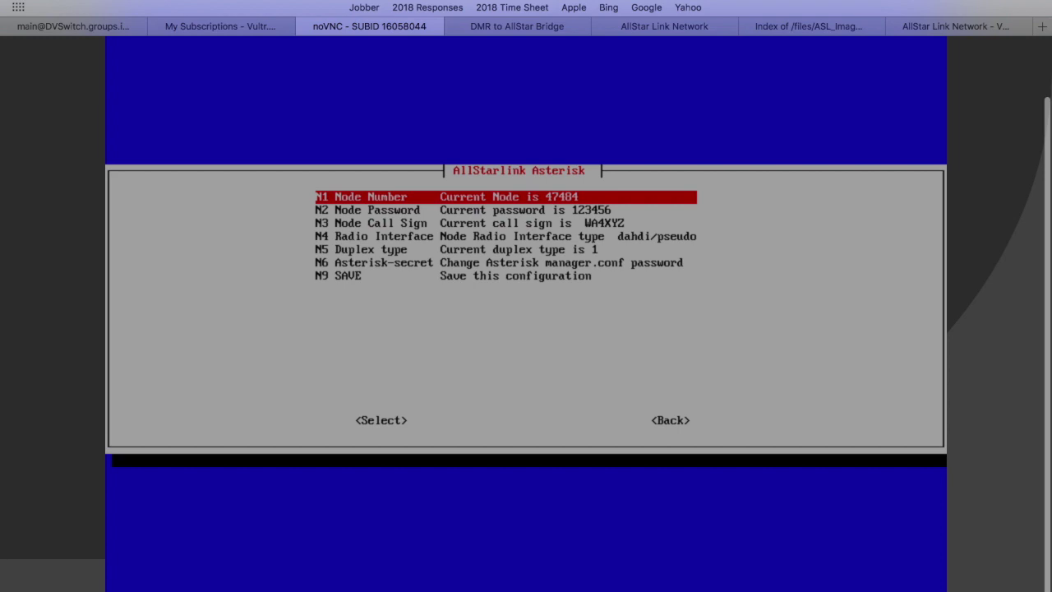
Clear the default node password to prepare for the portal's value.
key("Down")
key("Return")
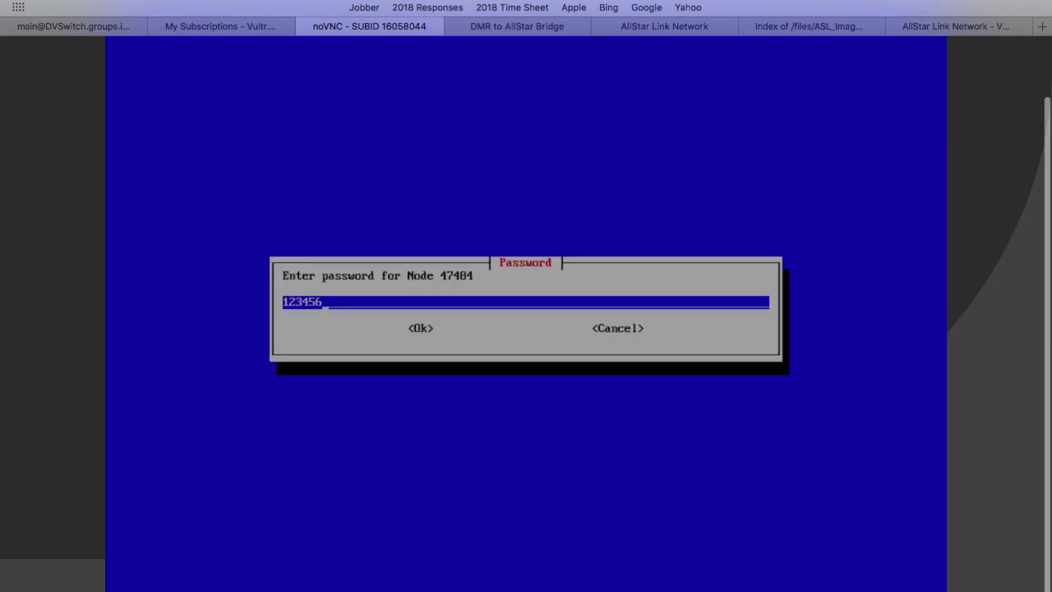
key("BackSpace")
key("BackSpace")
key("BackSpace")
key("BackSpace")
key("BackSpace")
key("BackSpace")
left_click(930, 27)
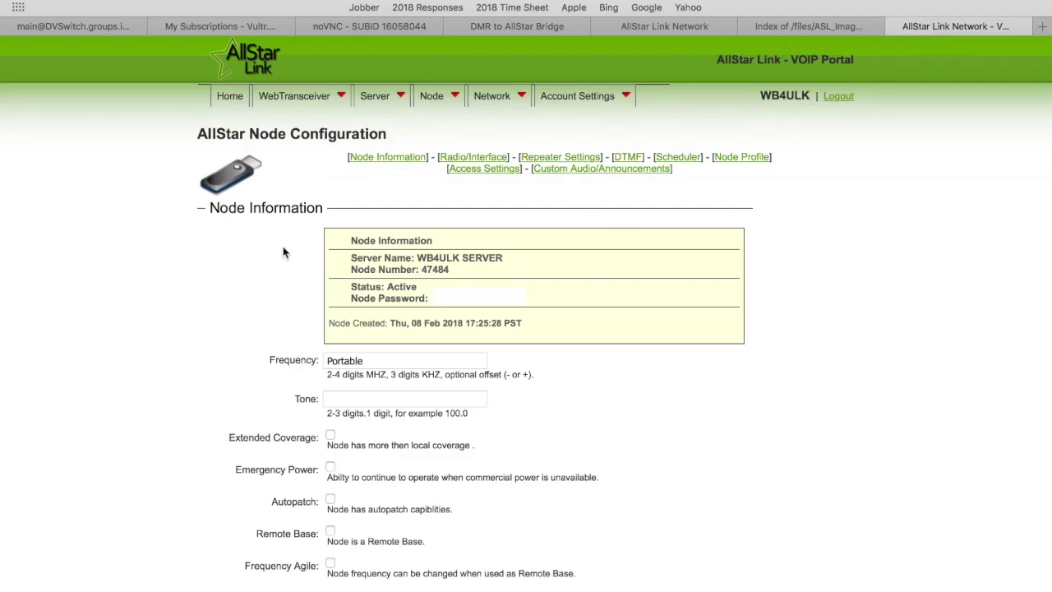
Browse the portal's Server and Node menus to node 47484's Node Configuration page.
mouse_move(408, 96)
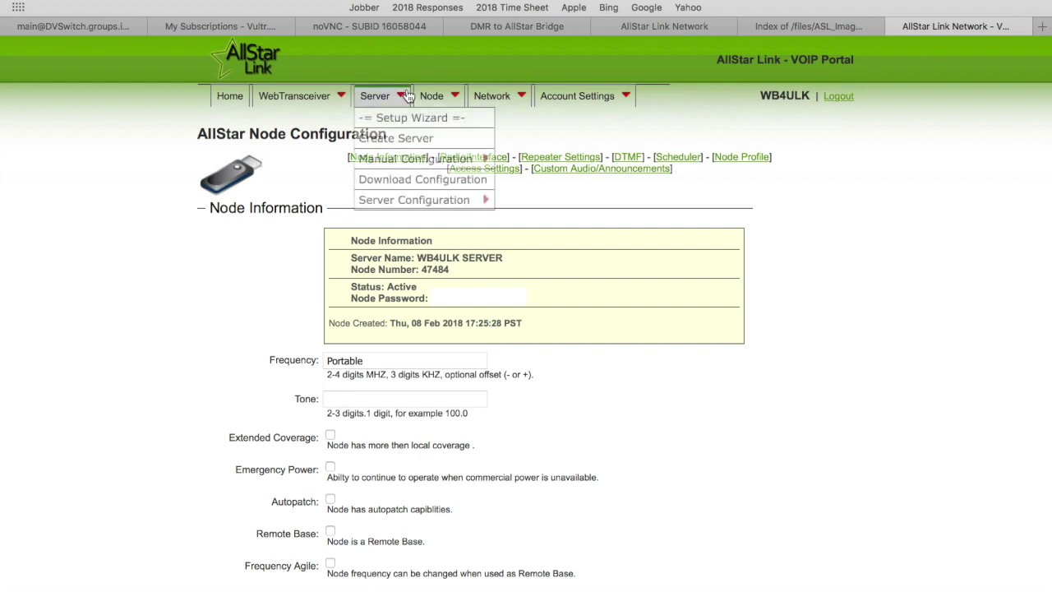
mouse_move(475, 212)
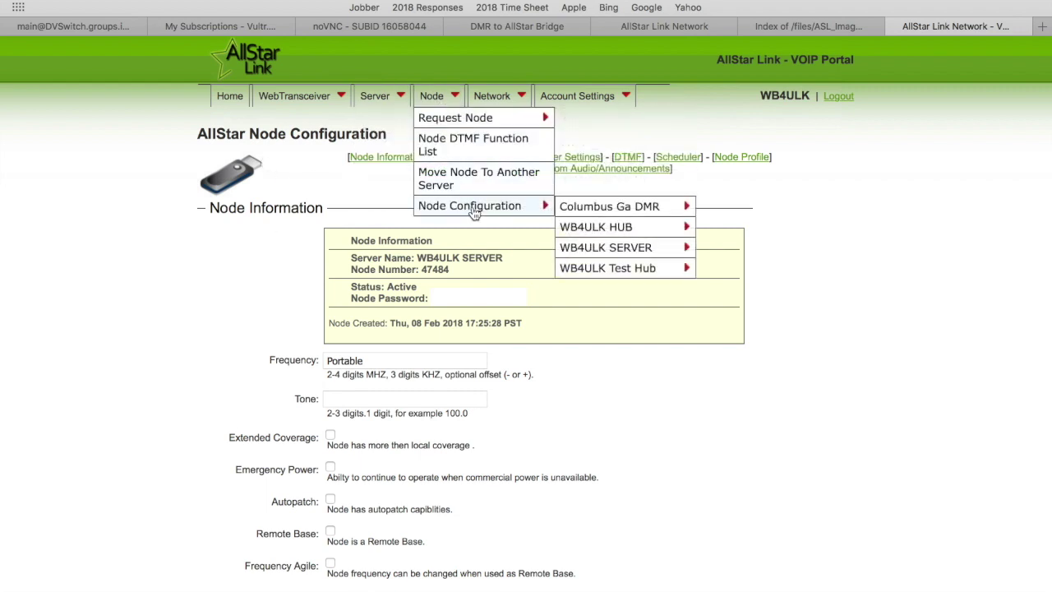
mouse_move(606, 250)
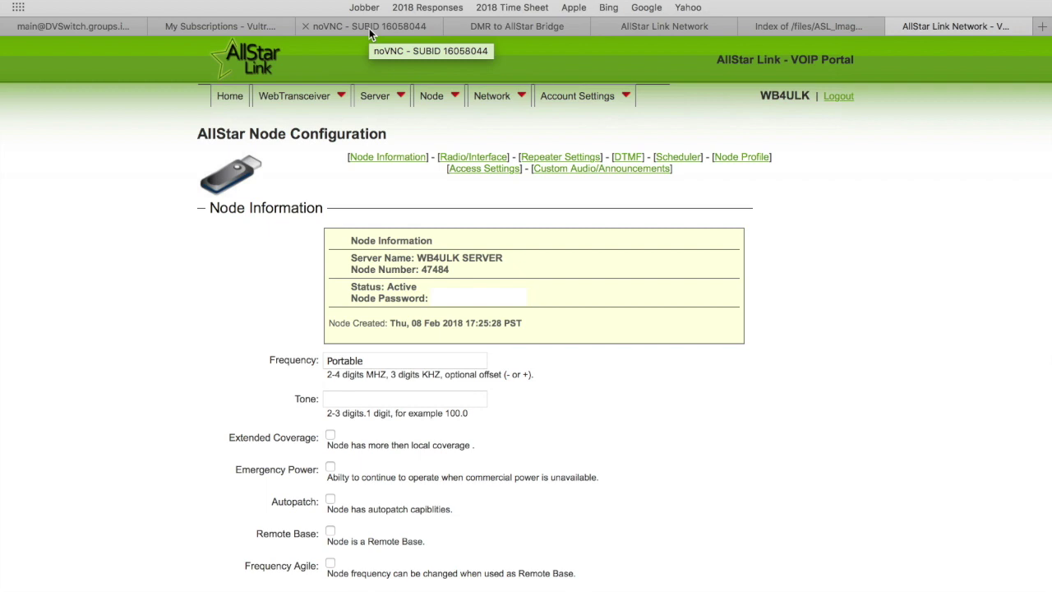
Paste in the node password from the portal and confirm it.
left_click(369, 28)
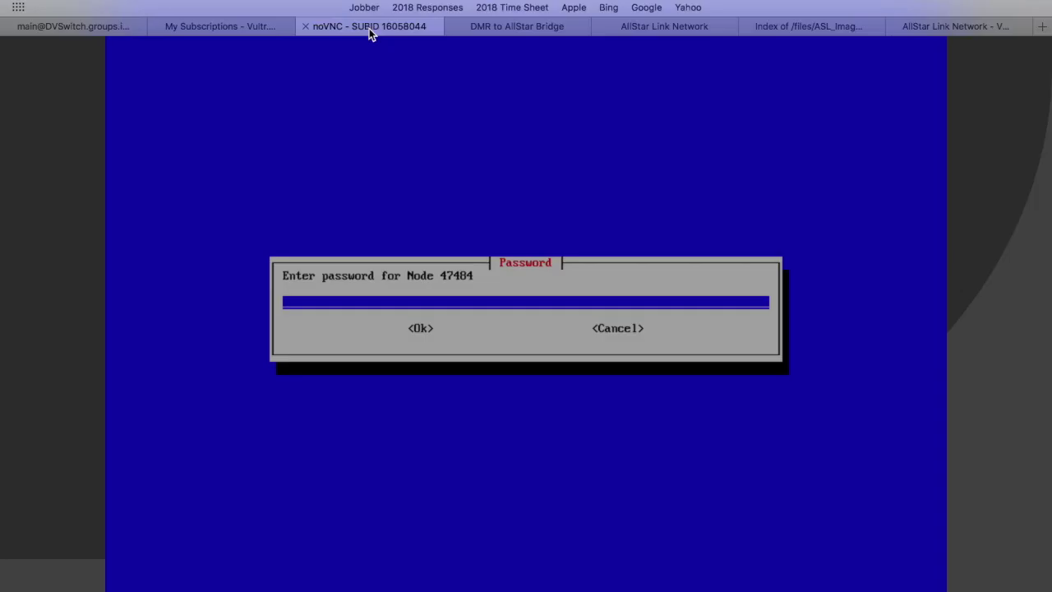
key("super+v")
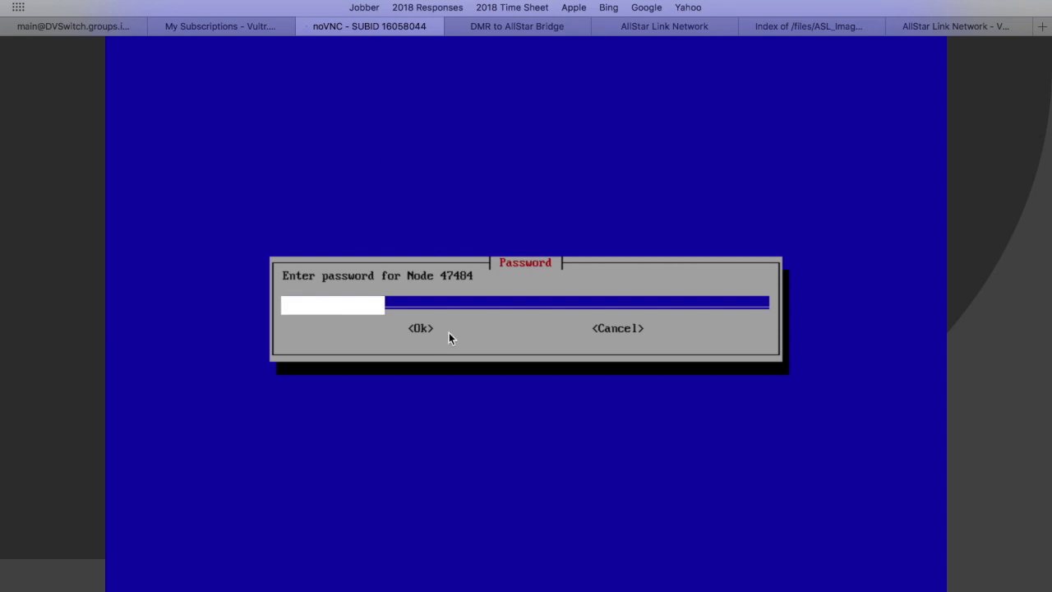
key("Tab")
key("Return")
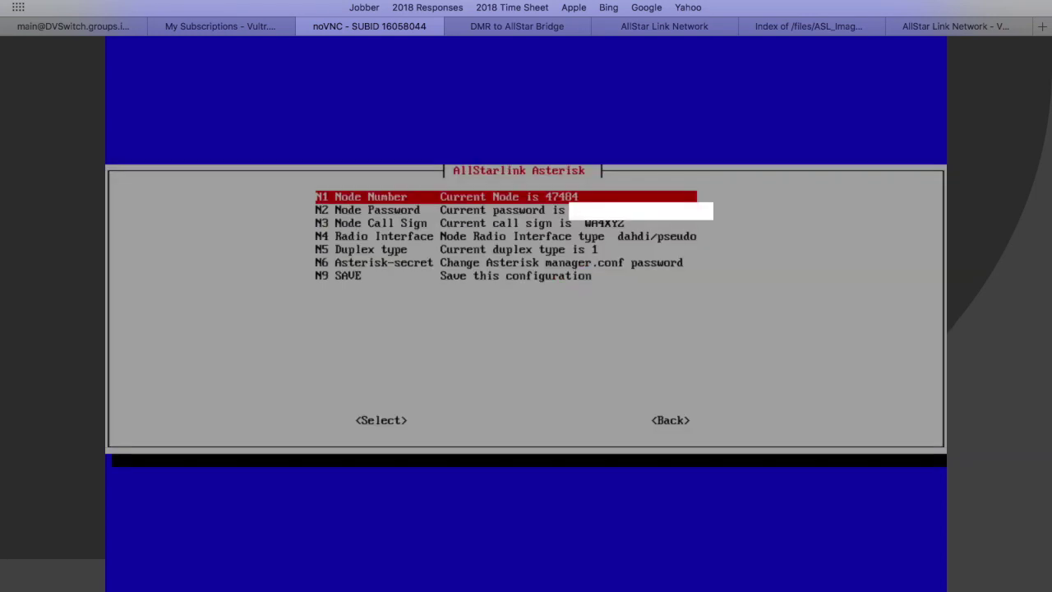
Replace the placeholder call sign with the station's call sign.
key("Down")
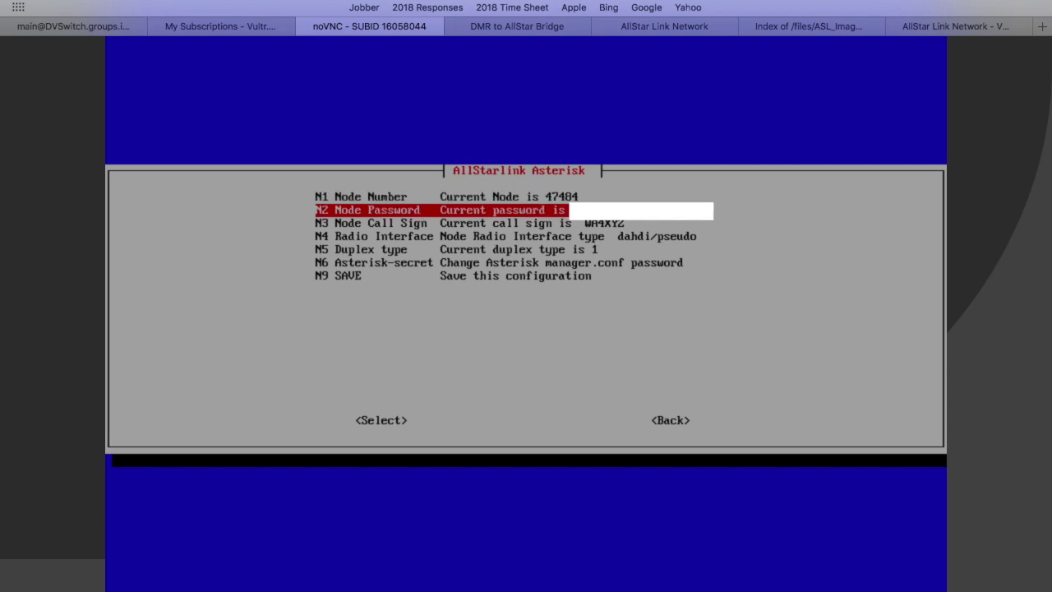
key("Down")
key("Return")
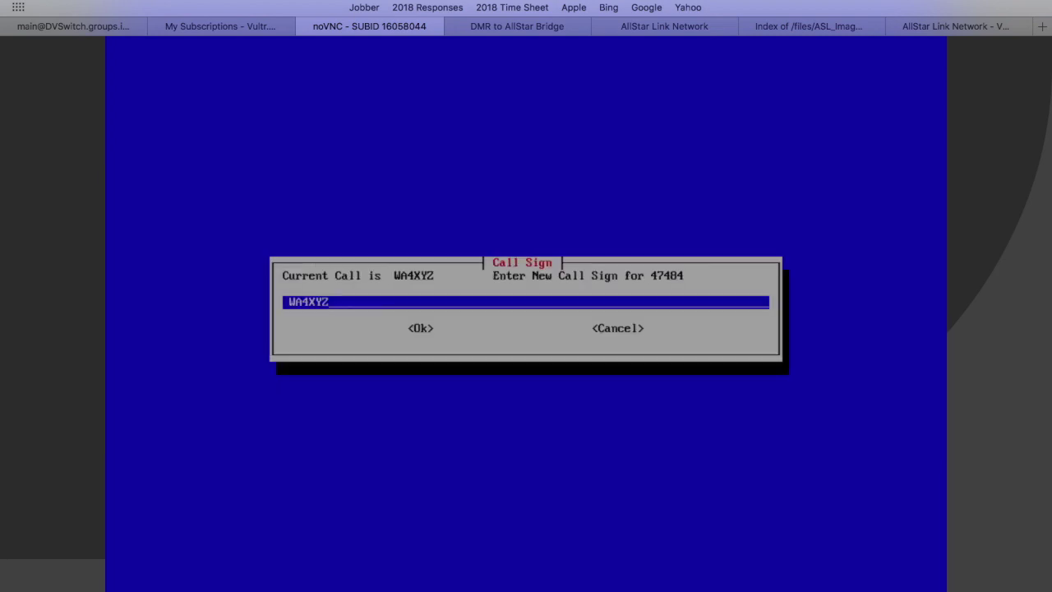
key("BackSpace")
key("BackSpace")
key("BackSpace")
key("BackSpace")
key("BackSpace")
key("BackSpace")
type("WB4ULK")
key("Tab")
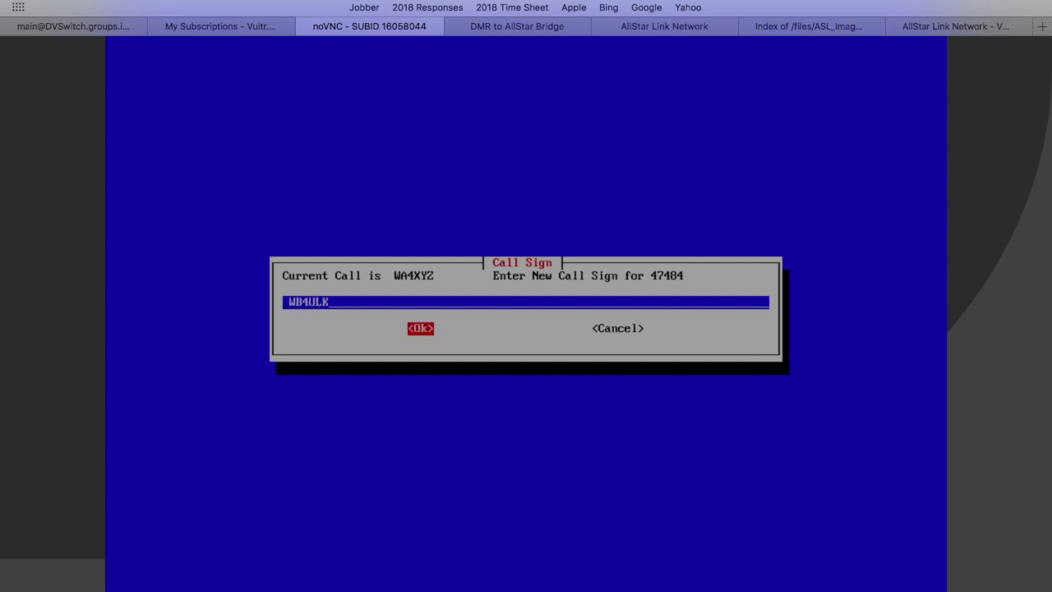
key("Return")
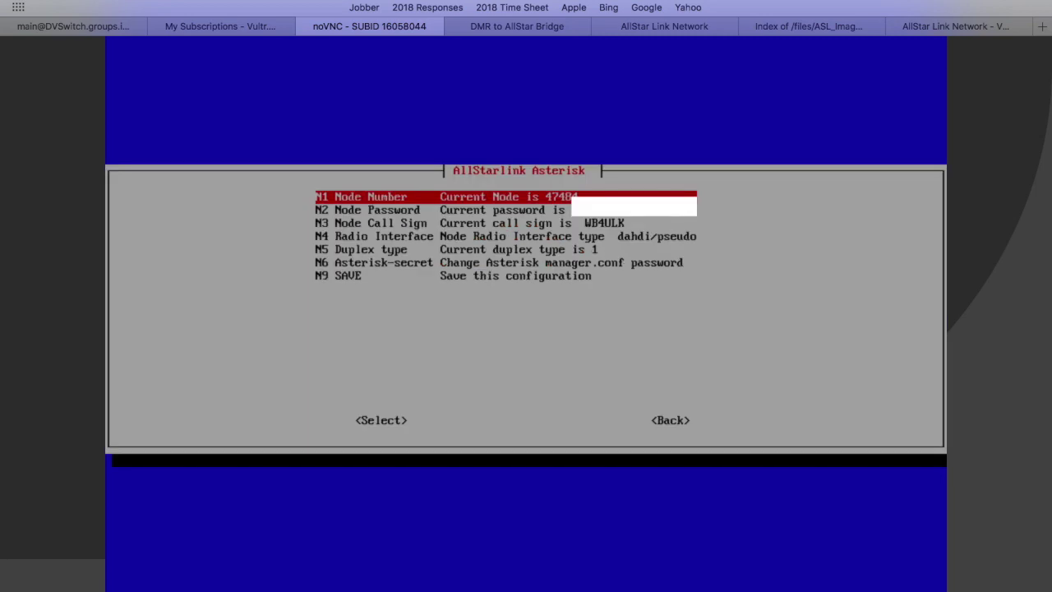
Open the radio interface driver list and move toward Dahdi/pseudo.
key("Down")
key("Down")
key("Down")
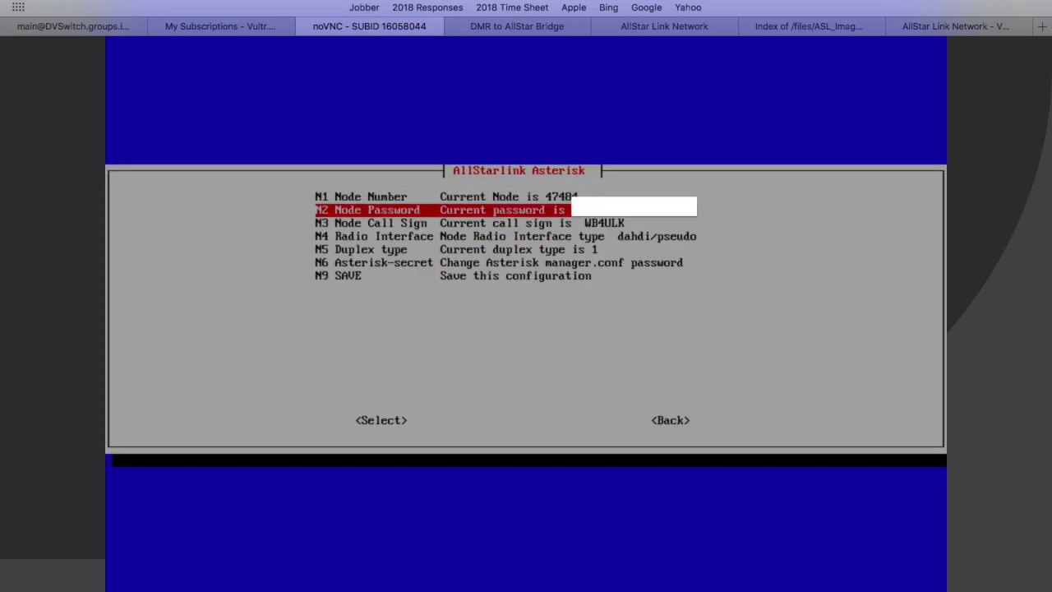
key("Return")
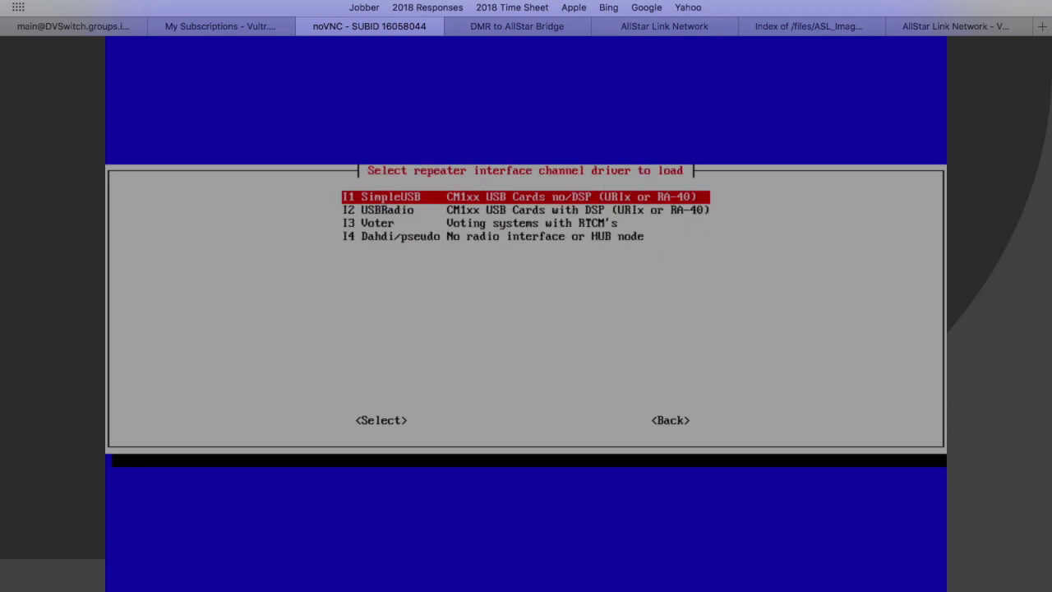
key("Down")
key("Down")
key("Down")
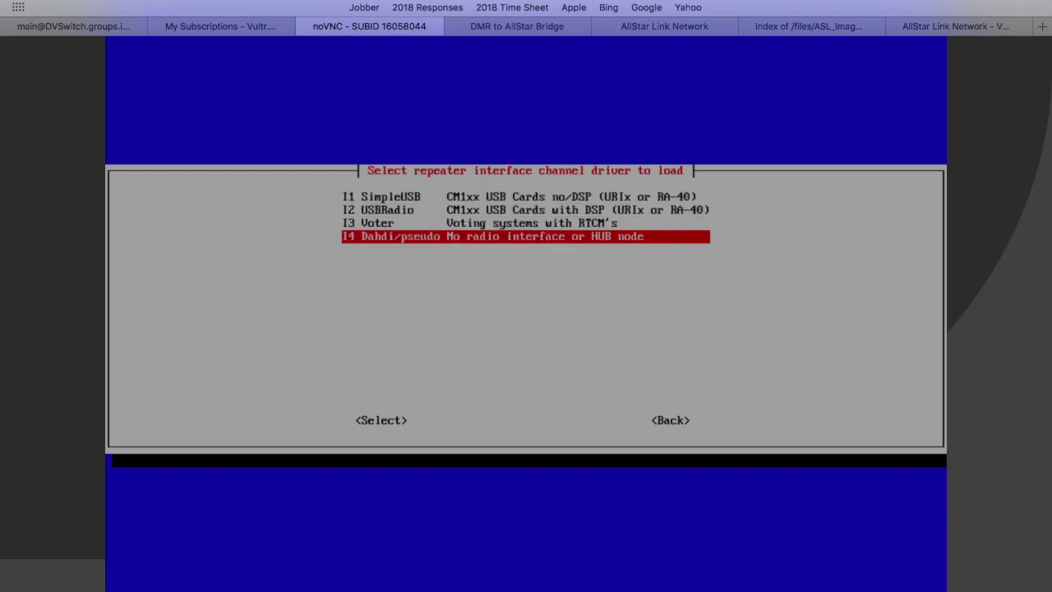
Select Dahdi/pseudo as the radio interface and acknowledge the drivers being enabled.
key("Return")
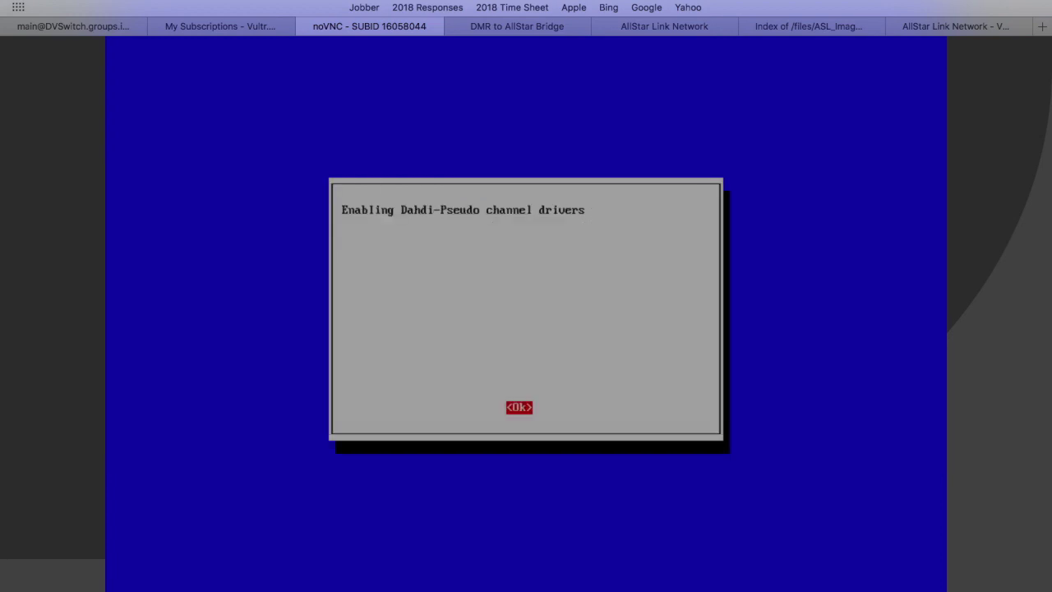
key("Return")
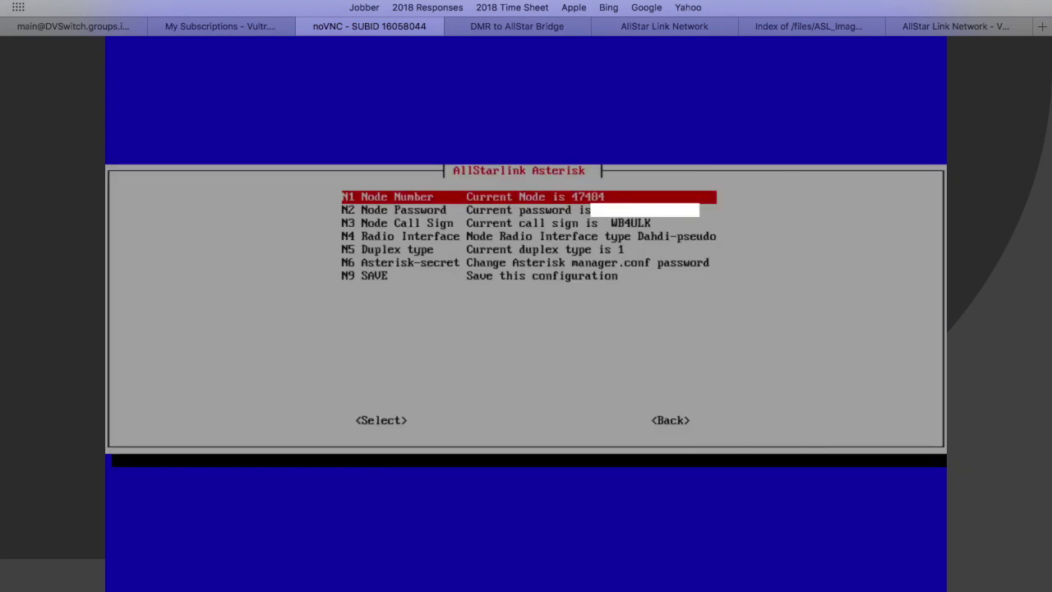
key("Down")
key("Down")
key("Down")
key("Down")
key("Down")
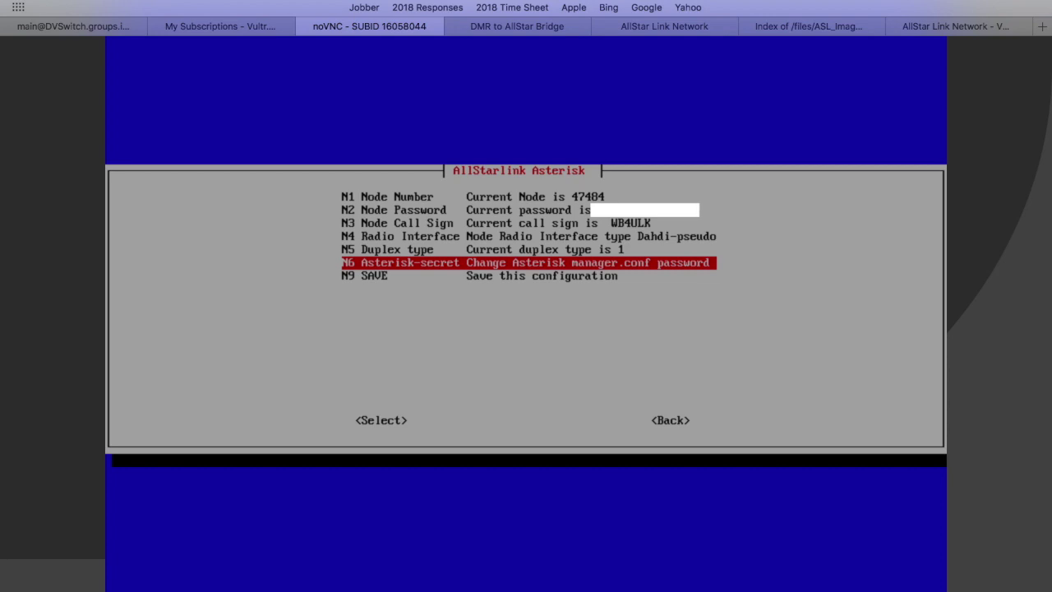
Replace the default Asterisk-secret with a new manager password and acknowledge the allmon.ini.php creation.
key("Return")
key("BackSpace")
key("BackSpace")
key("BackSpace")
key("BackSpace")
key("BackSpace")
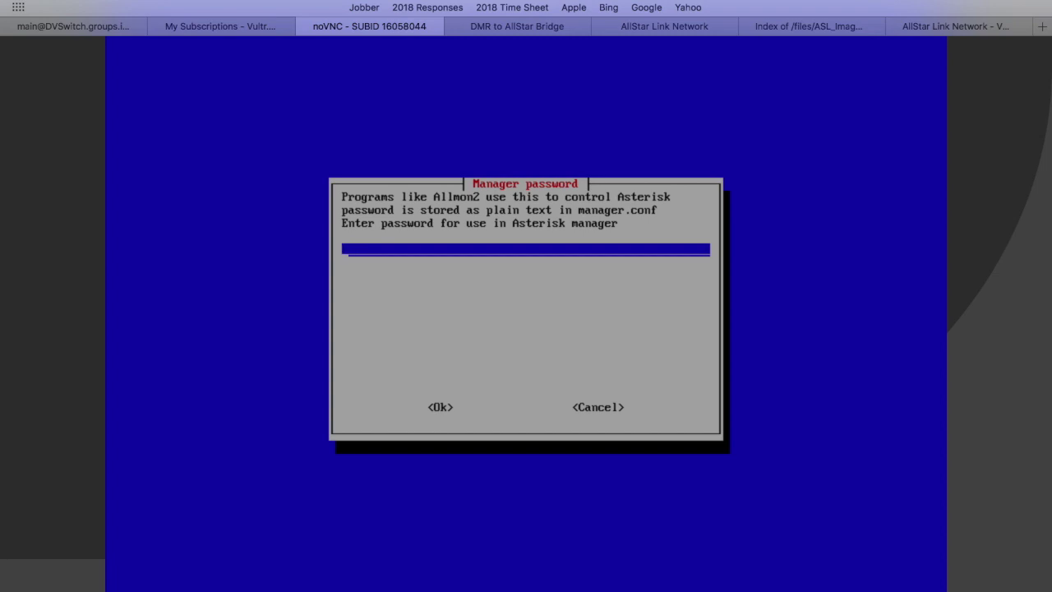
key("ctrl+v")
key("Tab")
key("Return")
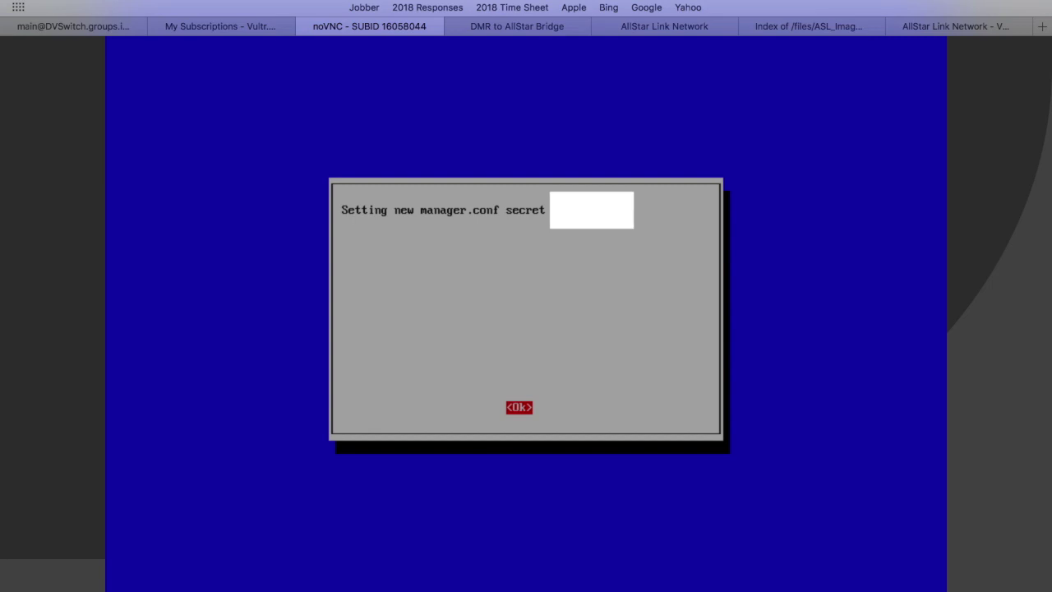
key("Return")
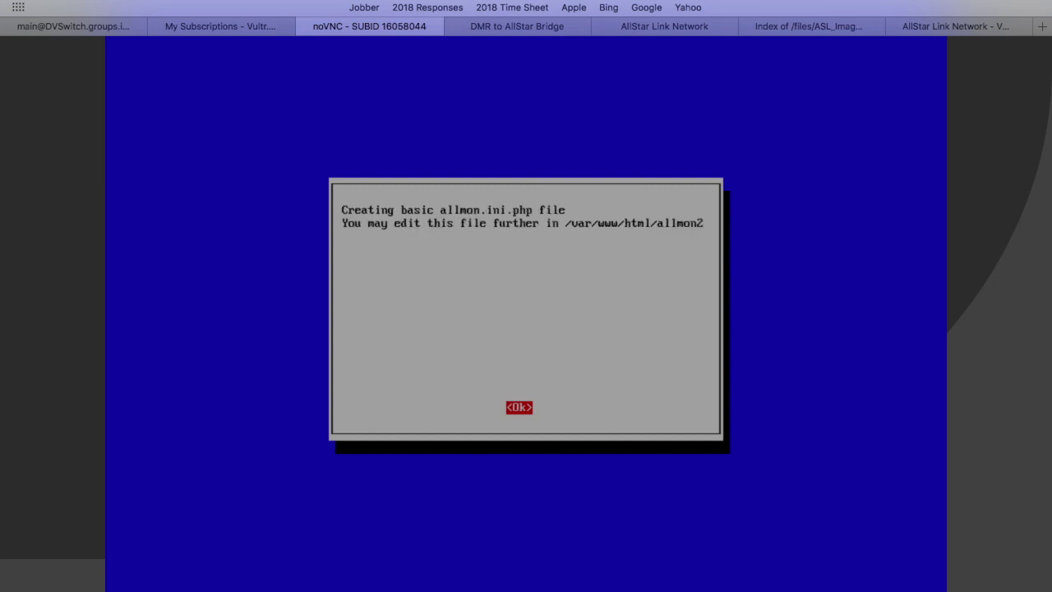
key("Return")
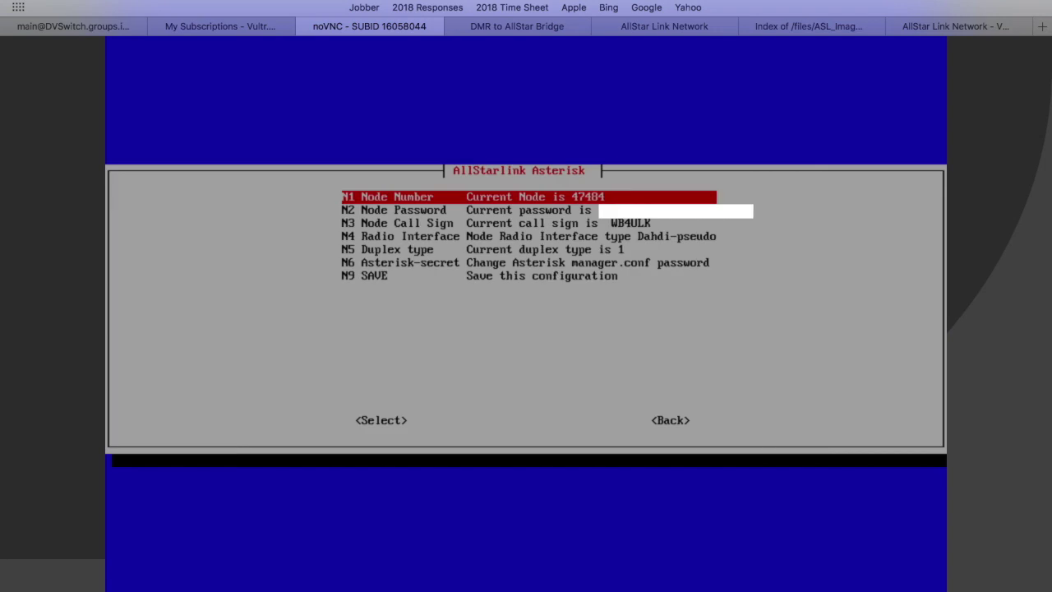
Run N9 SAVE and acknowledge each rpt.conf, extensions.conf and duplex update message.
key("Down")
key("Down")
key("Down")
key("Down")
key("Down")
key("Down")
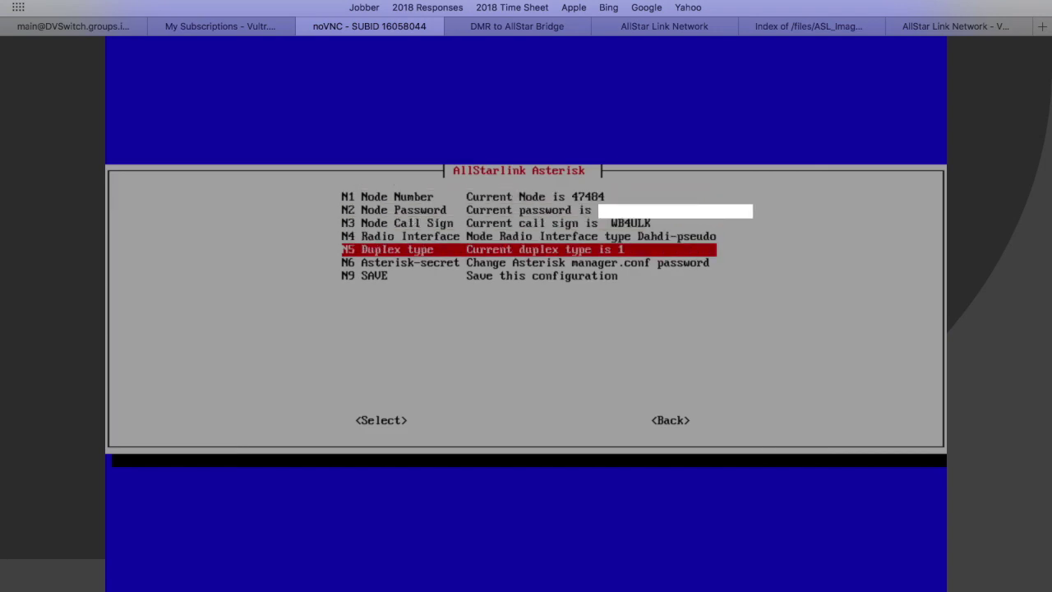
key("Return")
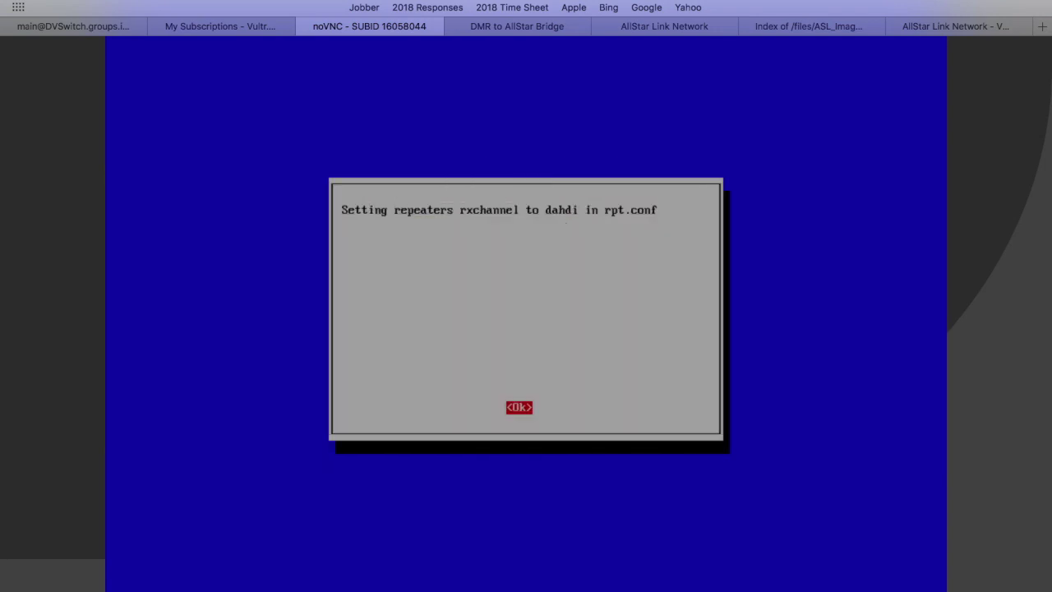
key("Return")
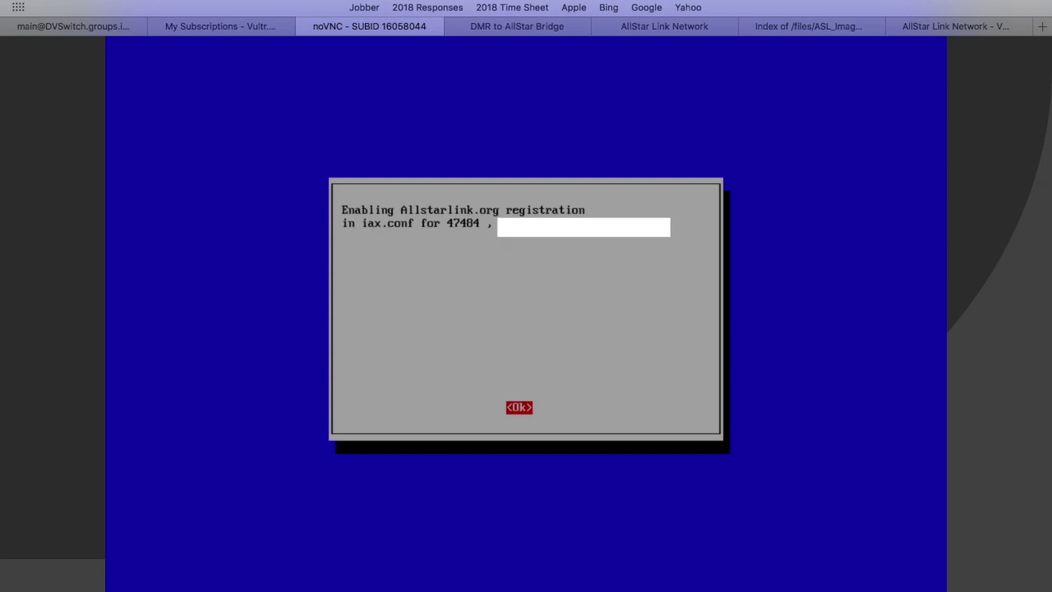
key("Return")
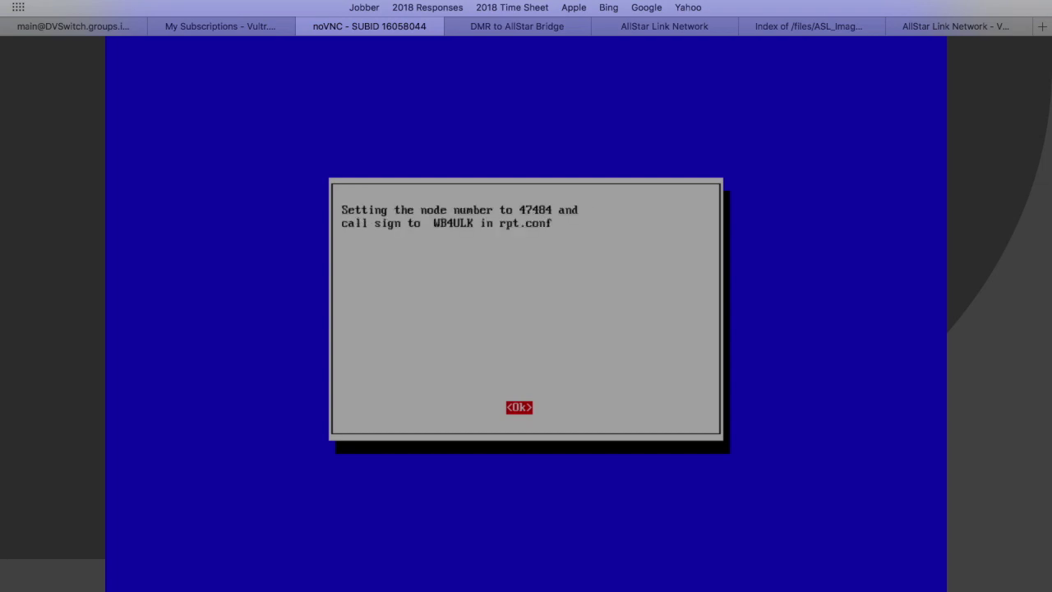
key("Return")
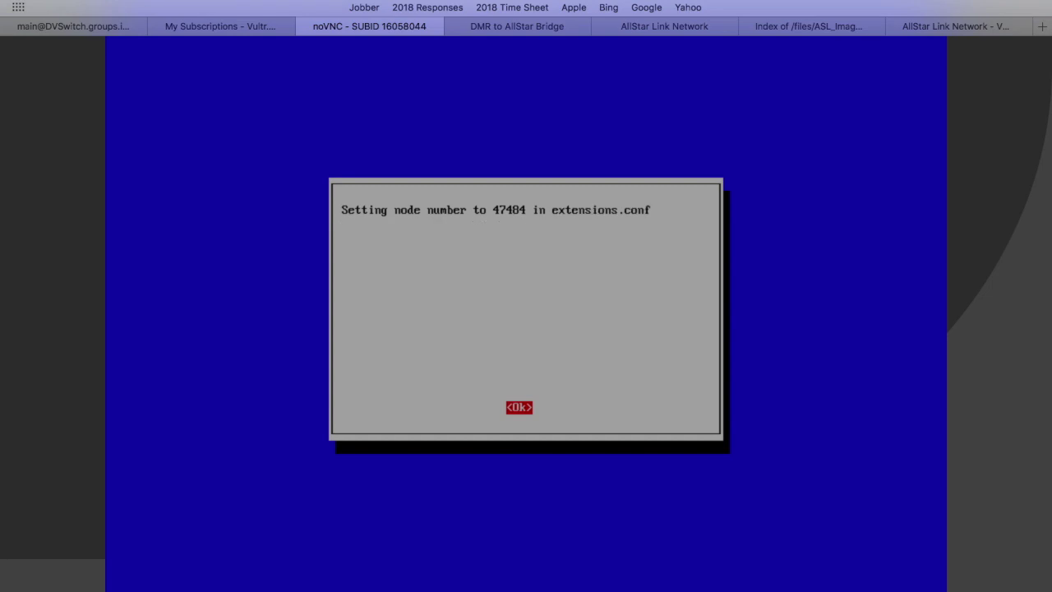
key("Return")
key("Return")
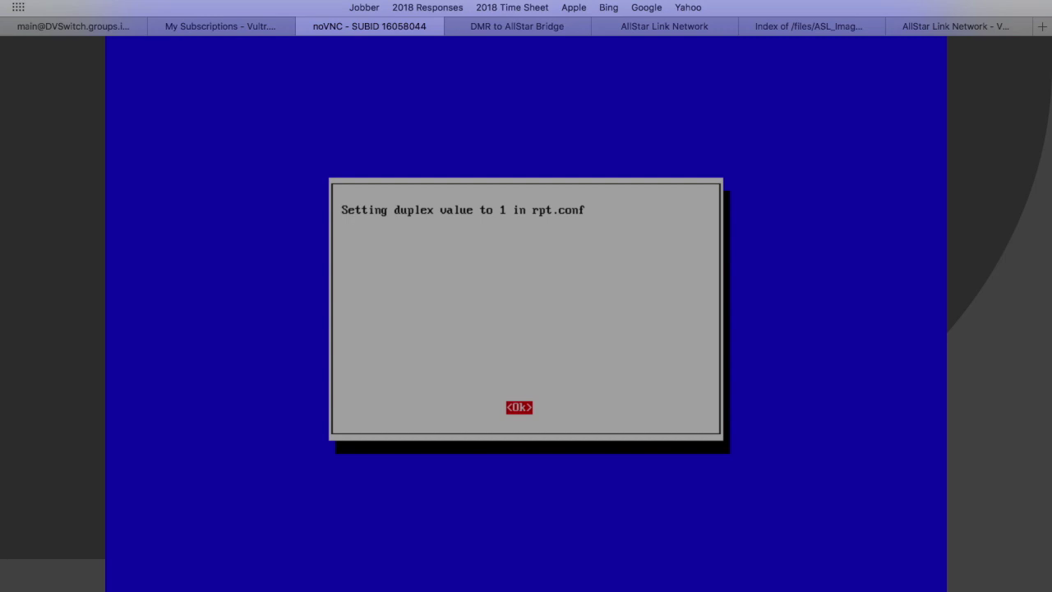
key("Return")
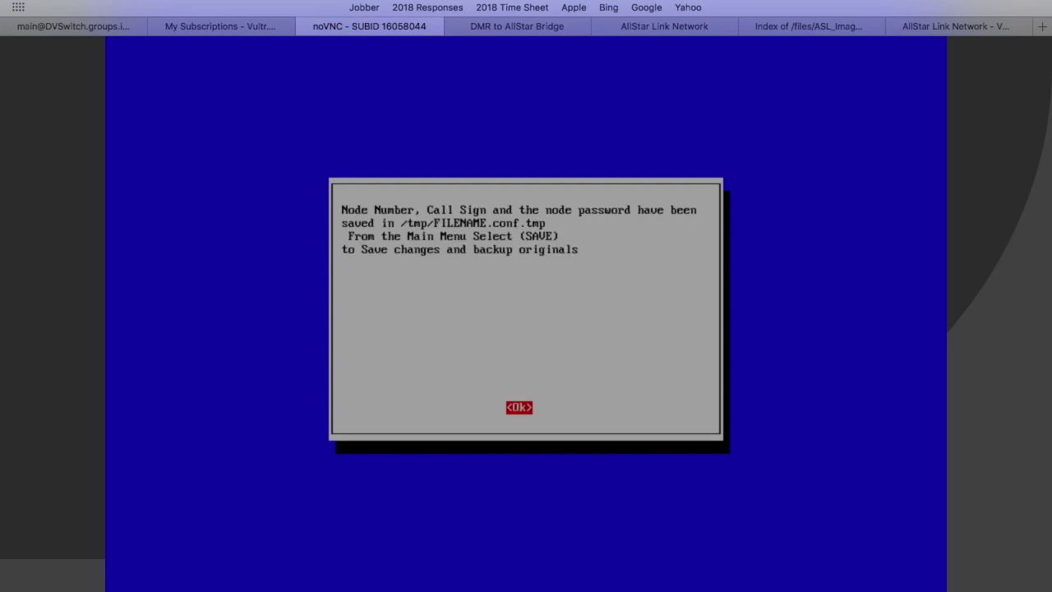
key("Return")
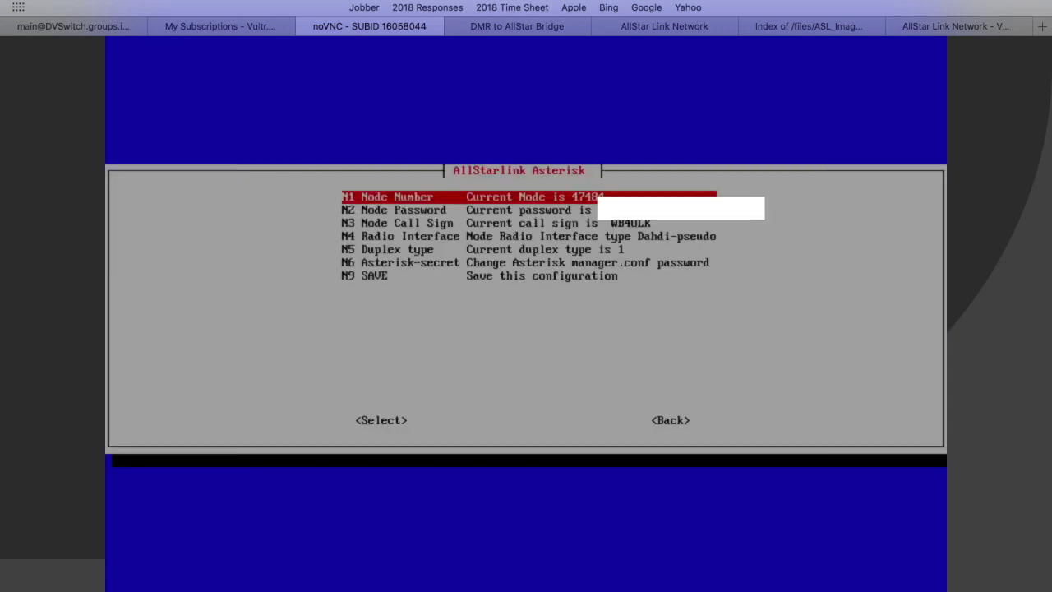
key("Tab")
key("Tab")
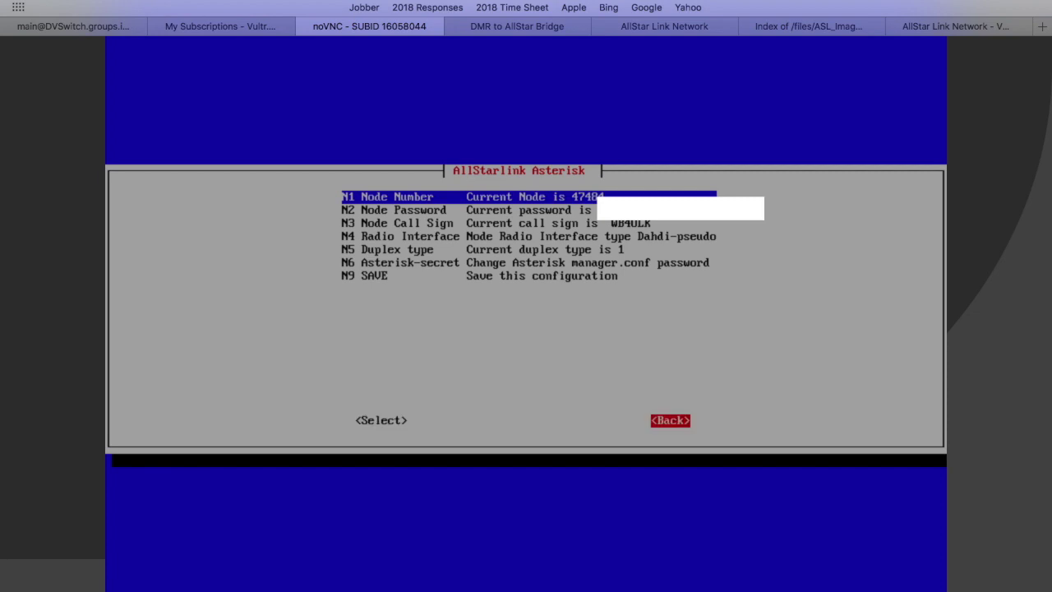
Back out of node setup and move down the main menu to AZ SAVE.
key("Return")
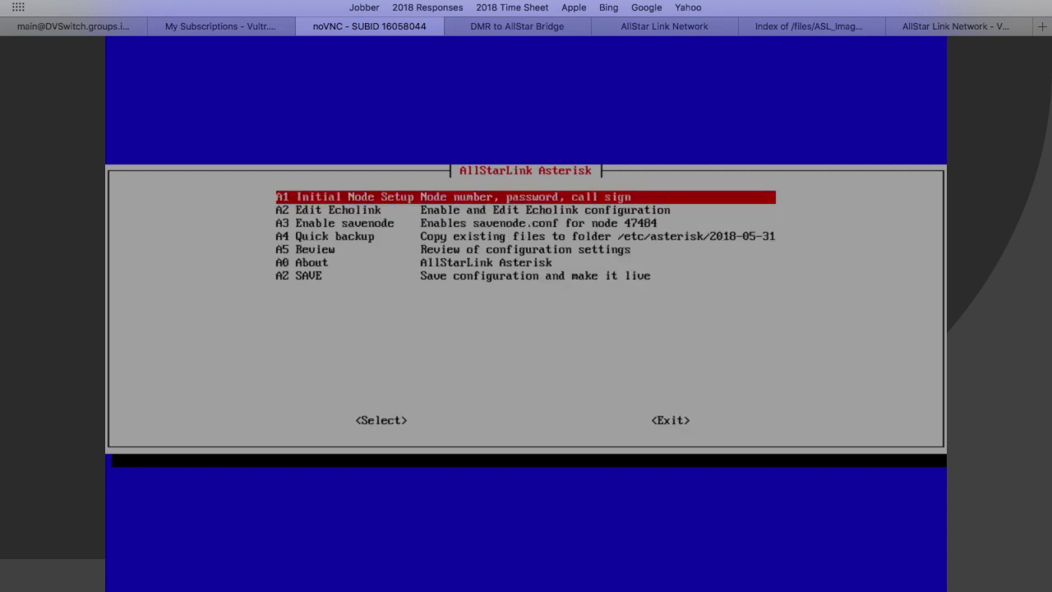
key("Down")
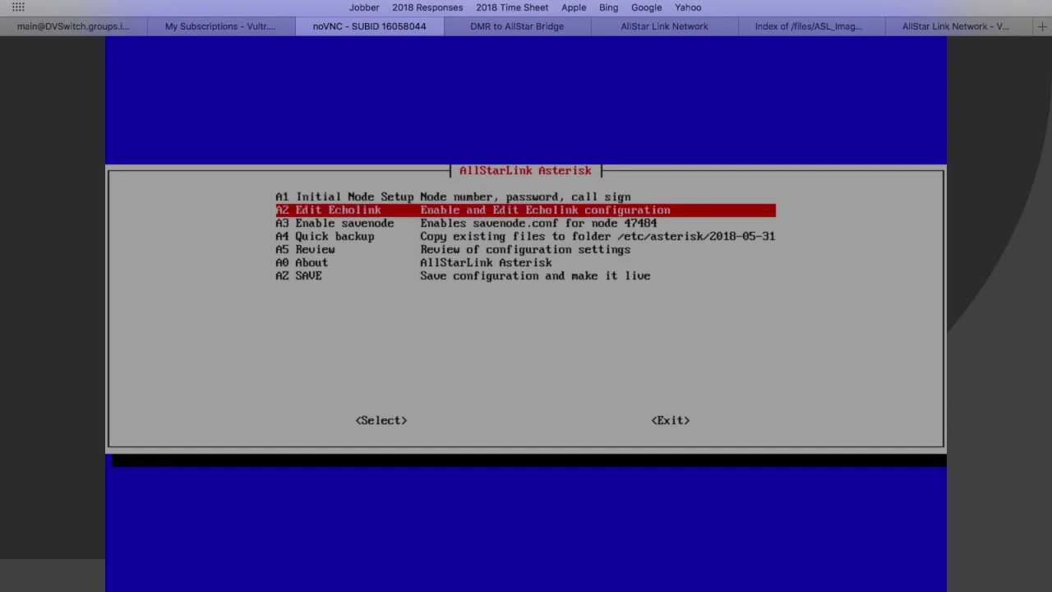
key("Down")
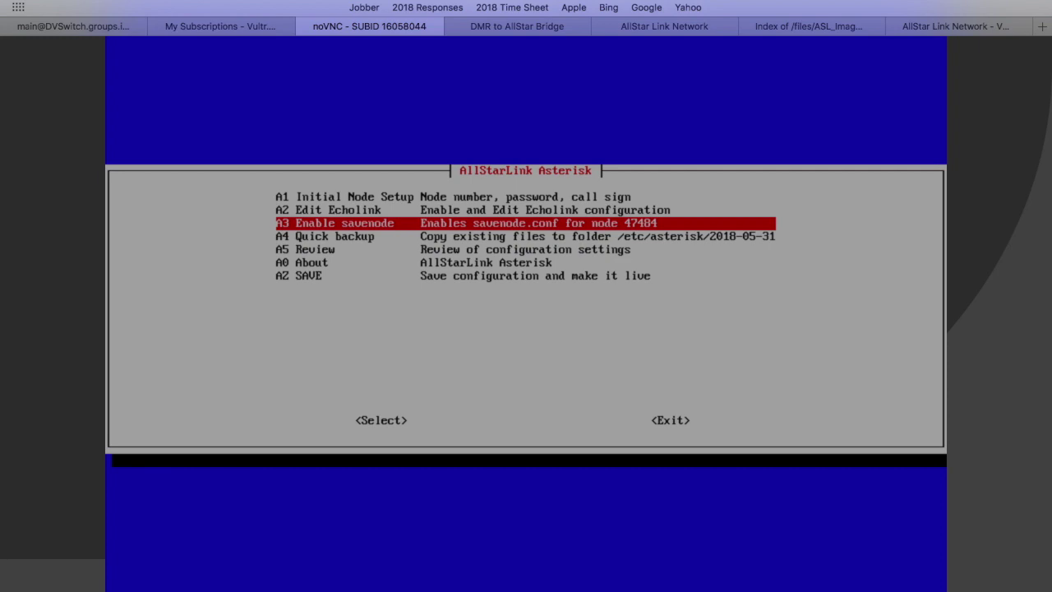
key("Down")
key("Down")
key("Down")
key("Down")
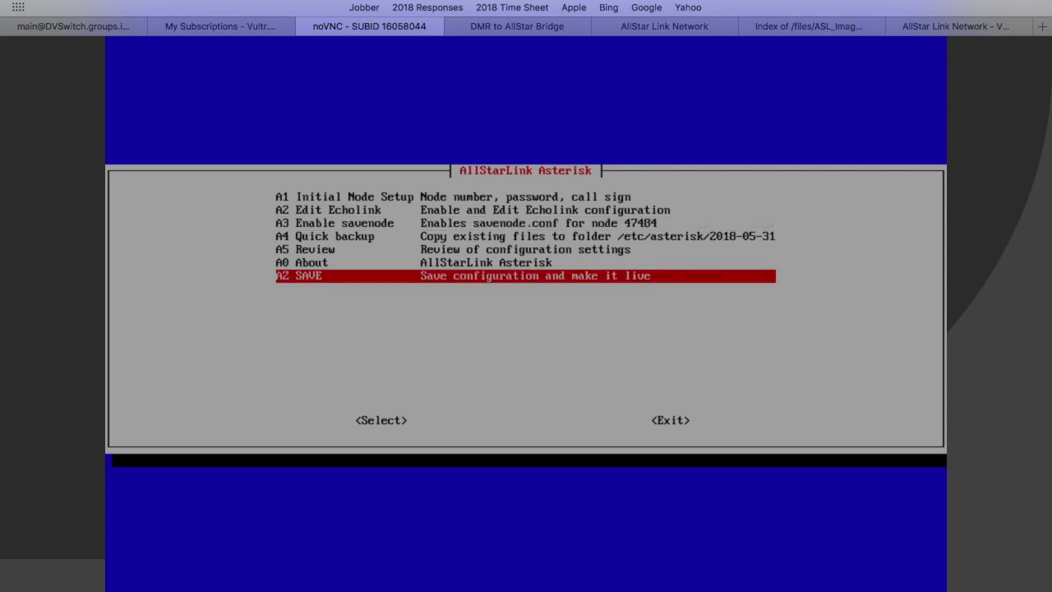
Run AZ SAVE, backing up originals to /etc/asterisk/2018-05-31 and writing the new files.
key("Return")
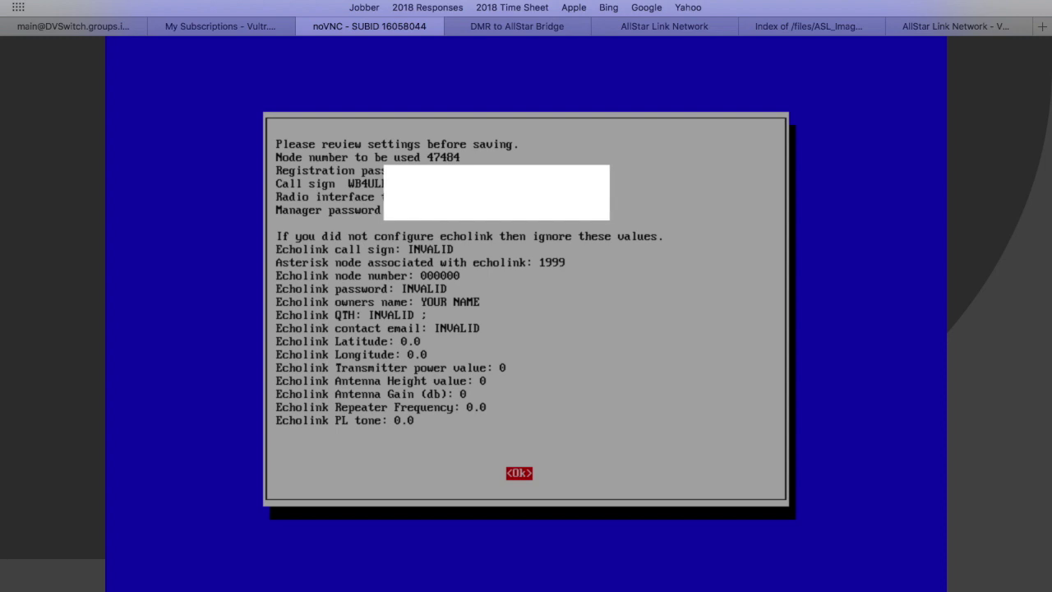
key("Return")
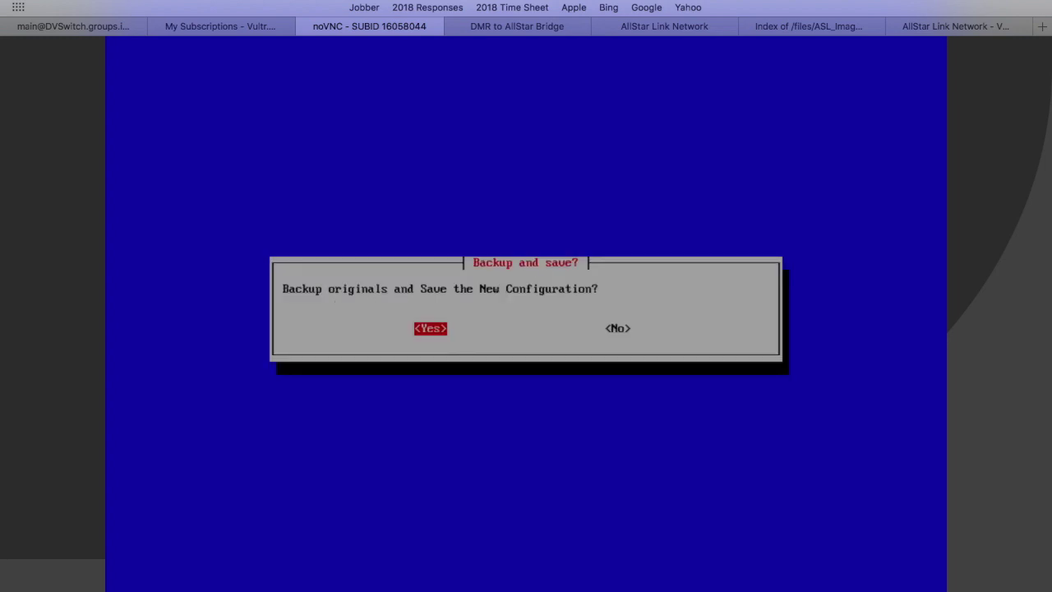
key("Return")
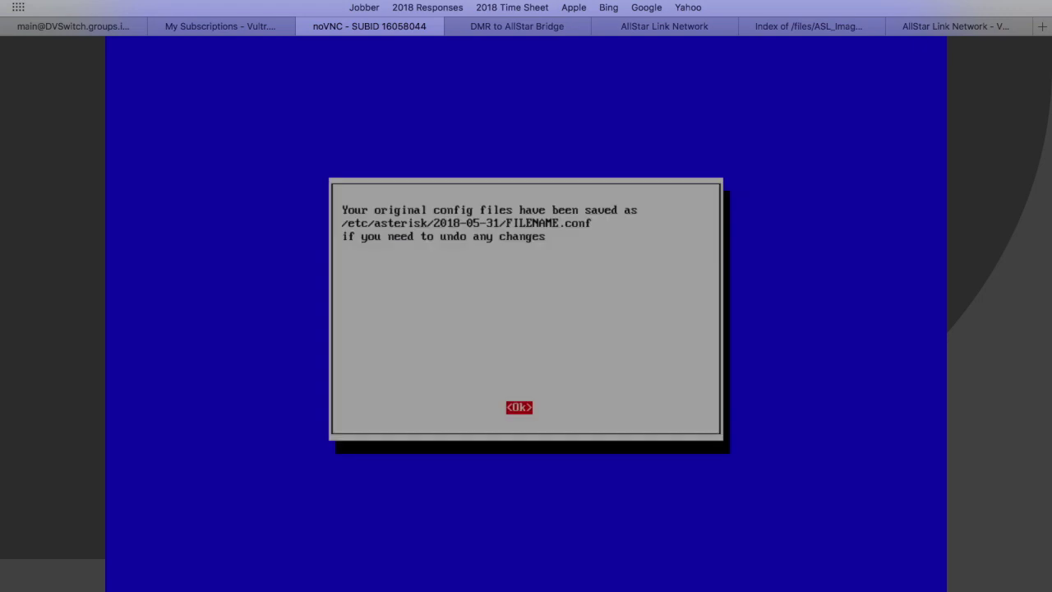
key("Return")
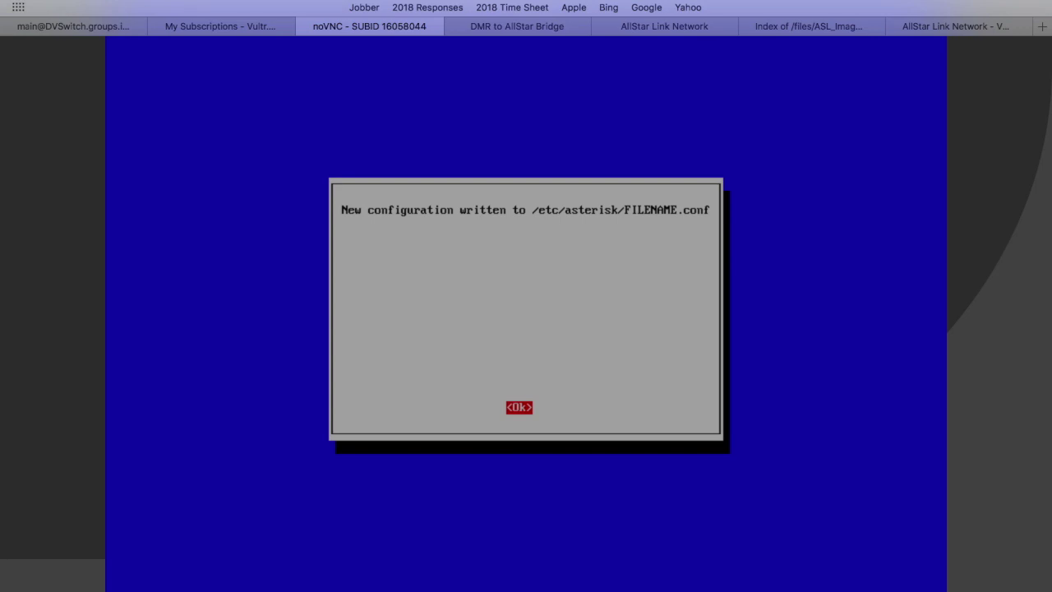
key("Return")
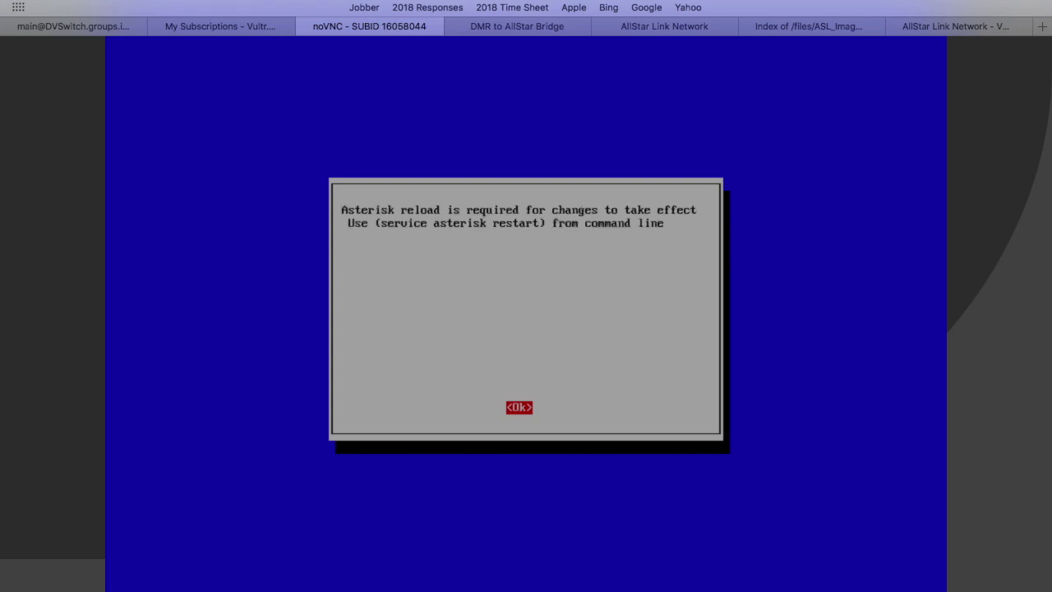
key("Return")
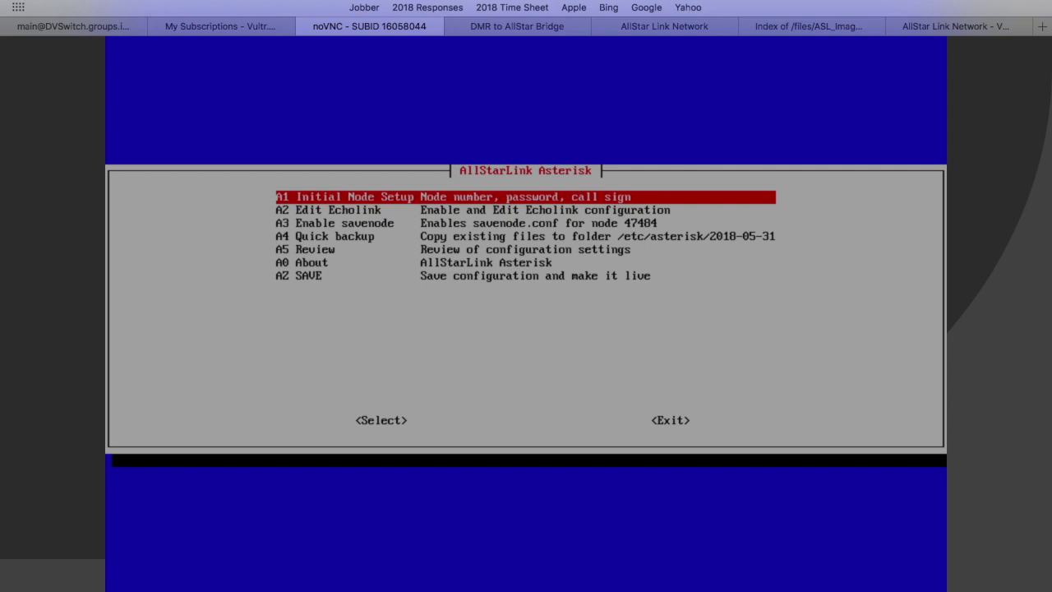
Exit node setup, agreeing to back up and save the configuration and dismissing the notices.
key("Tab")
key("Tab")
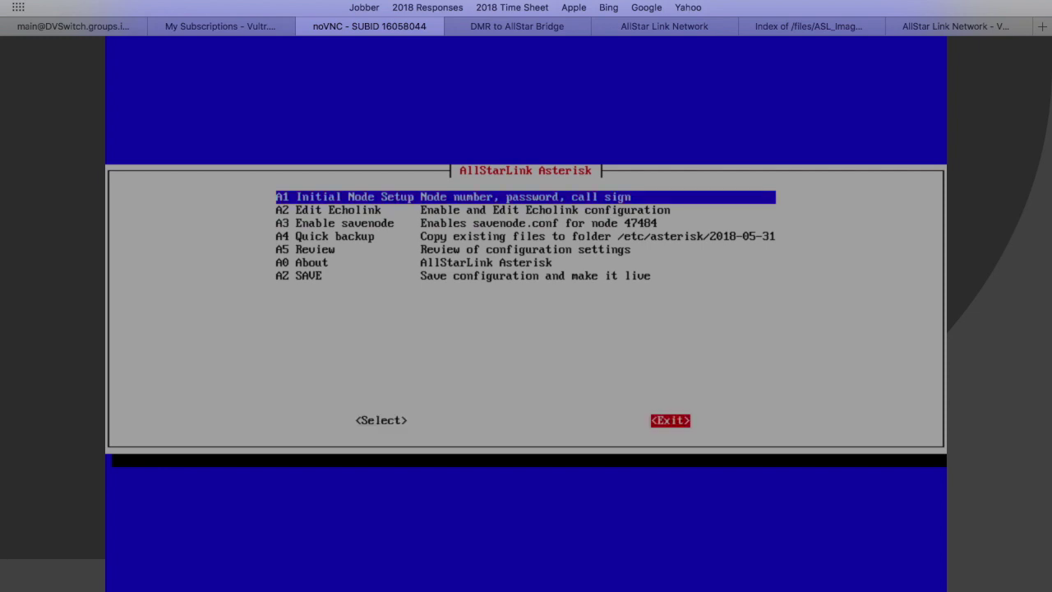
key("Return")
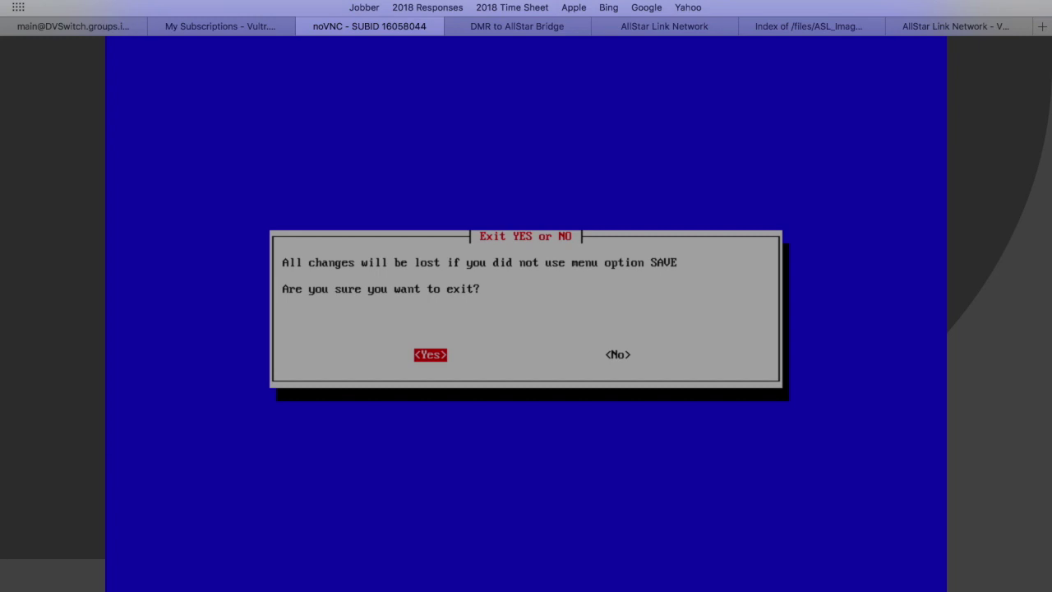
key("Return")
key("Return")
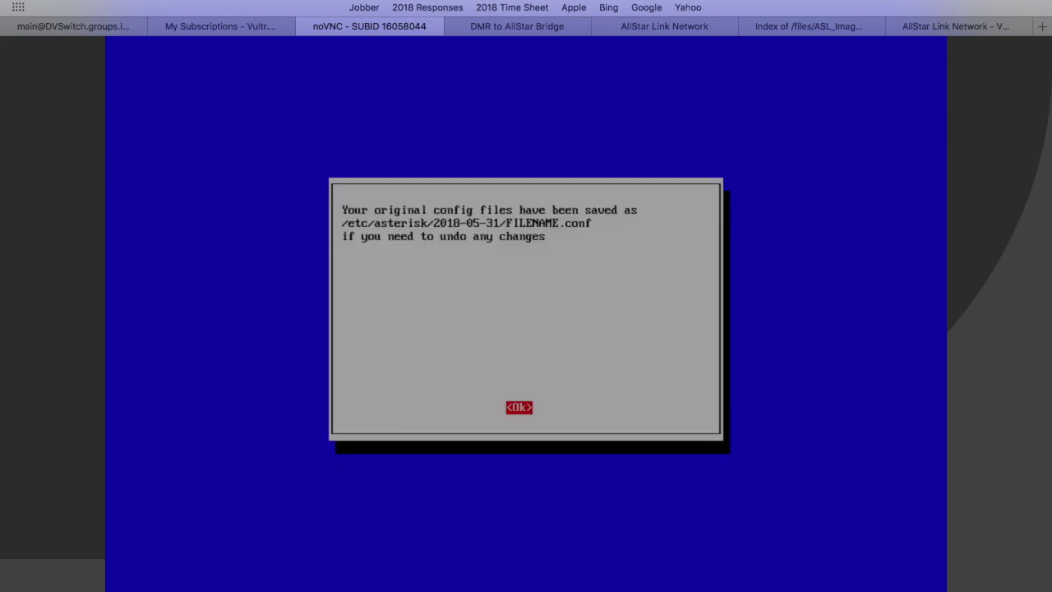
key("Return")
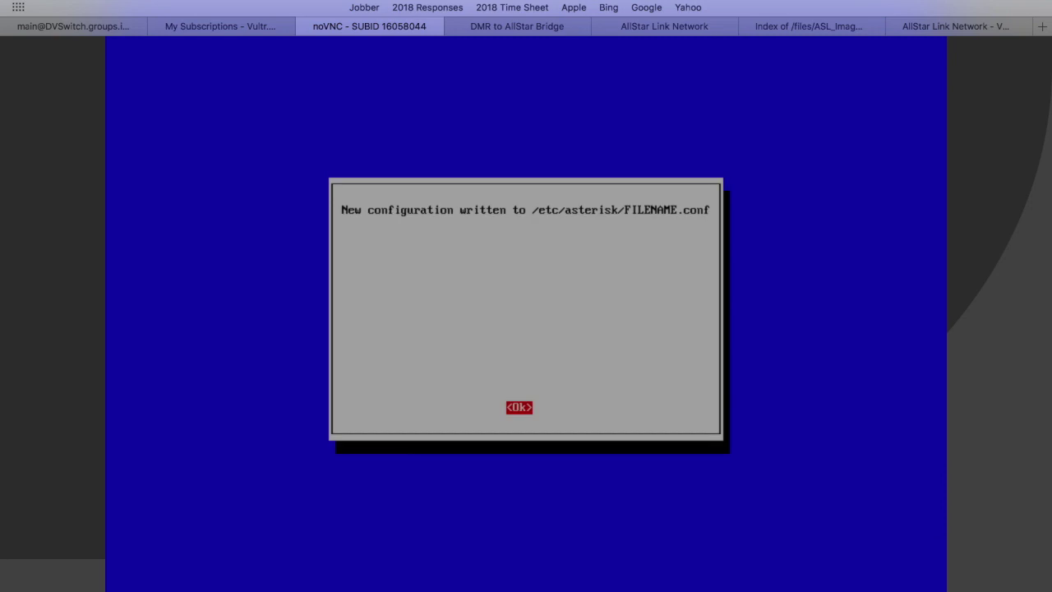
key("Return")
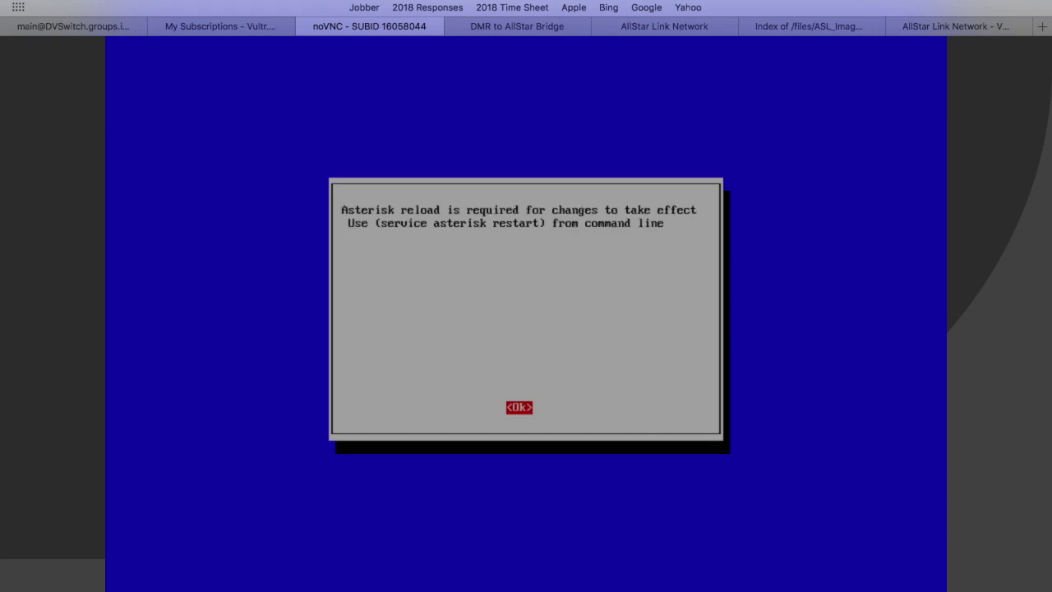
key("Return")
Exit the setup menu again and confirm, reaching the asl-menu-at-login question.
key("Tab")
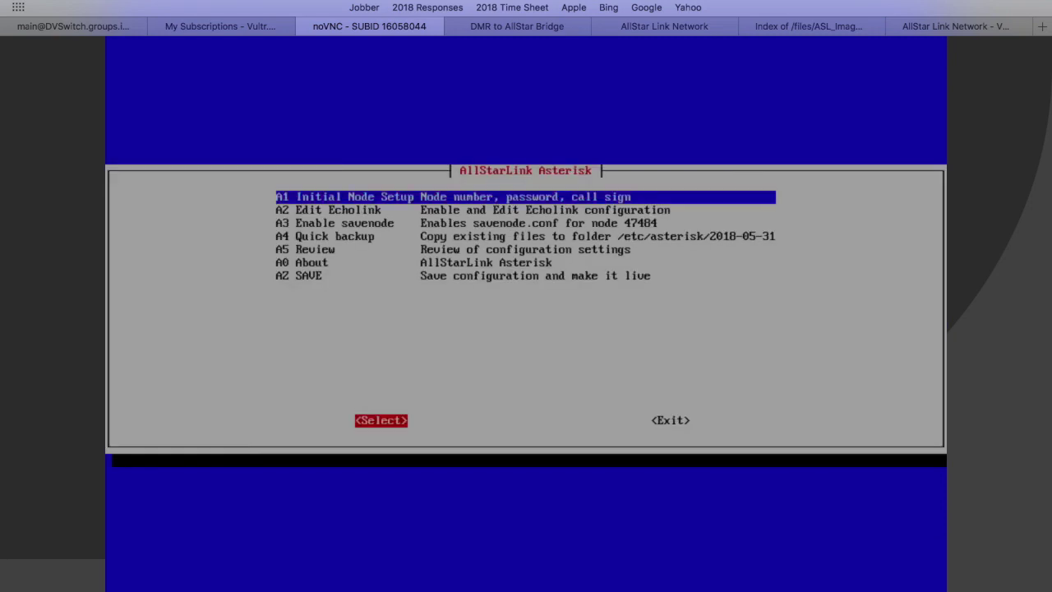
key("Tab")
key("Return")
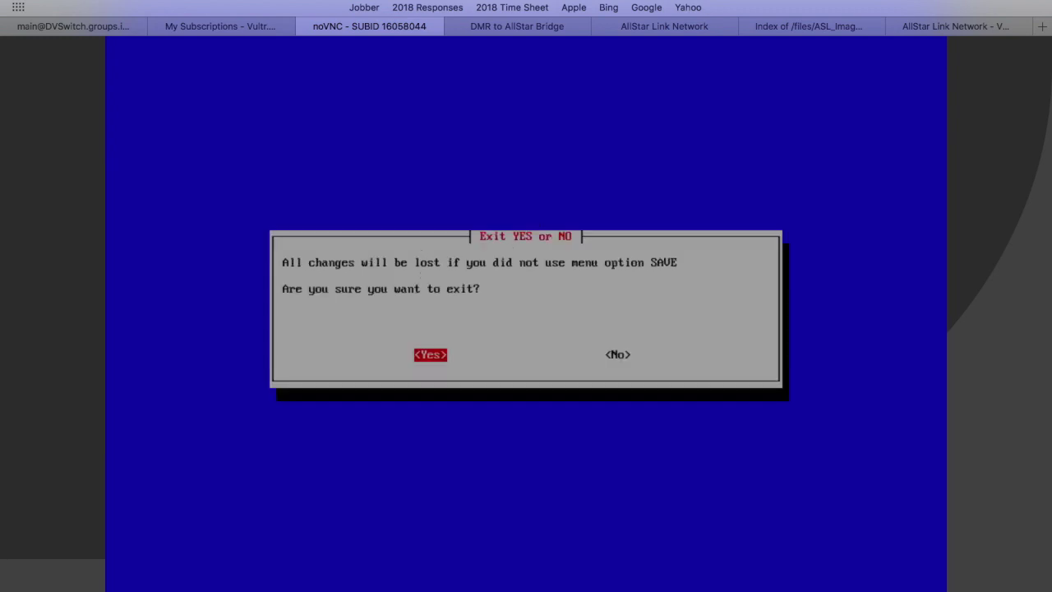
key("Return")
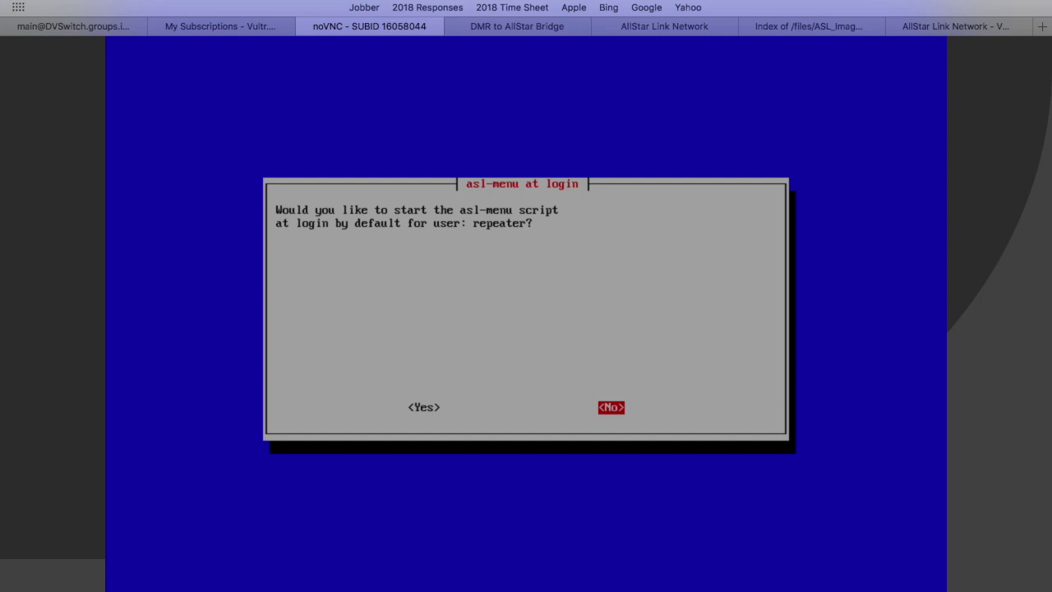
Enable asl-menu at login for user repeater and accept setup completion to reboot.
key("Left")
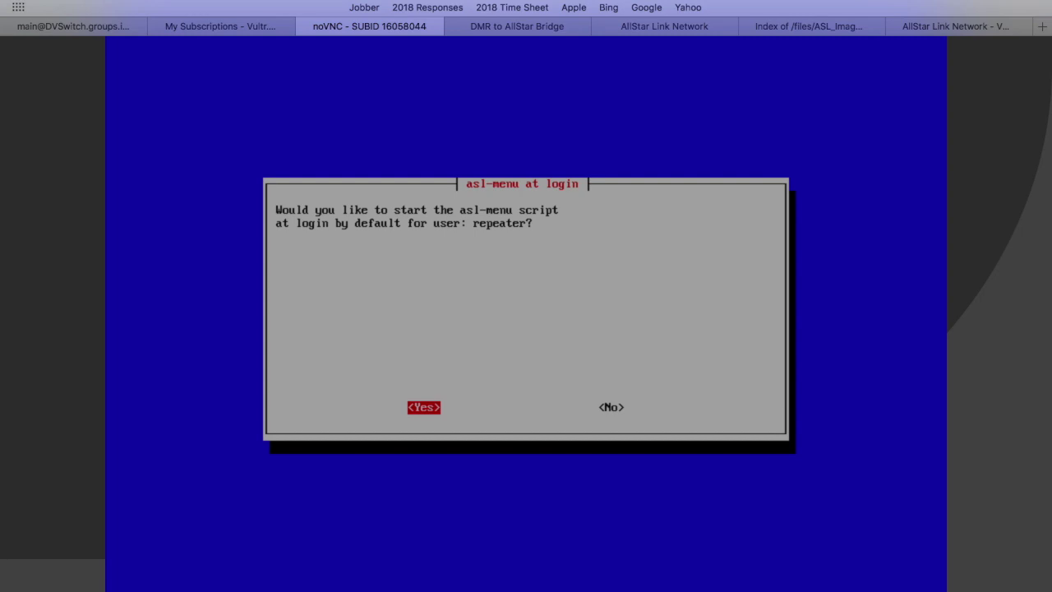
key("Return")
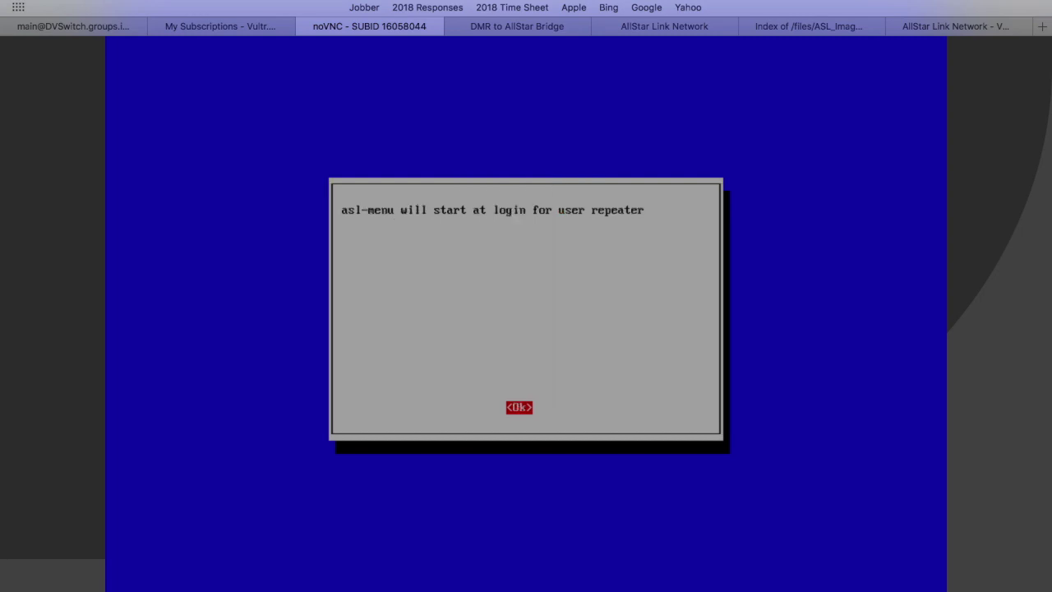
key("Return")
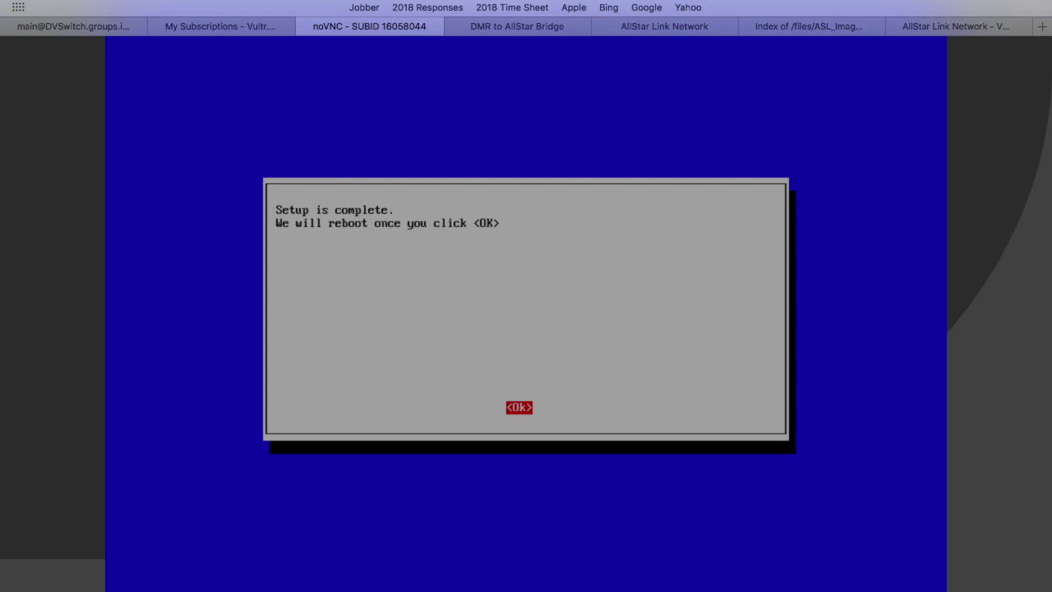
key("Return")
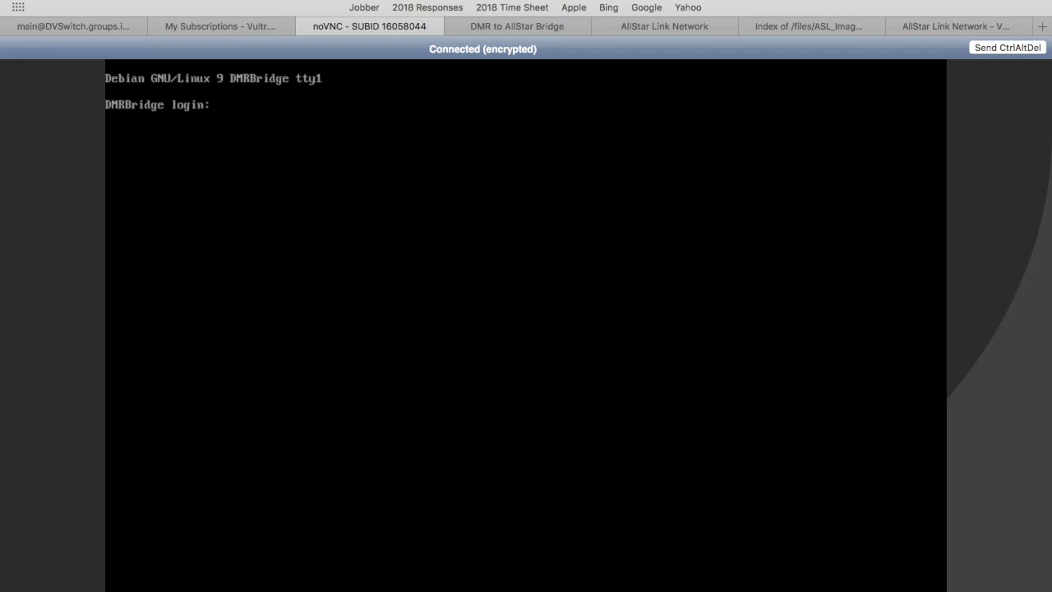
Log in as repeater with the account password, then enter the sudo password.
type("repeater")
key("Return")
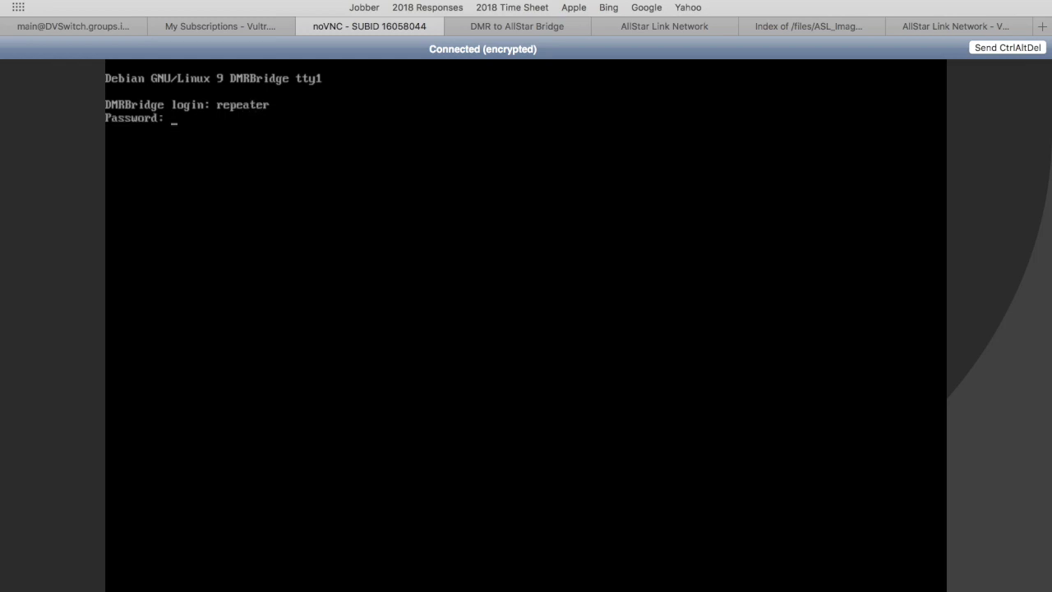
key("Return")
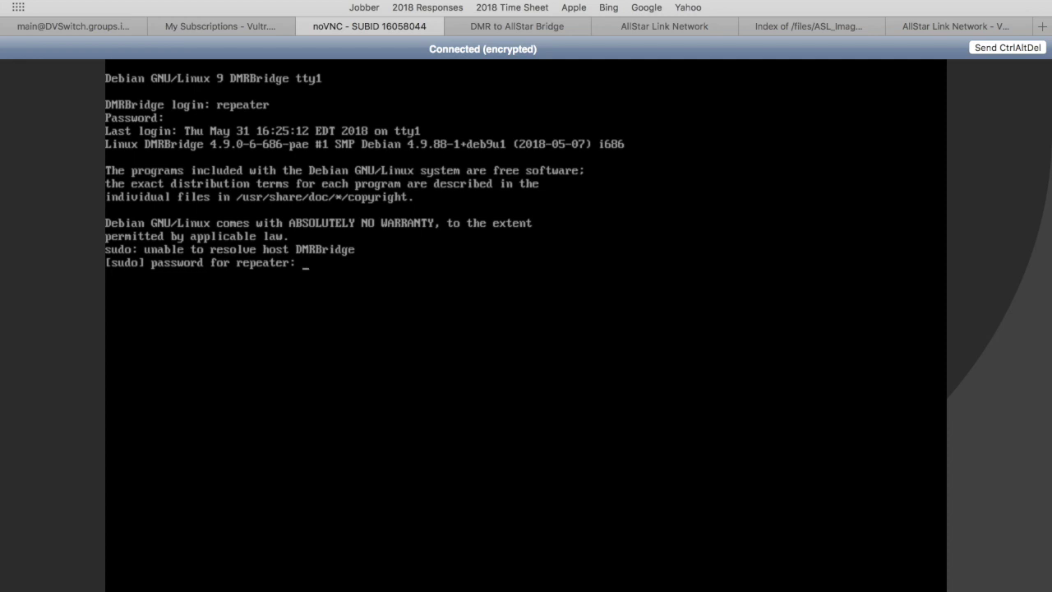
key("Return")
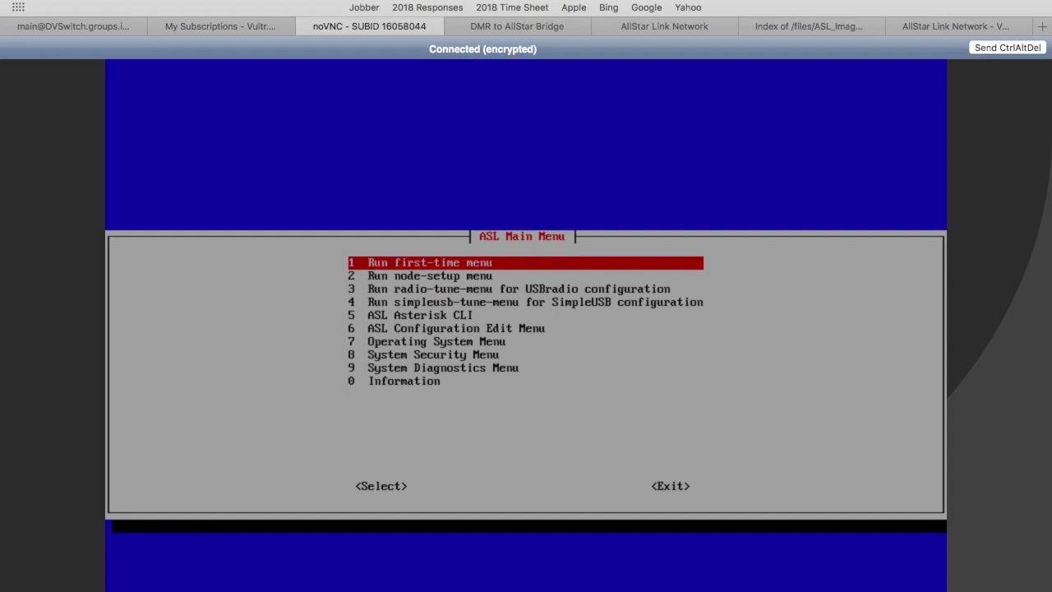
key("Down")
key("Down")
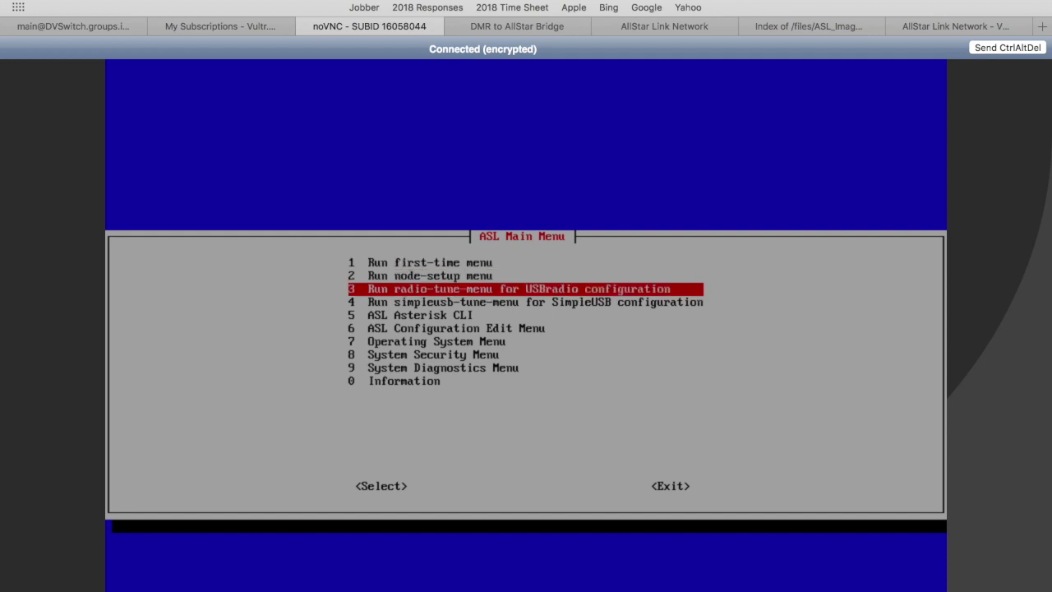
key("Down")
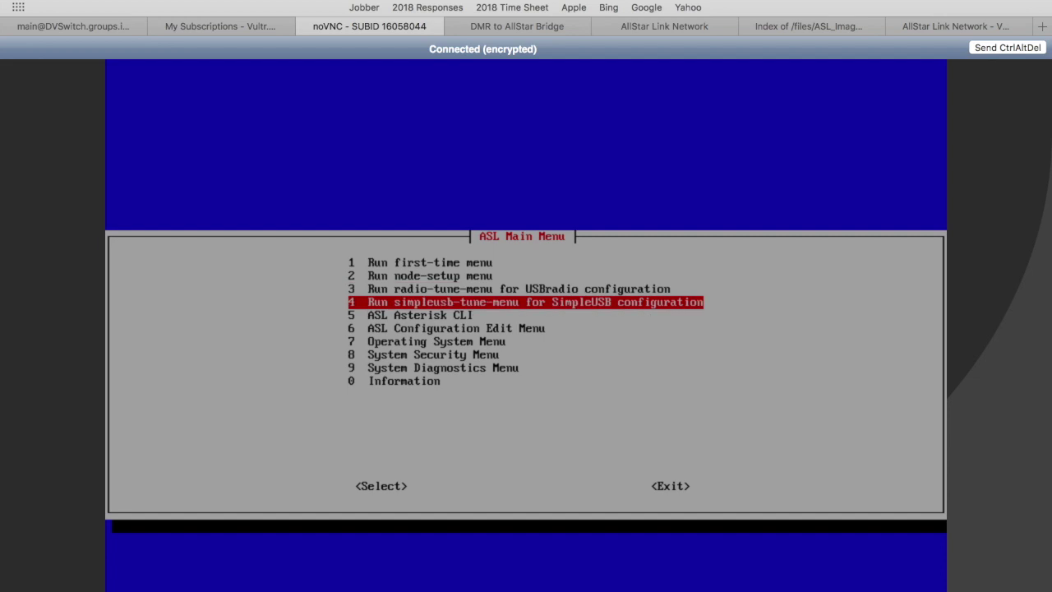
key("Down")
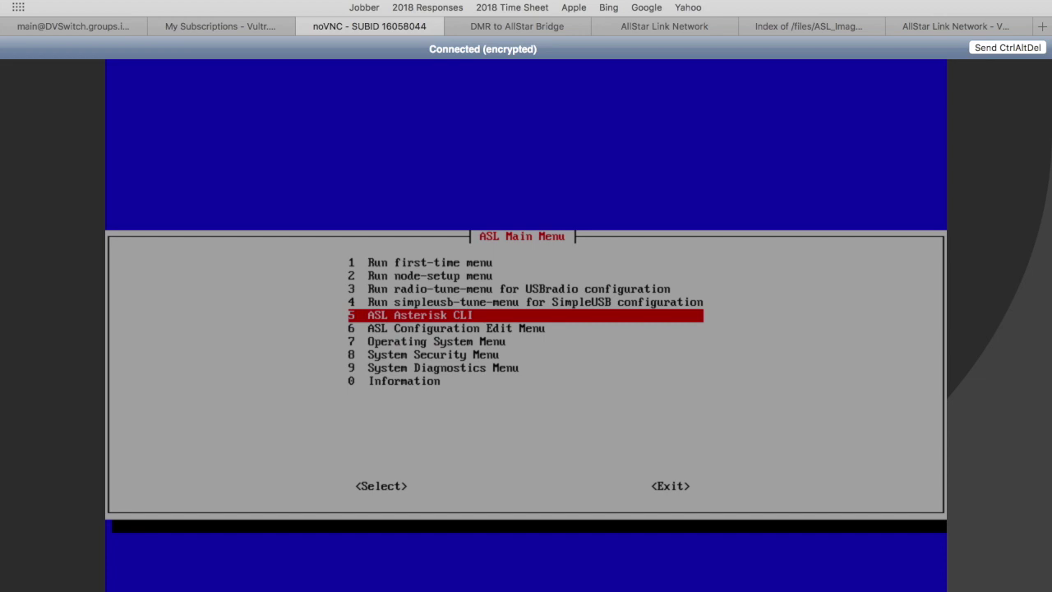
key("Return")
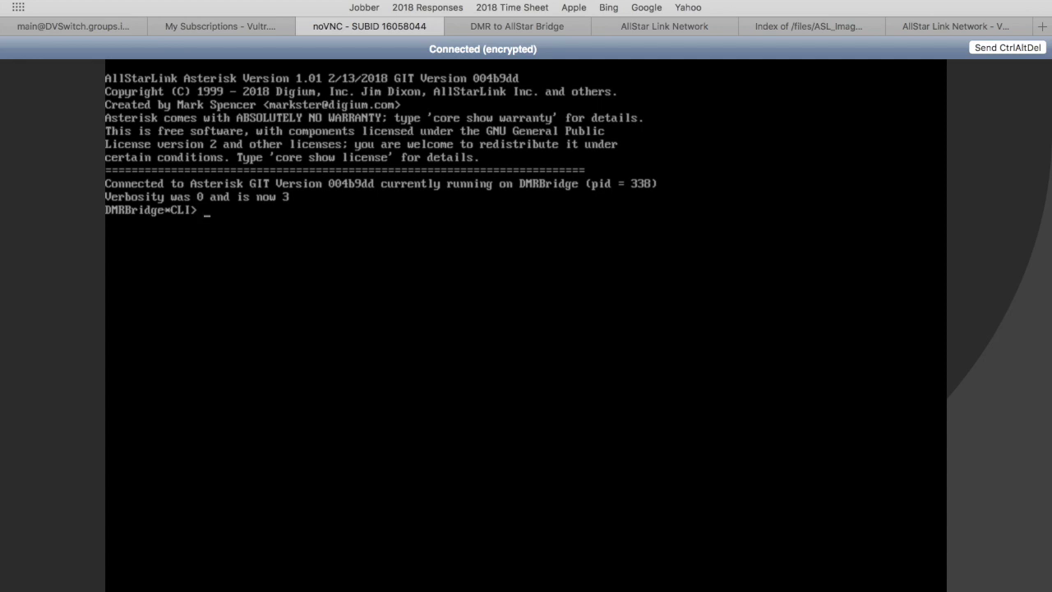
type("exit")
key("Return")
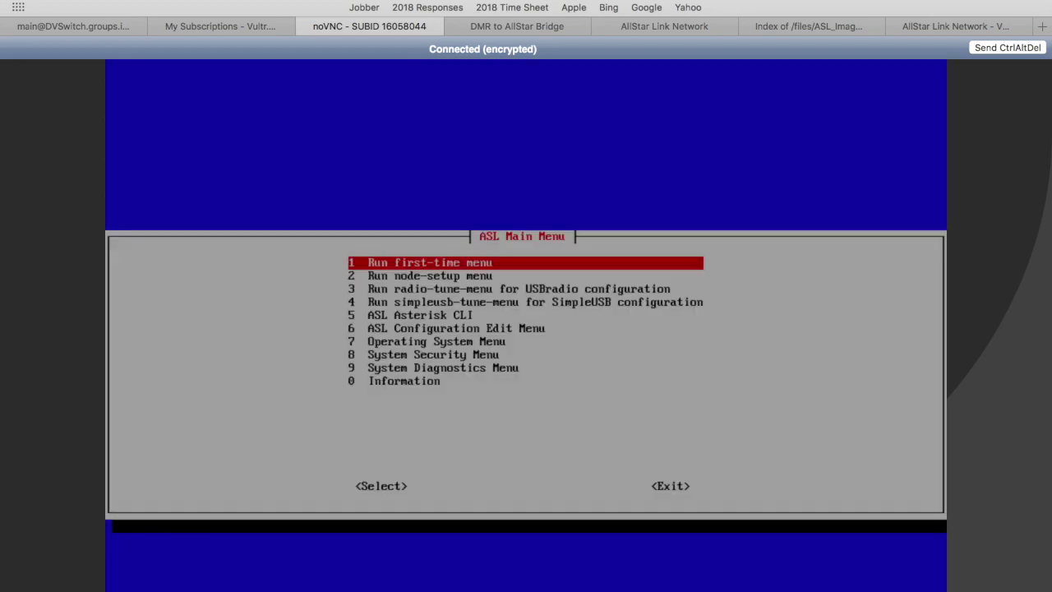
Open rpt.conf from the ASL configuration edit menu, browse it, and close it.
key("Down")
key("Down")
key("Down")
key("Down")
key("Down")
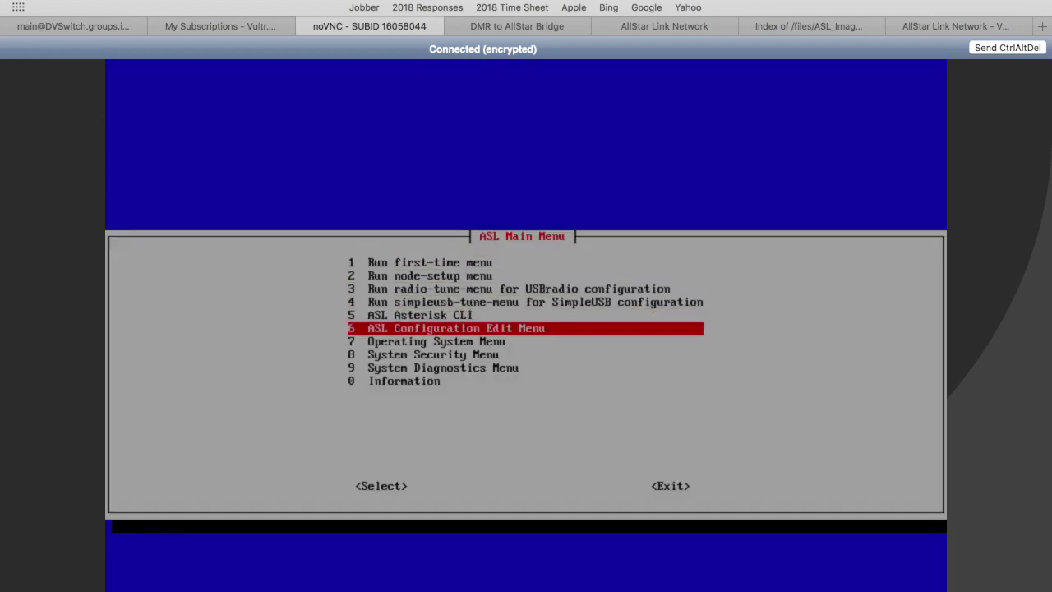
key("Return")
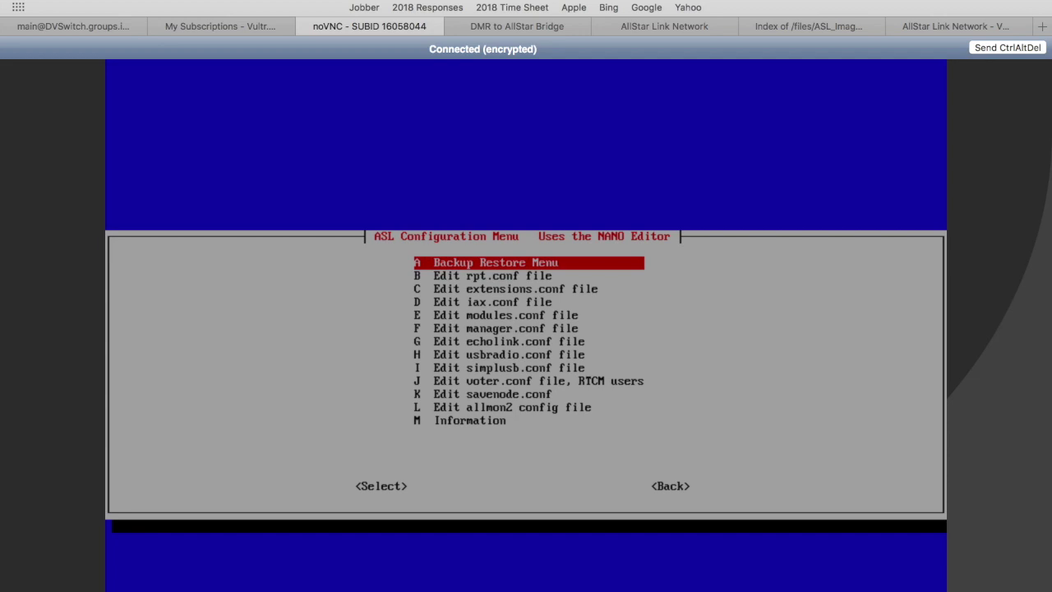
key("Down")
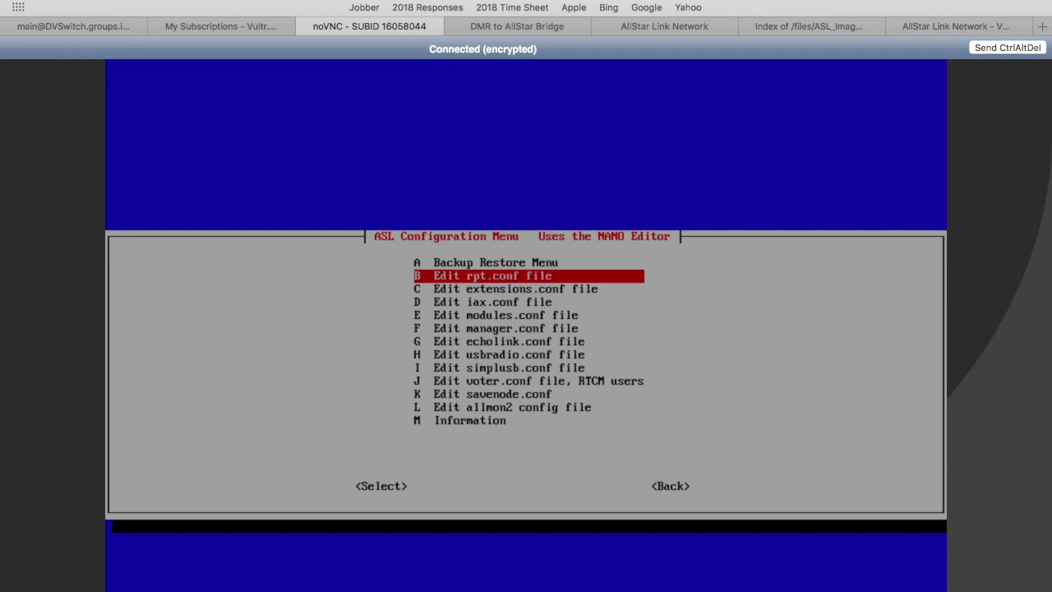
key("Return")
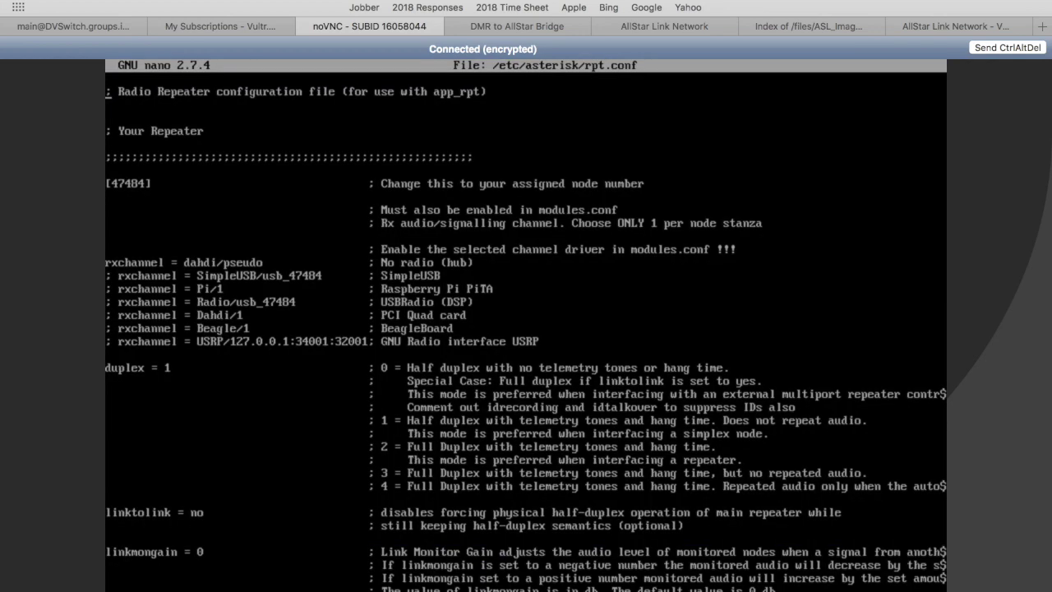
key("Down")
key("Down")
key("Down")
key("Down")
key("Down")
key("Down")
key("Down")
key("Down")
key("Down")
key("Down")
key("Down")
key("Down")
key("Down")
key("Down")
key("Down")
key("Down")
key("Down")
key("Down")
key("Down")
key("Down")
key("Down")
key("Down")
key("Down")
key("Down")
key("Down")
key("Down")
key("Down")
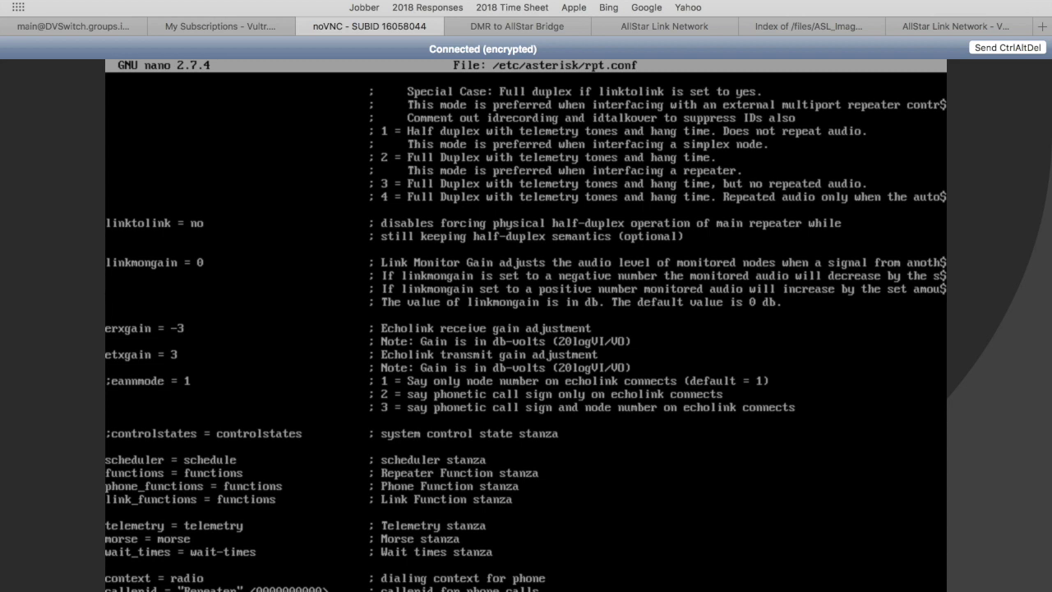
key("ctrl+x")
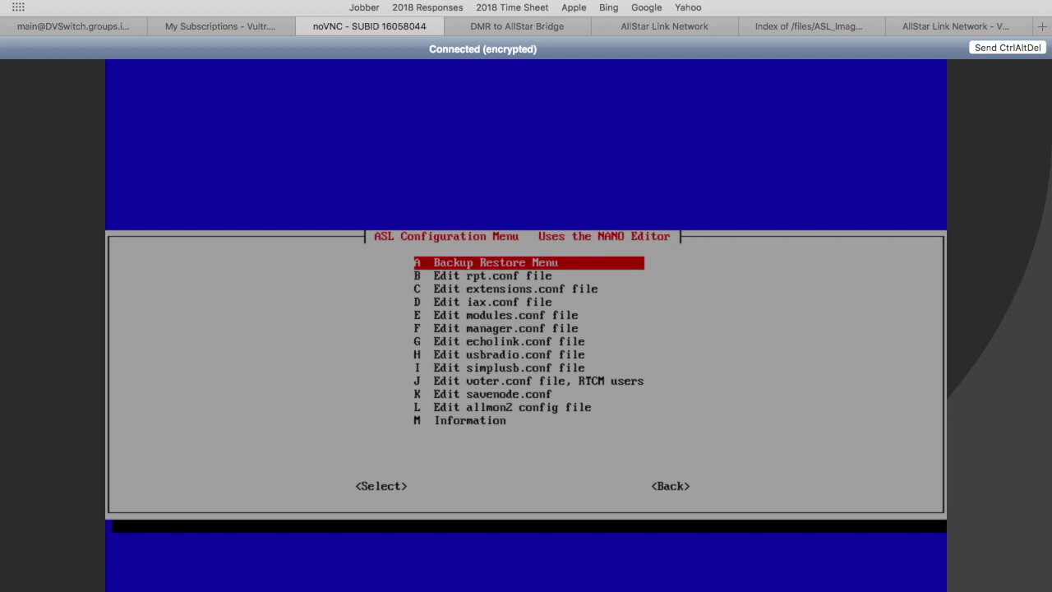
Scroll the config file list down to allmon2, then go Back to the ASL Main Menu.
key("Down")
key("Down")
key("Down")
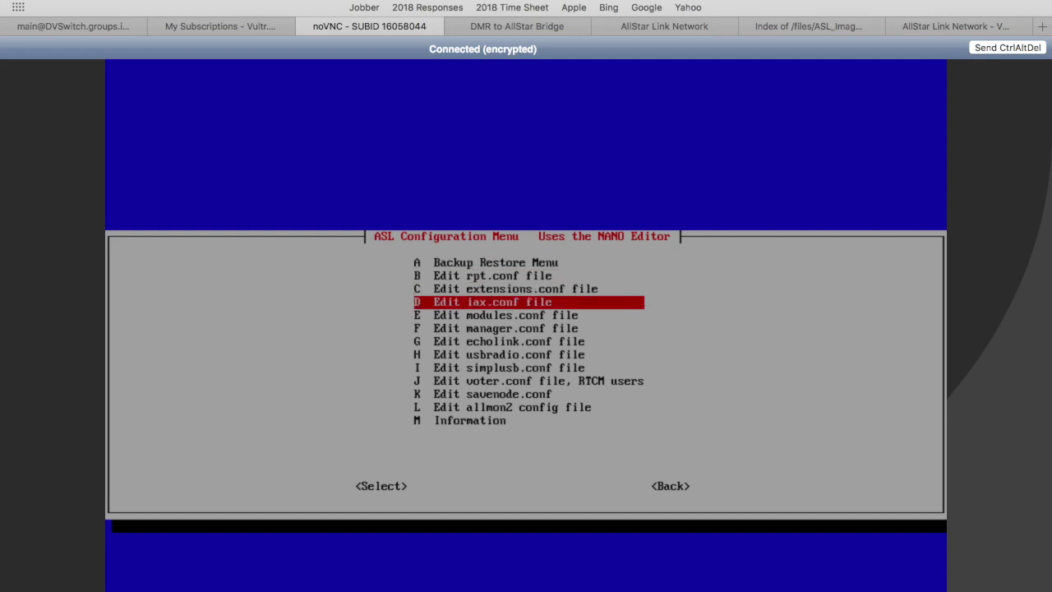
key("Down")
key("Down")
key("Down")
key("Down")
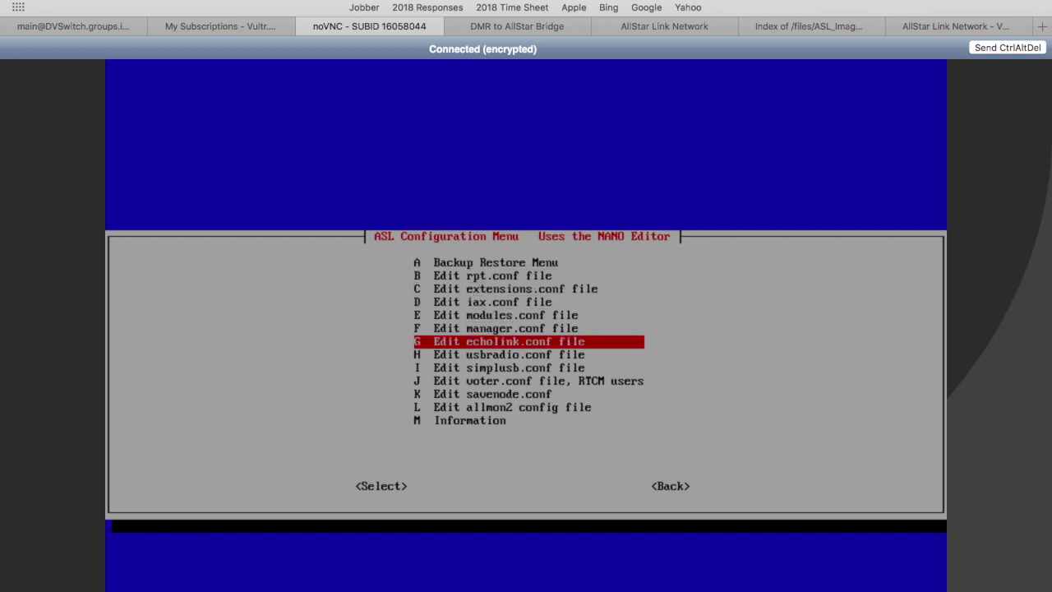
key("Down")
key("Down")
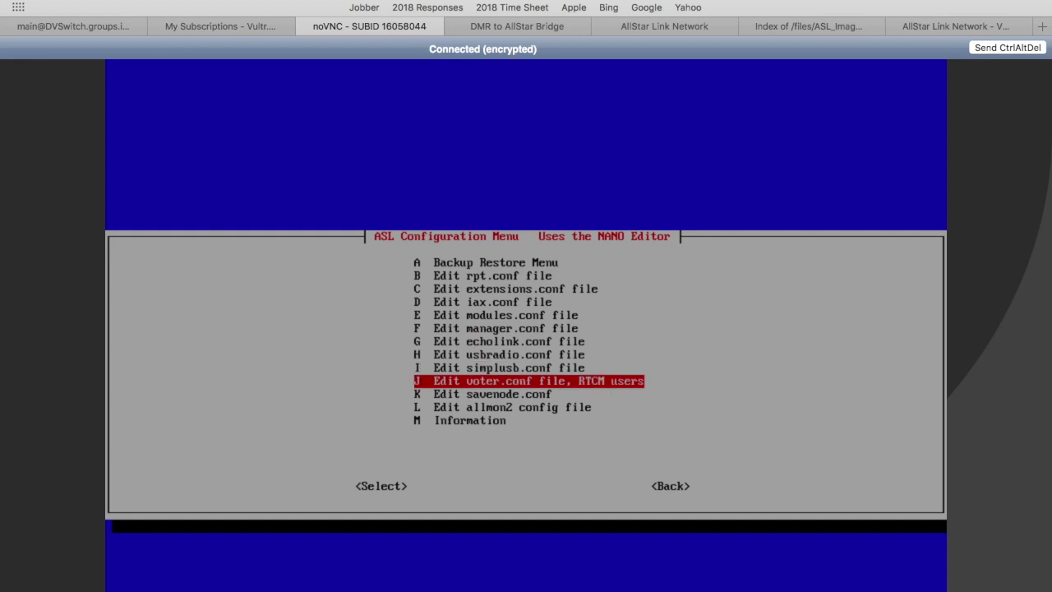
key("Down")
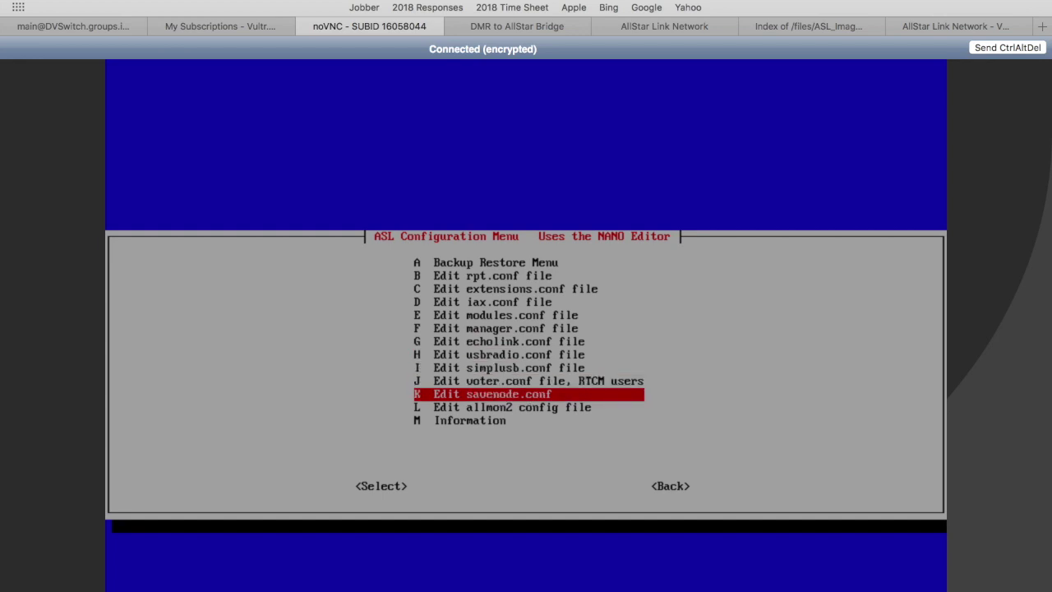
key("Down")
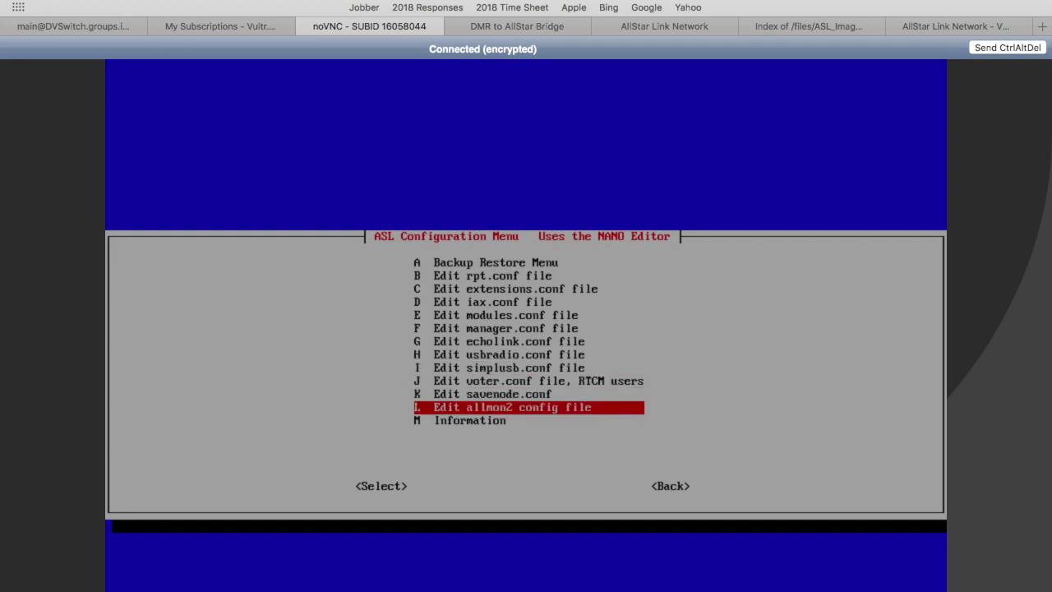
key("Tab")
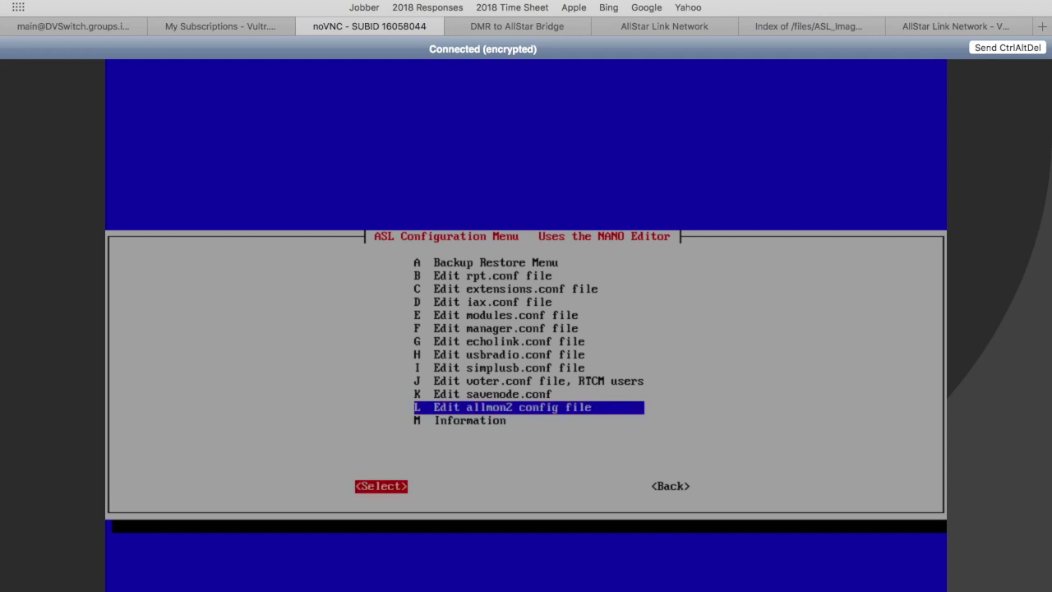
key("Tab")
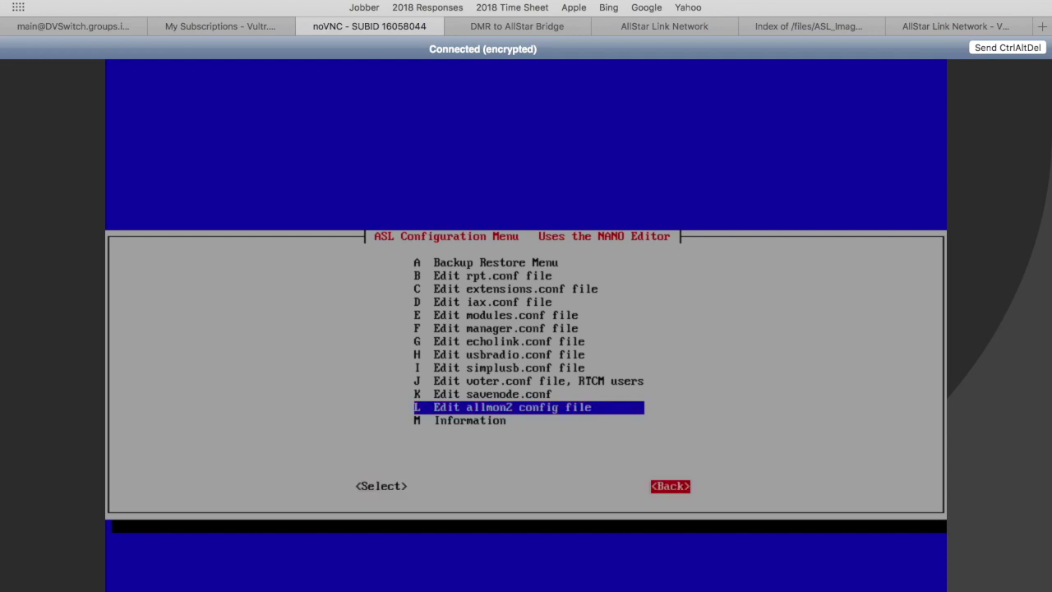
key("Return")
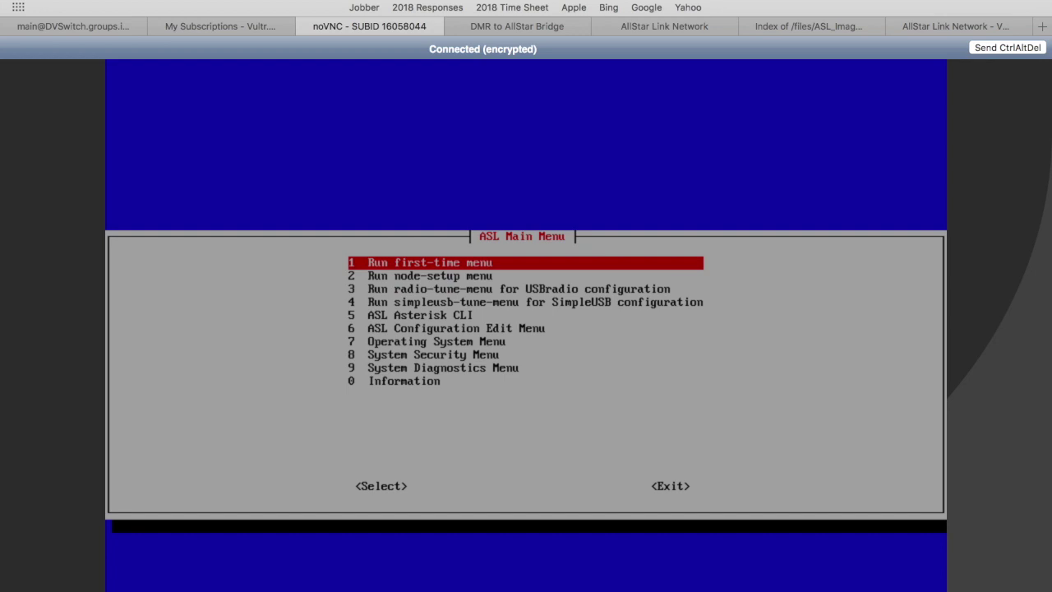
Review the 7 Operating System Menu, then return to the ASL main menu.
key("Down")
key("Down")
key("Down")
key("Down")
key("Down")
key("Down")
key("Down")
key("Down")
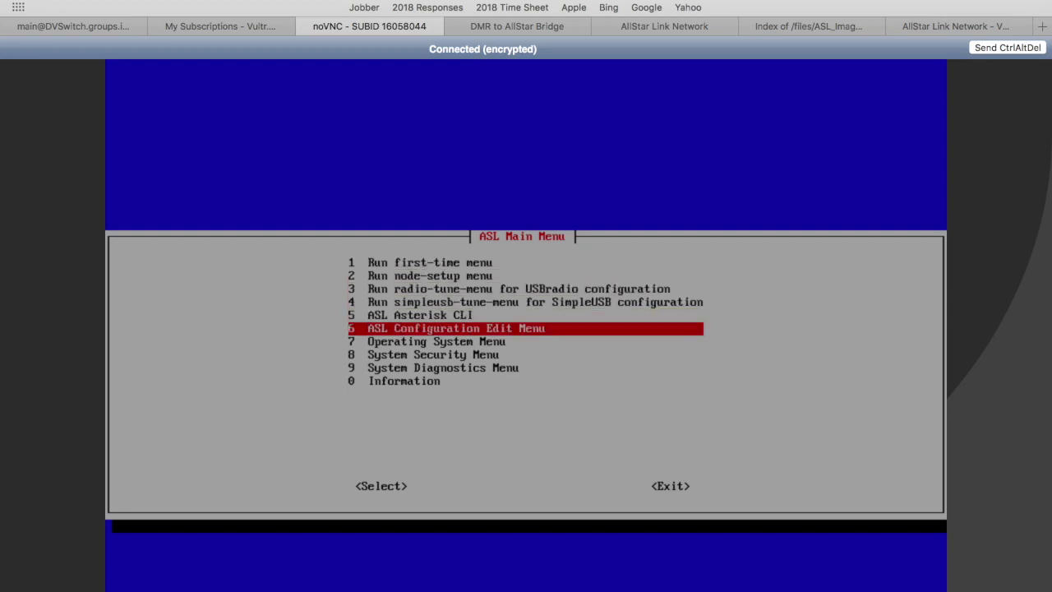
key("Up")
key("Up")
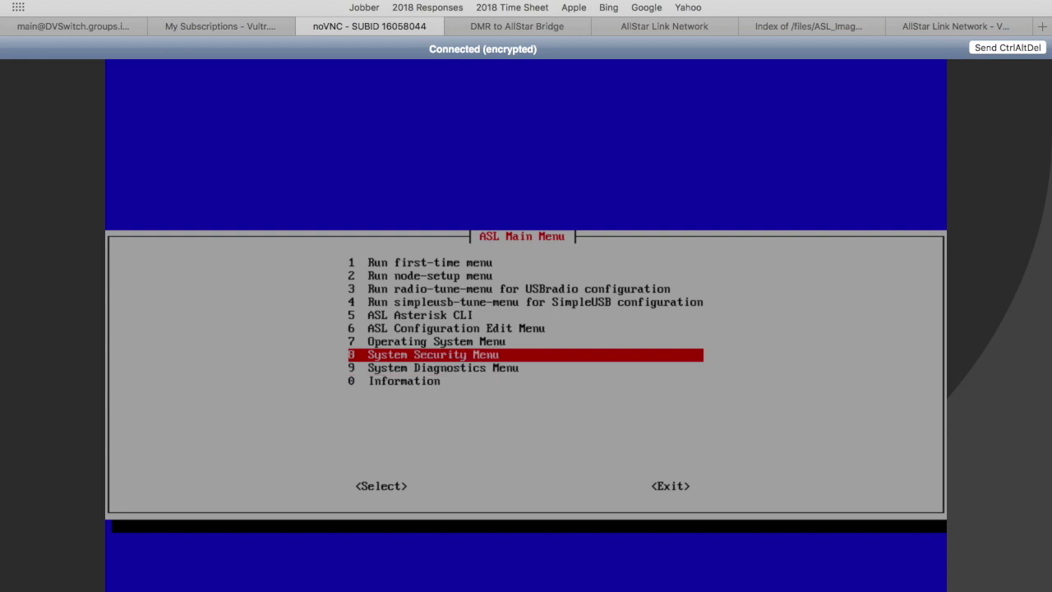
key("Return")
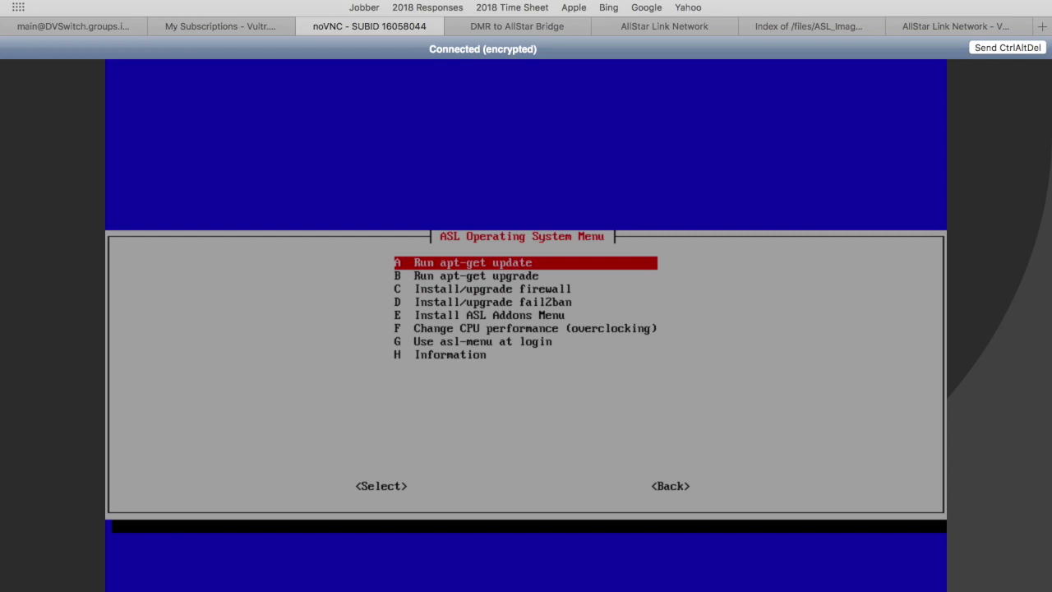
key("Tab")
key("Tab")
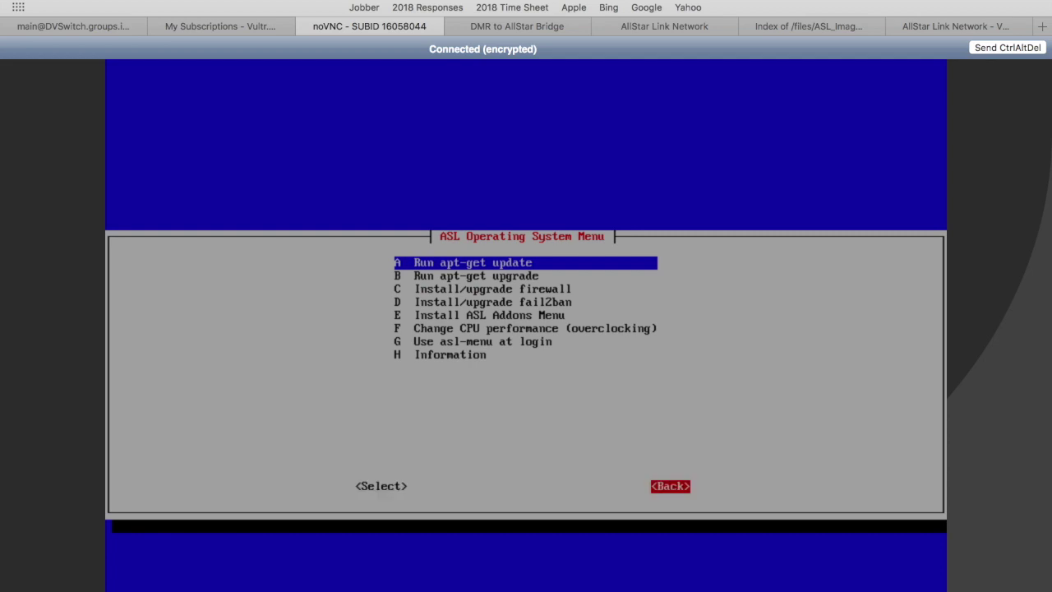
key("Return")
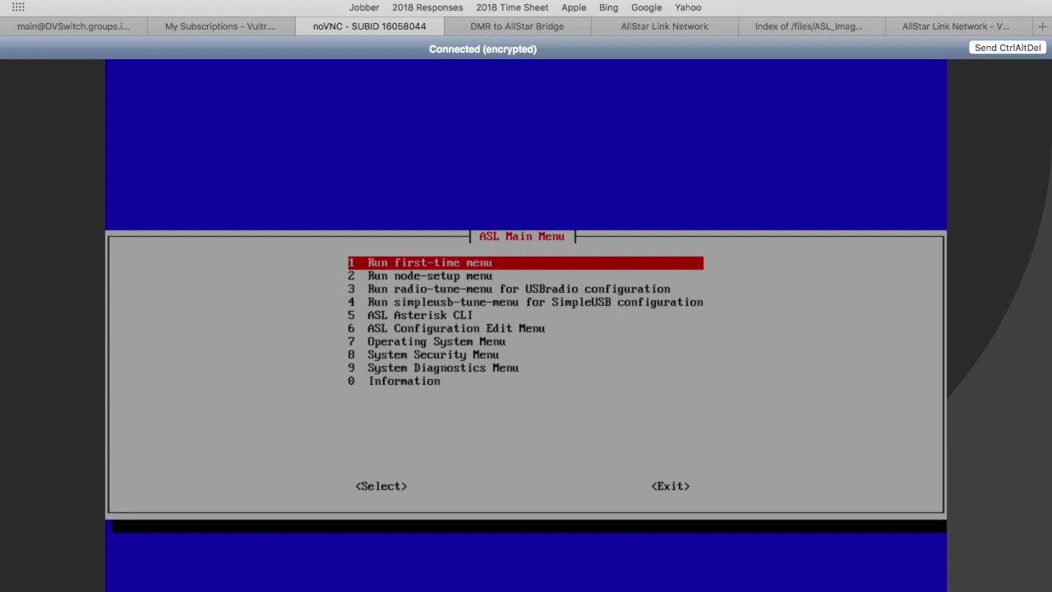
Choose Exit on the ASL main menu to bring up its Yes/No confirmation.
key("Down")
key("Down")
key("Down")
key("Down")
key("Down")
key("Down")
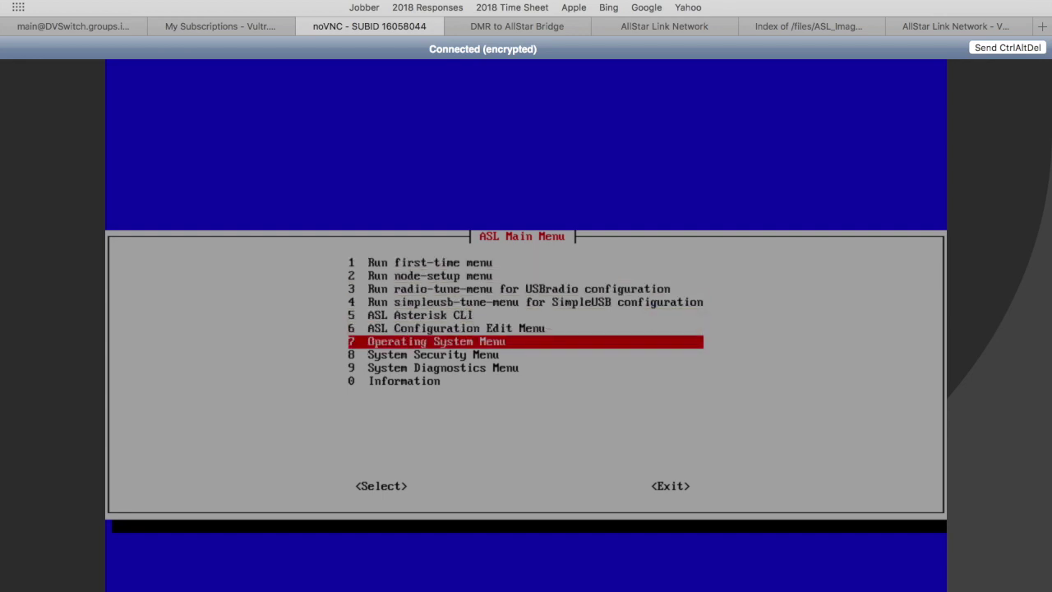
key("Tab")
key("Tab")
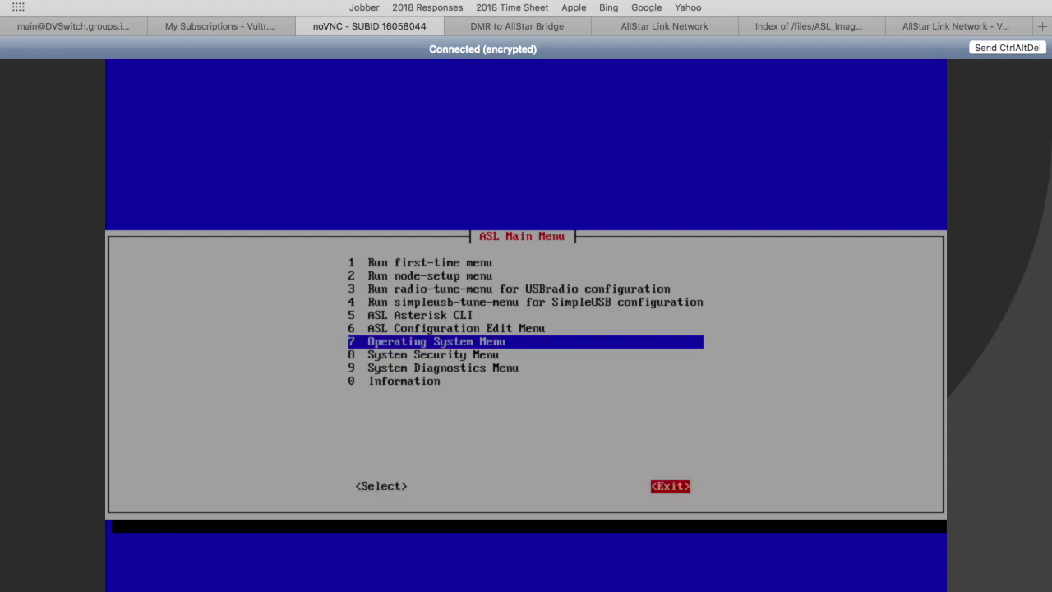
key("Return")
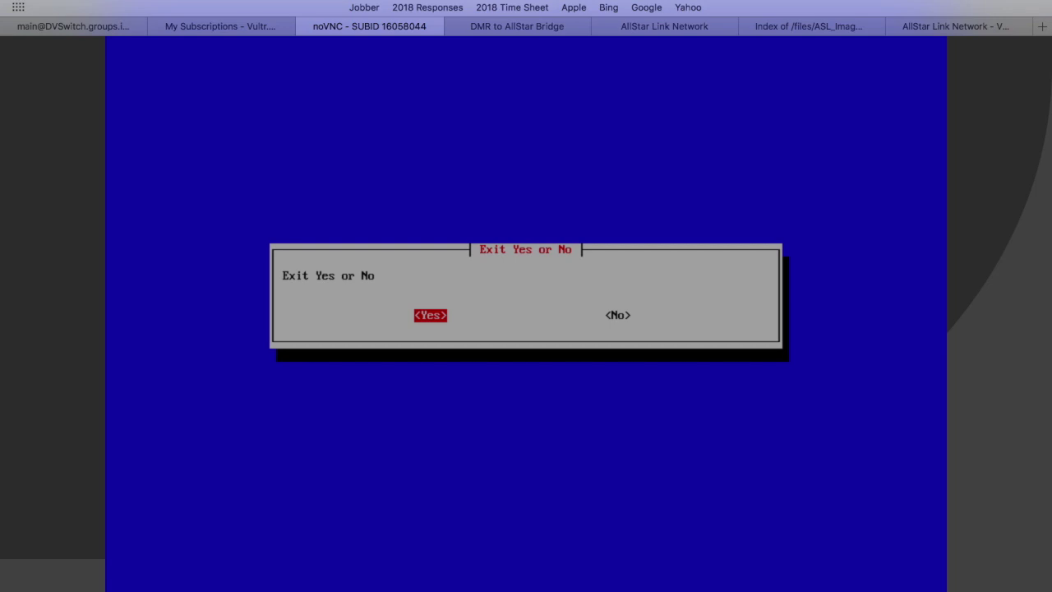
Confirm leaving the menu and enter username repeater at the console login prompt.
key("Return")
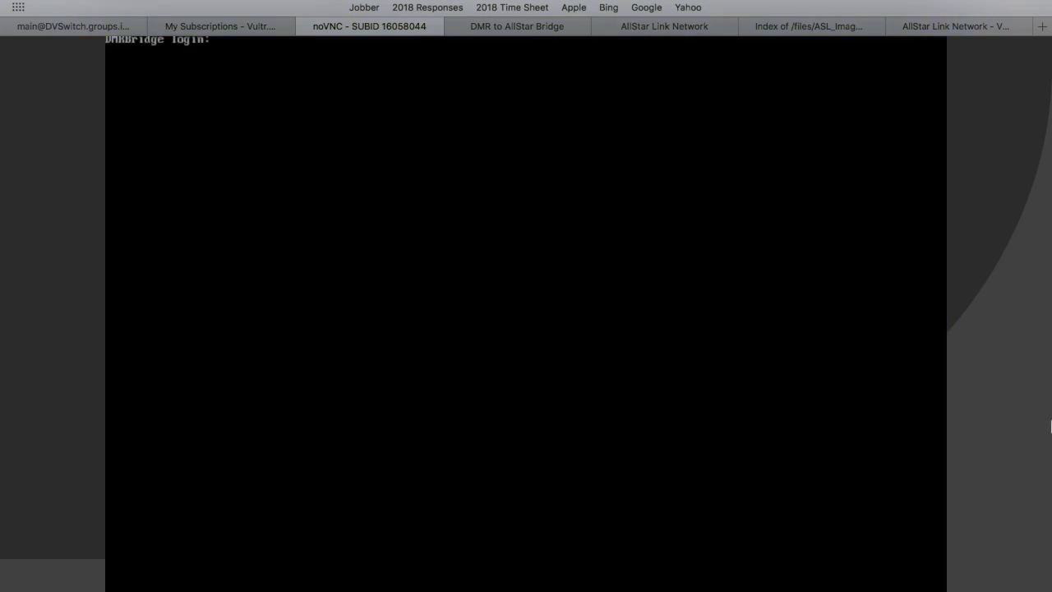
scroll(1020, 406, "down", 1)
scroll(1019, 406, "up", 1)
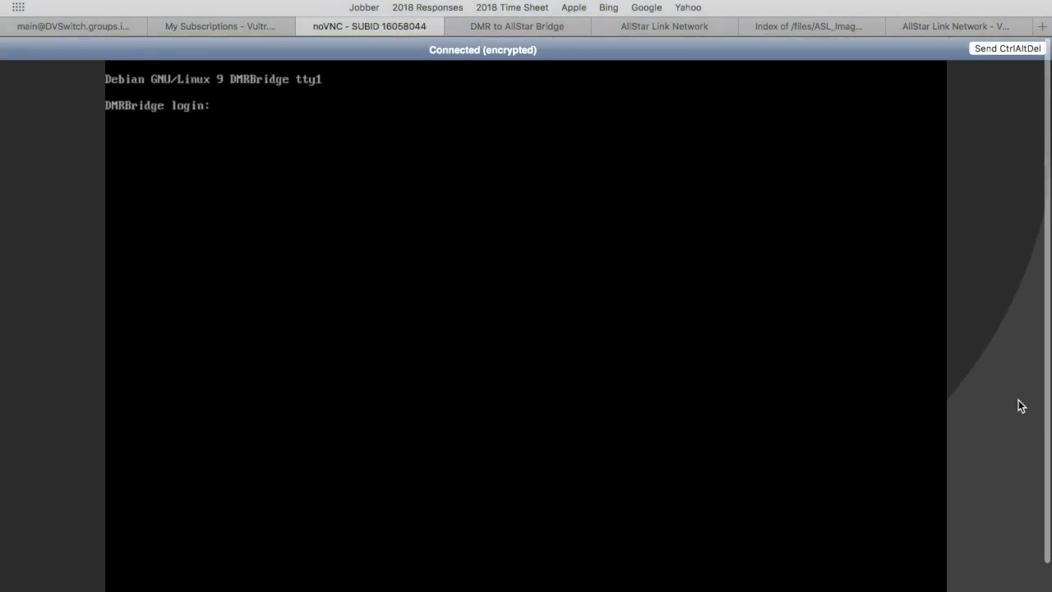
type("repeater")
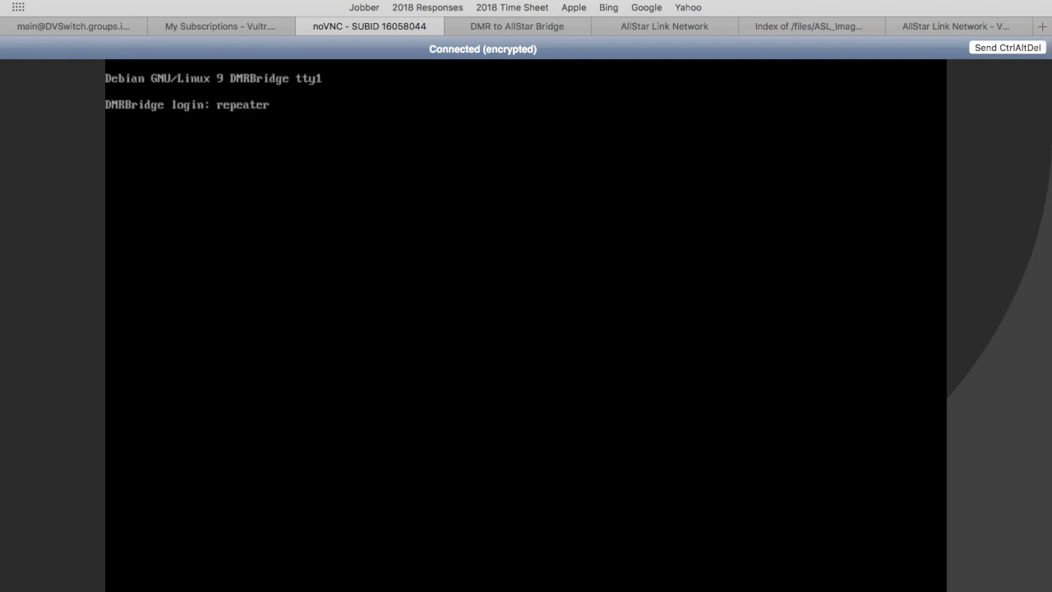
key("Return")
key("Return")
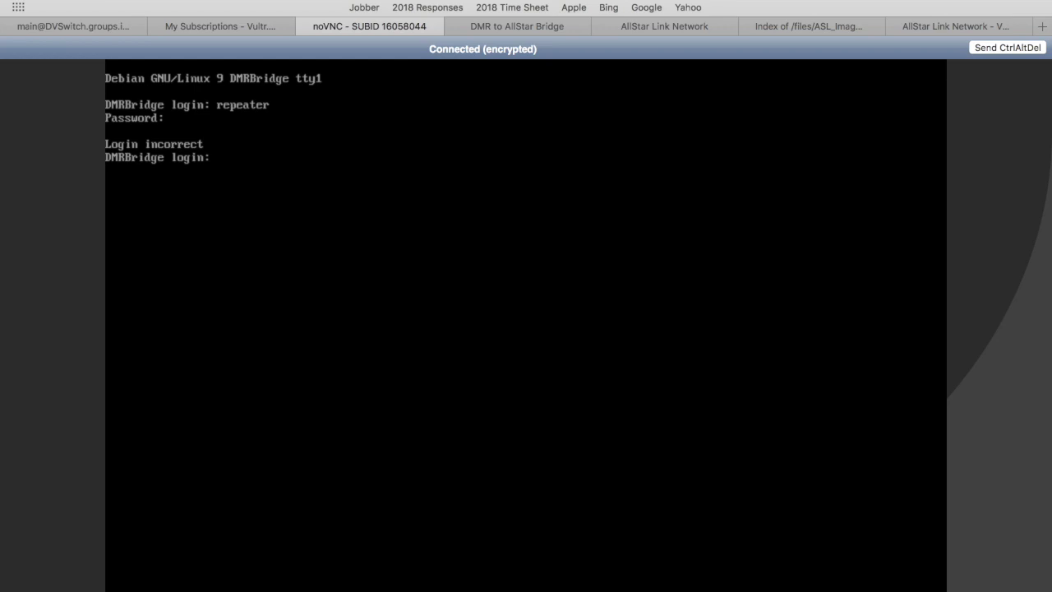
Retry login as repeater with the account password and sudo password to start asl-menu.
type("repeater")
key("Return")
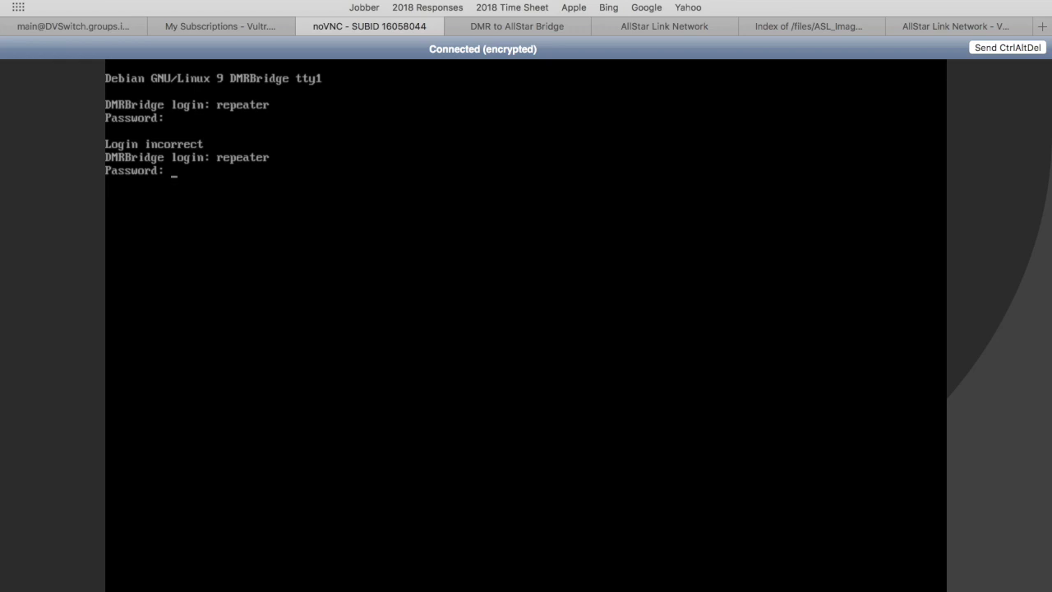
key("Return")
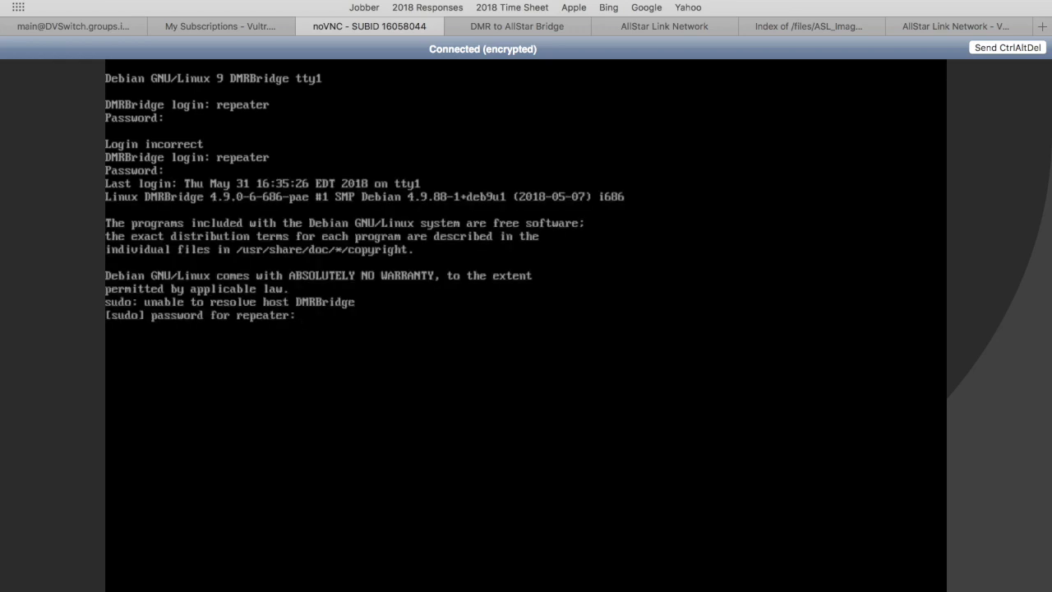
key("Return")
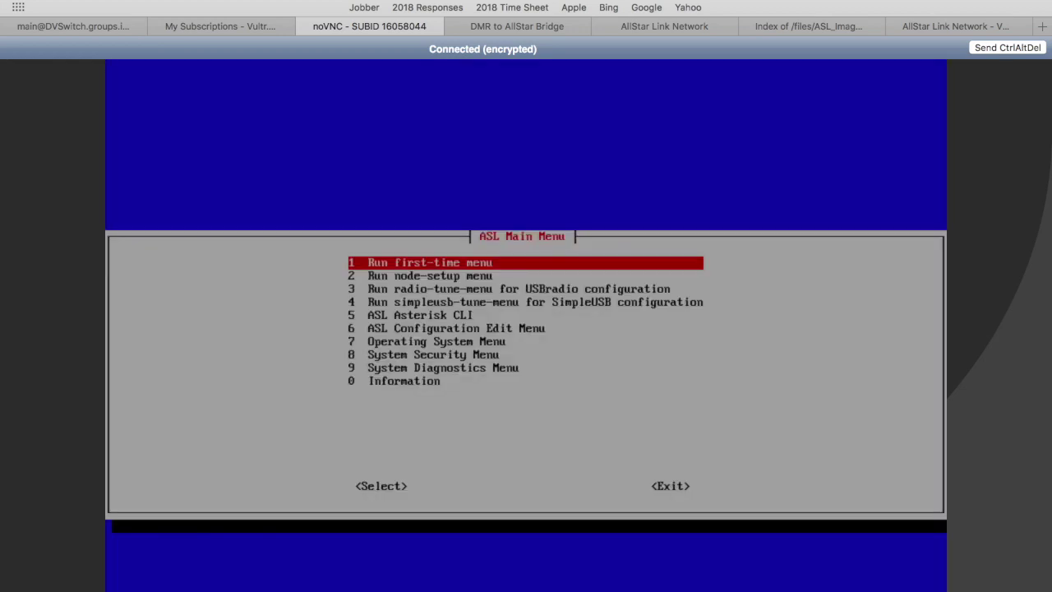
Open 5 ASL Asterisk CLI and type rpt fun 47484 *32000.
key("Down")
key("Down")
key("Down")
key("Down")
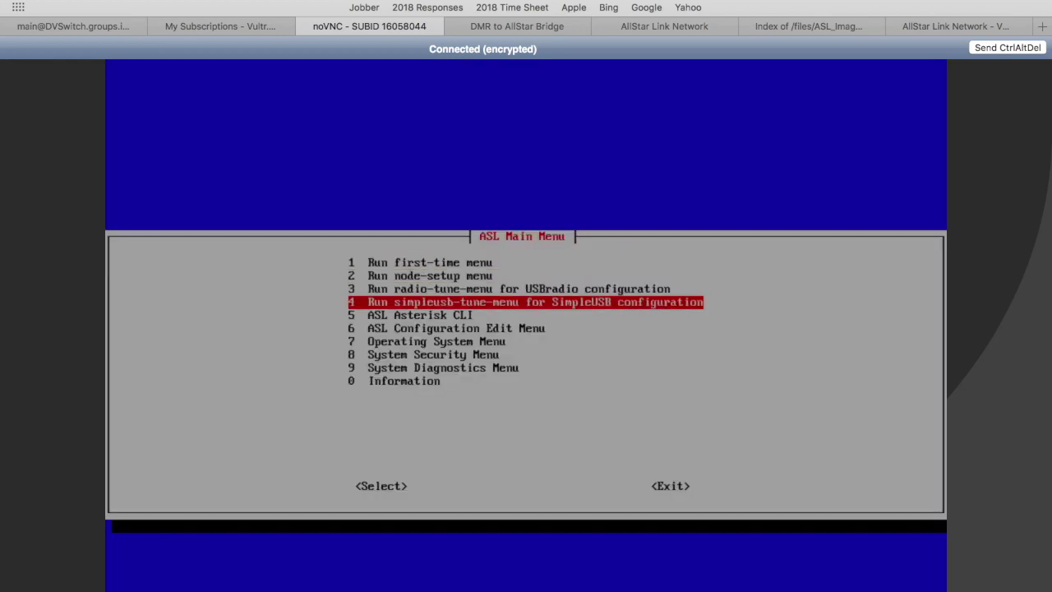
key("Return")
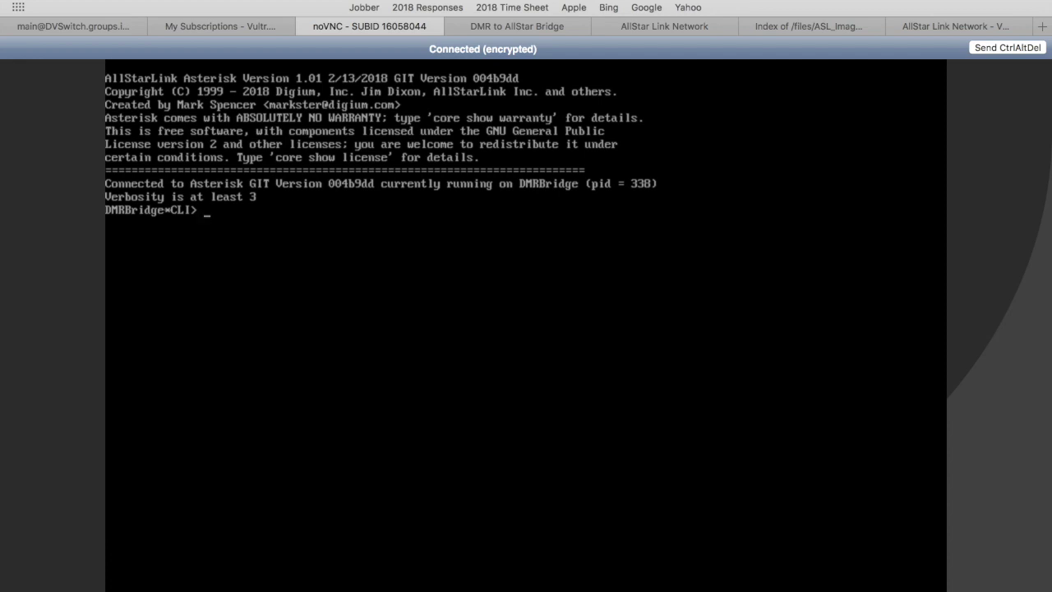
type("rpt fun 47484")
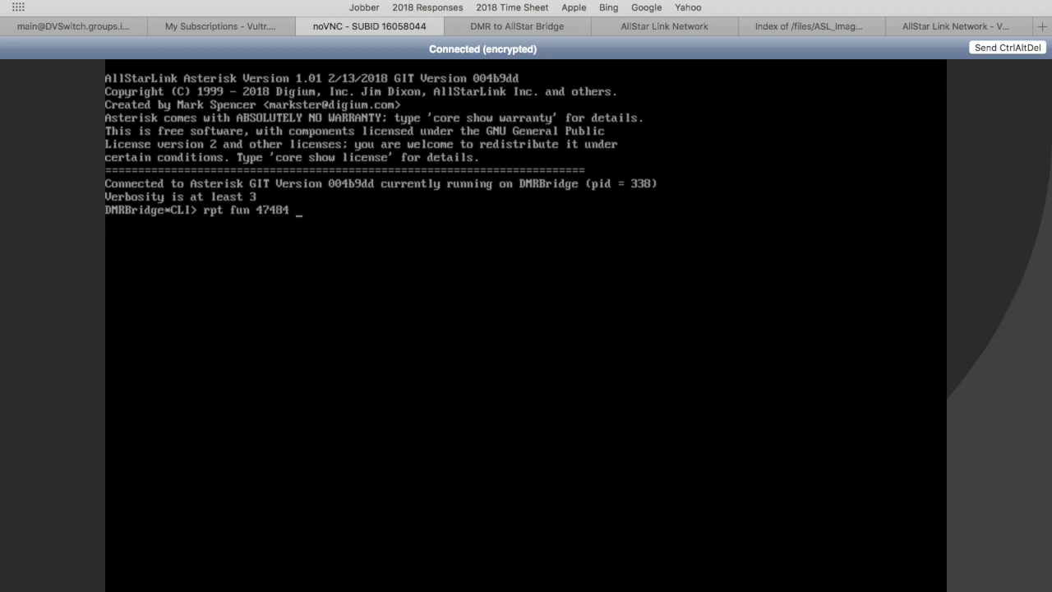
type(" *32000")
Run rpt fun 47484 *32000 to link node 47484 to node 32000.
key("Return")
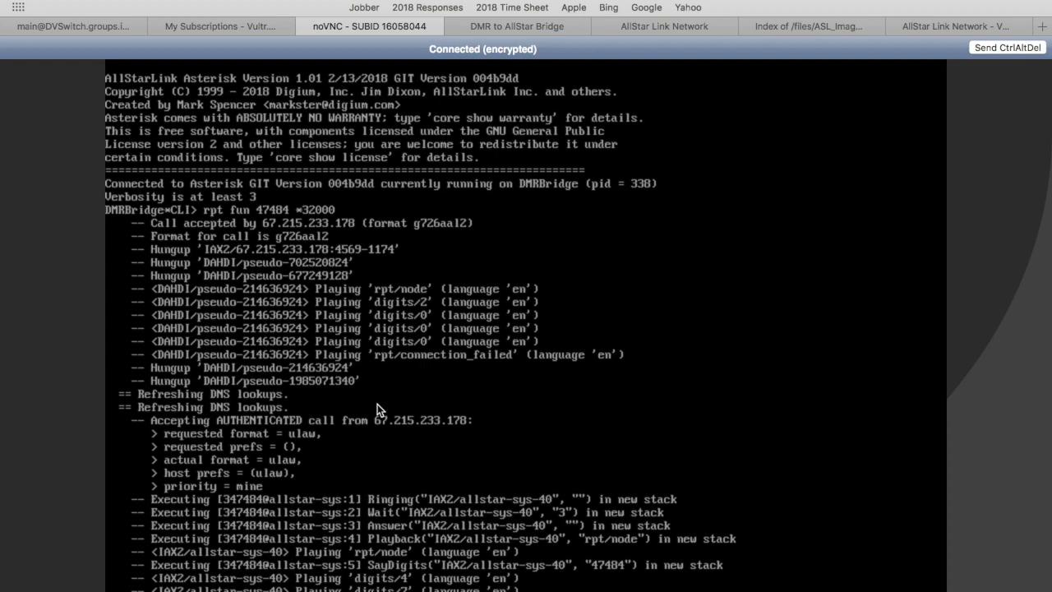
Scroll the Asterisk CLI log to confirm node 47484's incoming call reached the Rpt application.
scroll(1014, 412, "down", 3)
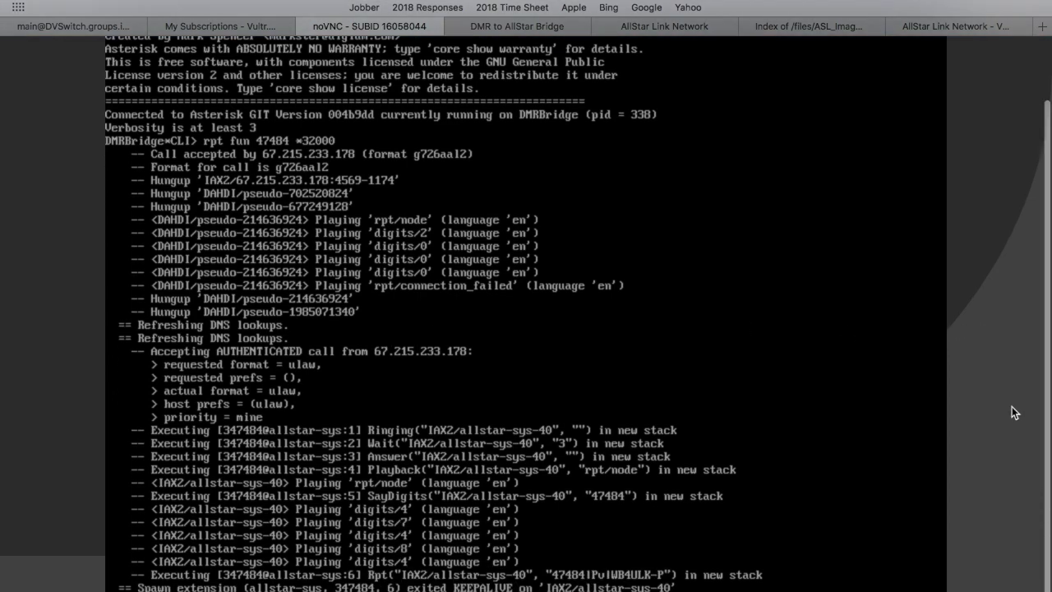